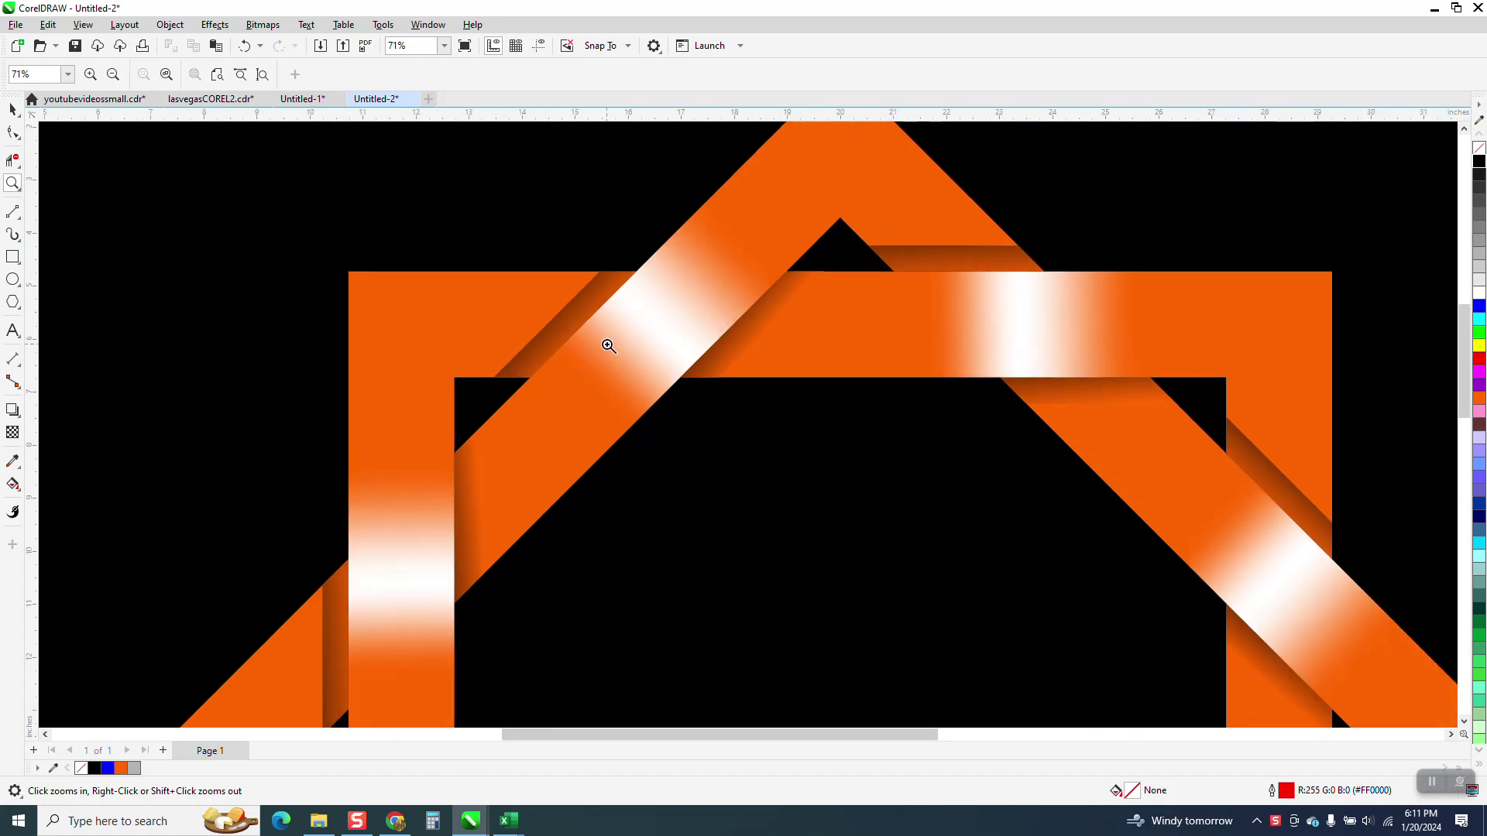
- Select the entire interlaced star artwork with its black background and move it 36 inches right, clearing the page
scroll(592, 299, down, 4)
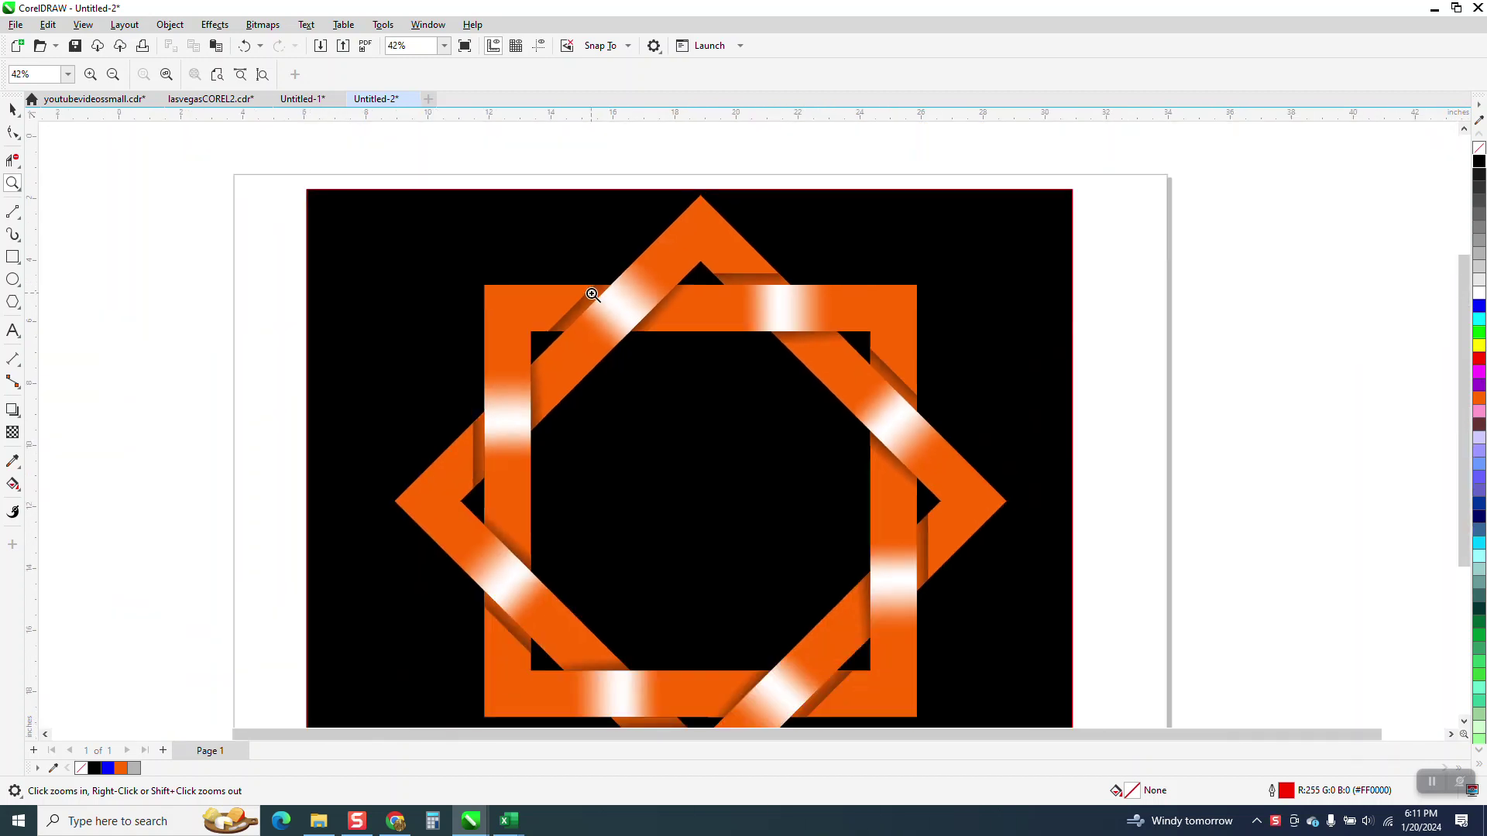
click(13, 111)
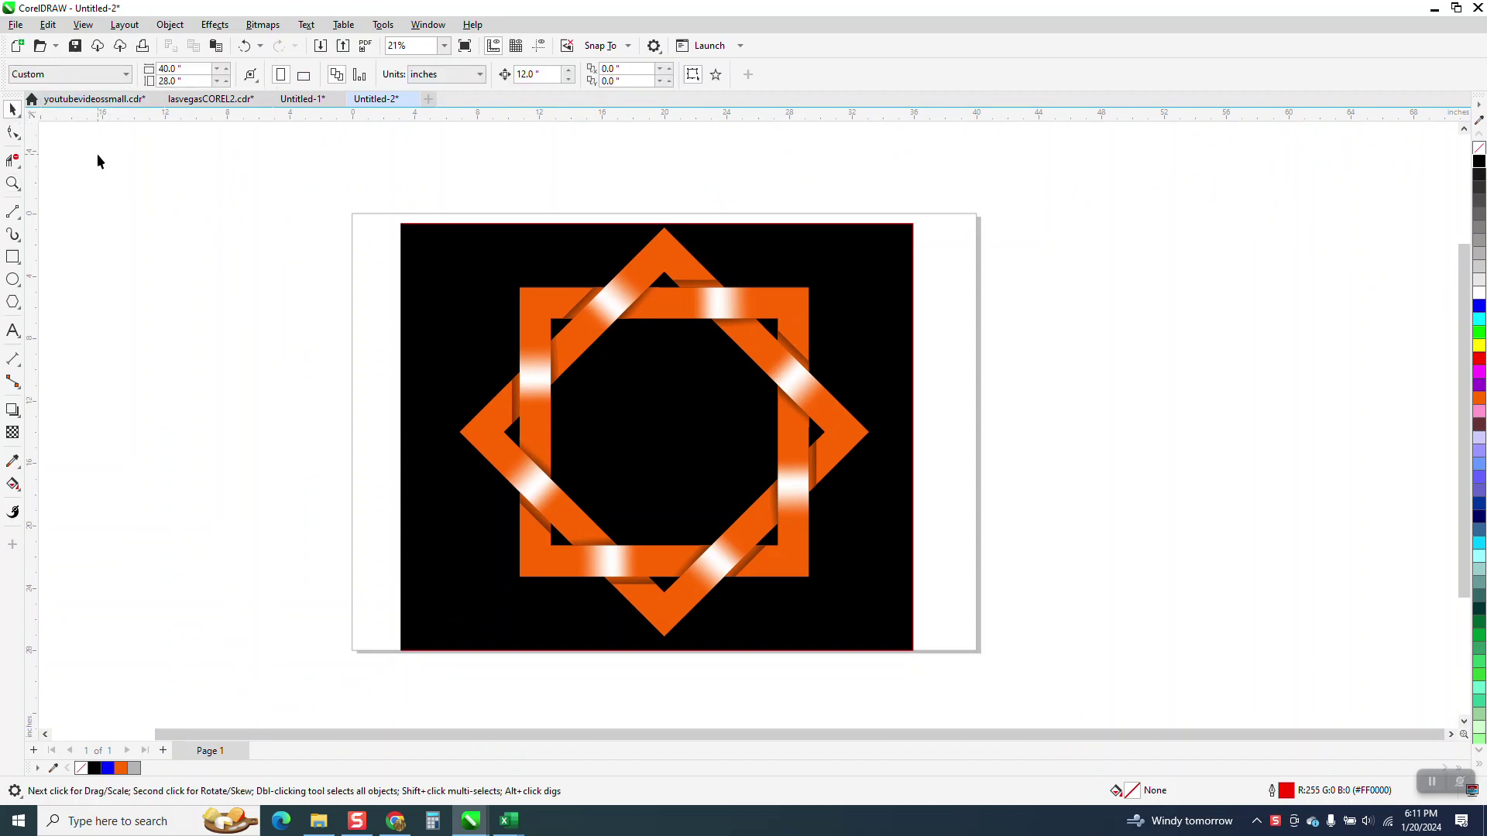
drag(356, 206, 955, 678)
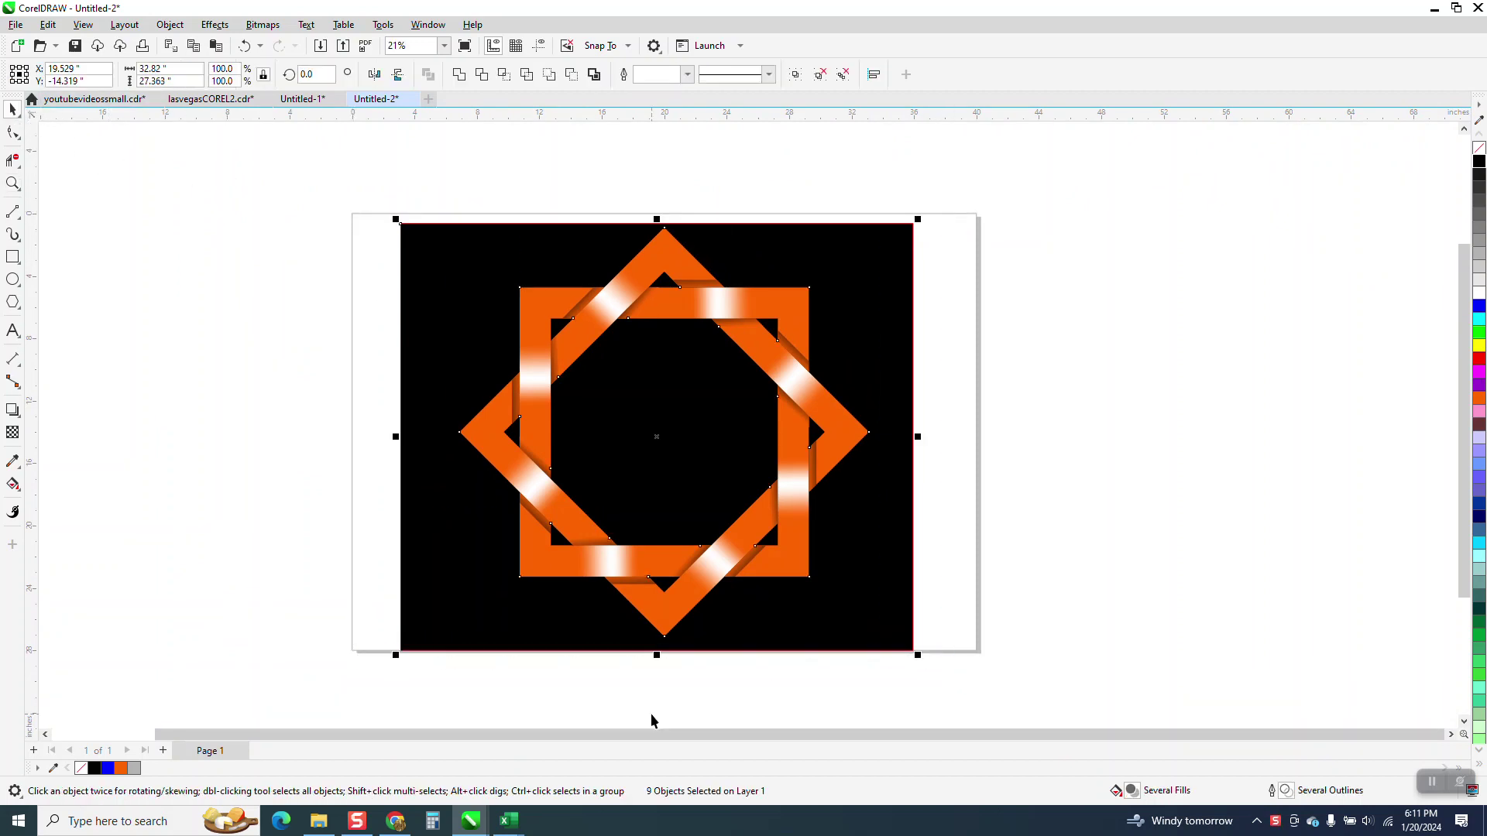
key(Right)
key(Right)
key(Right)
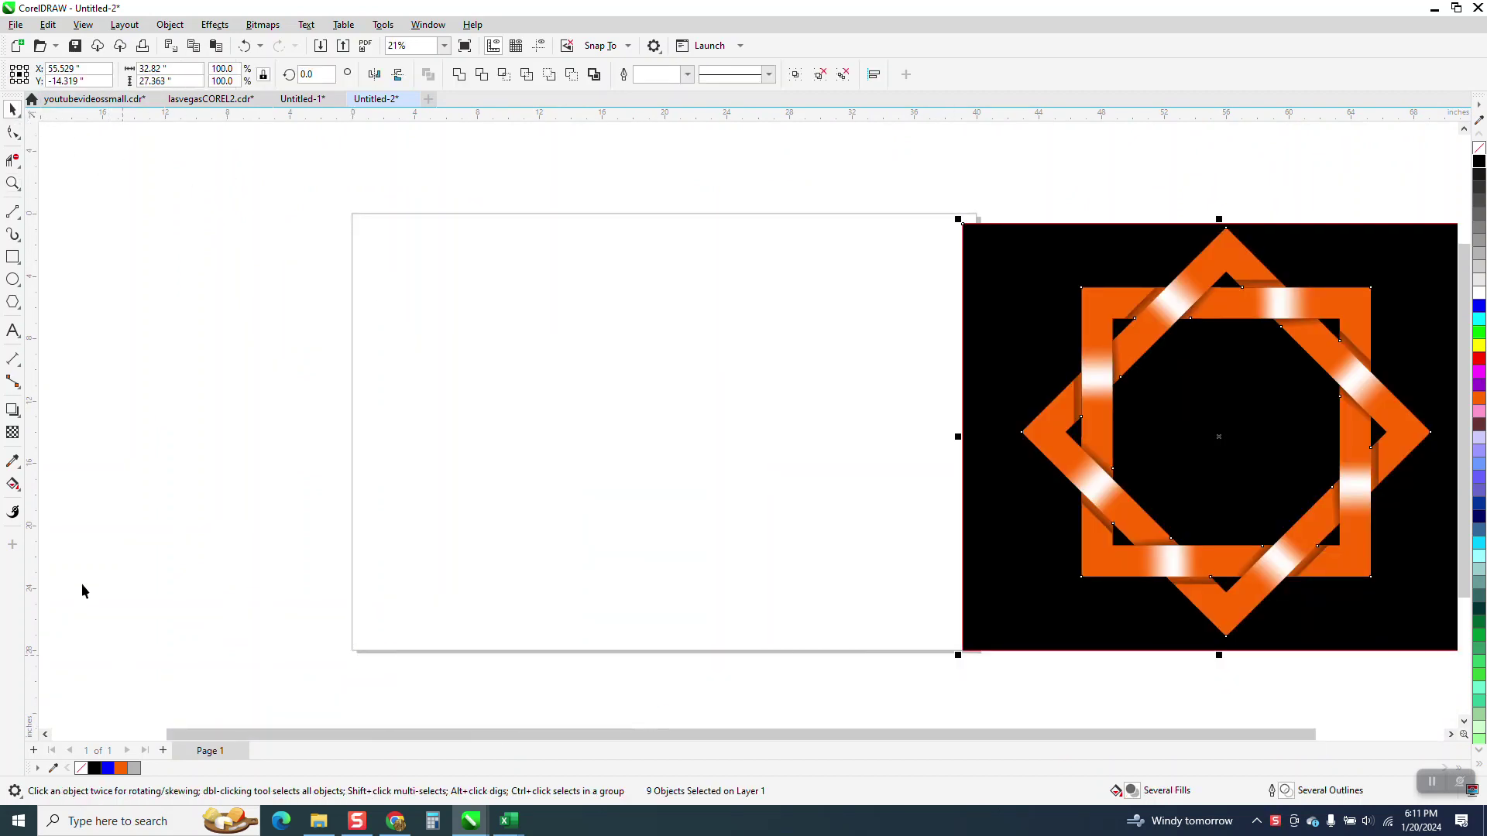
- Draw a square about 17.4 inches wide centred on the page and set its outline width to 2 inches
click(13, 256)
drag(811, 309, 533, 539)
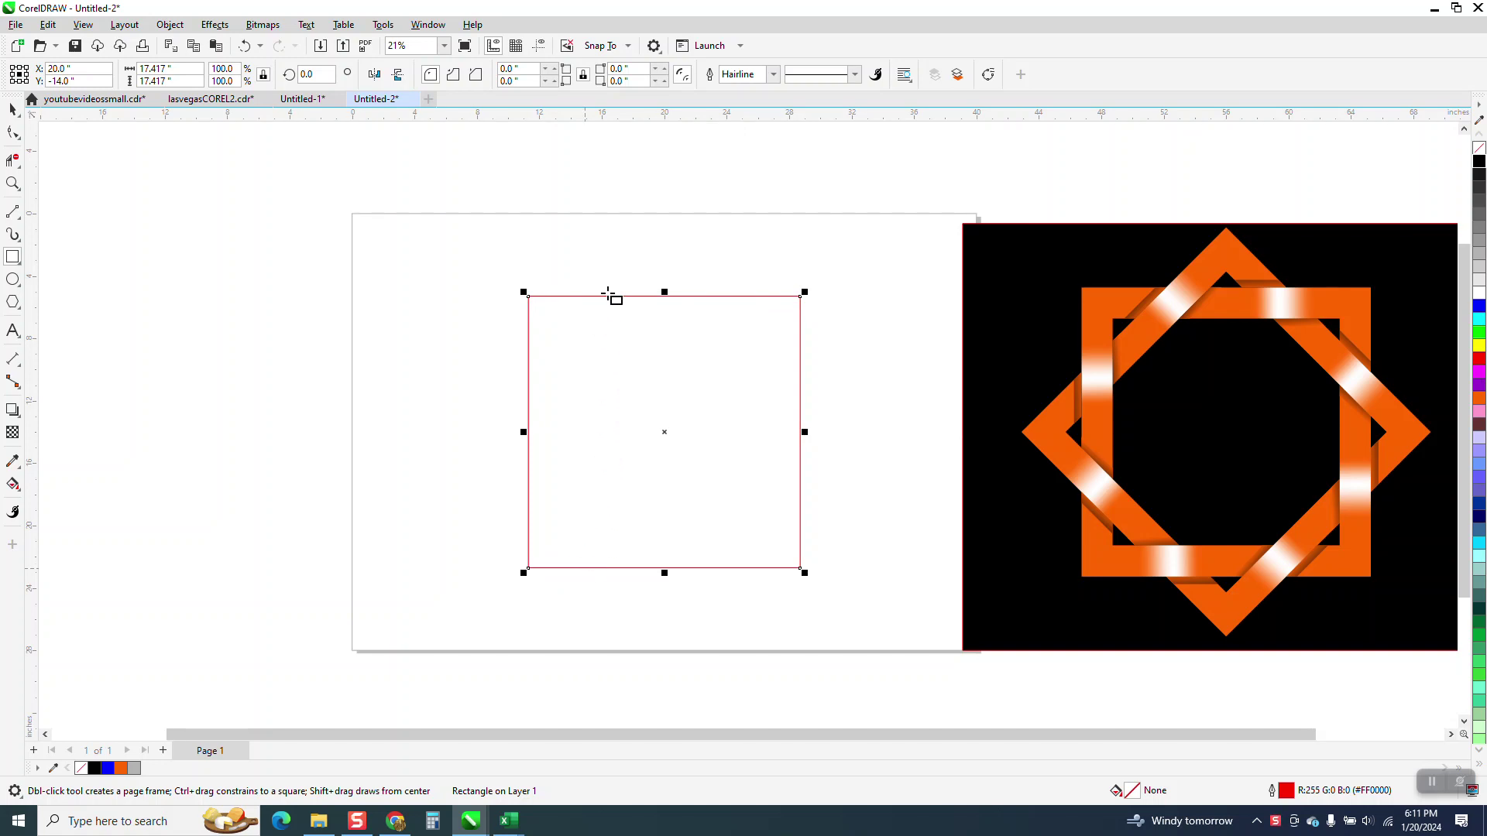
click(742, 74)
text(2)
key(Return)
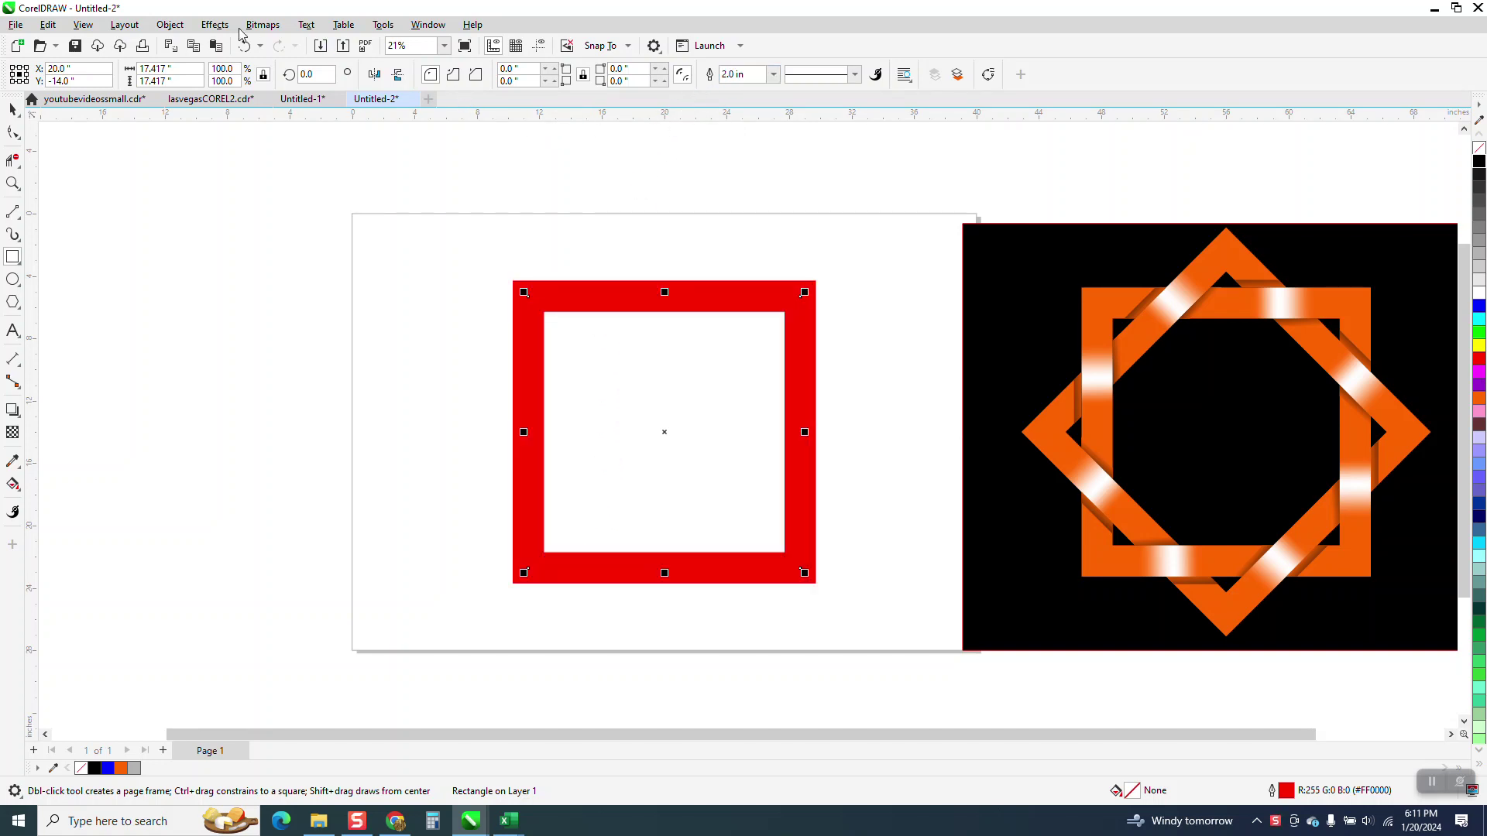
- Convert the square's outline to an object, remove its fill and give it a black outline
click(170, 25)
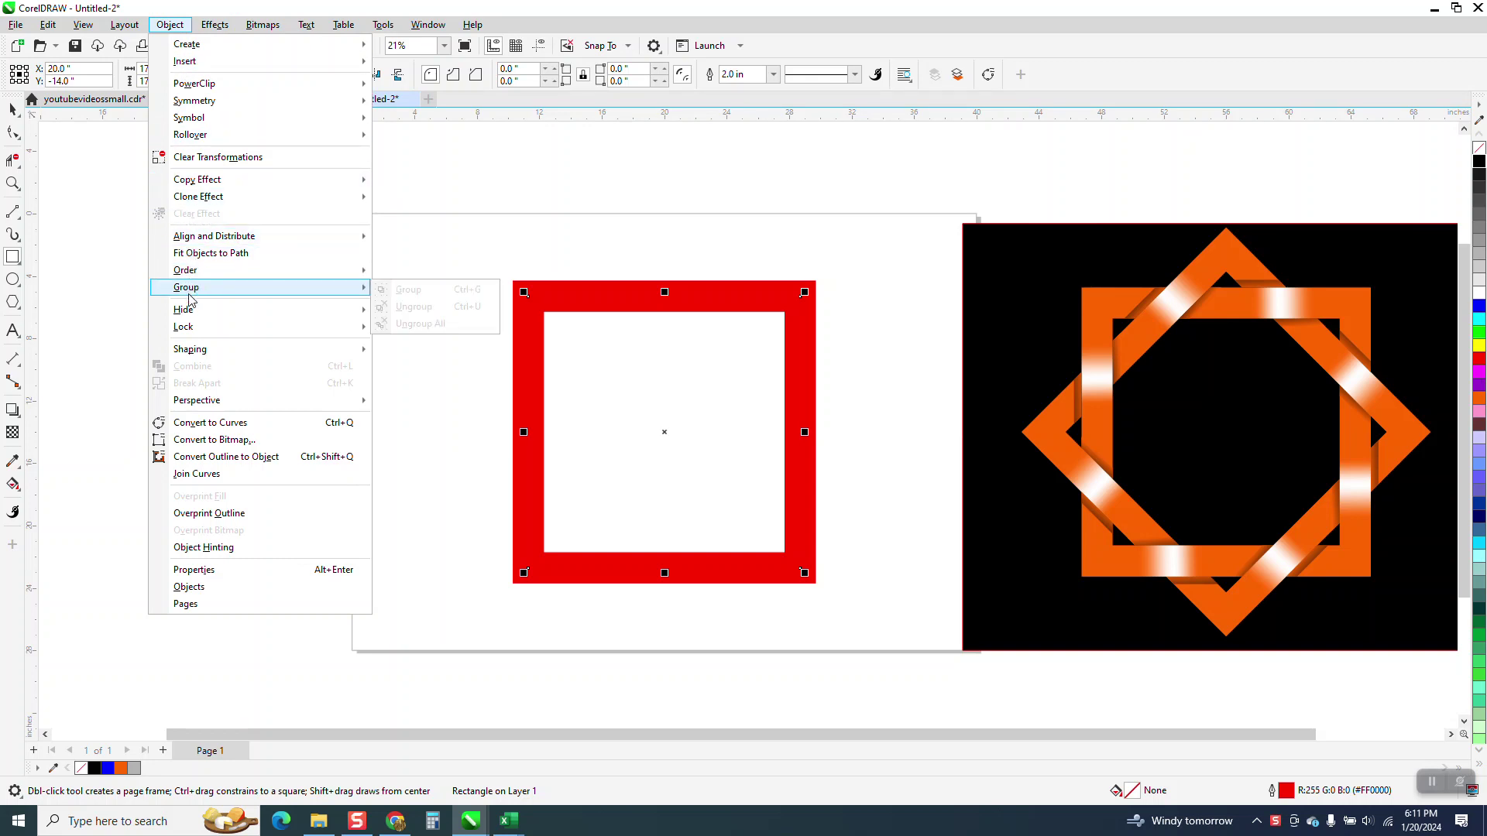
click(222, 457)
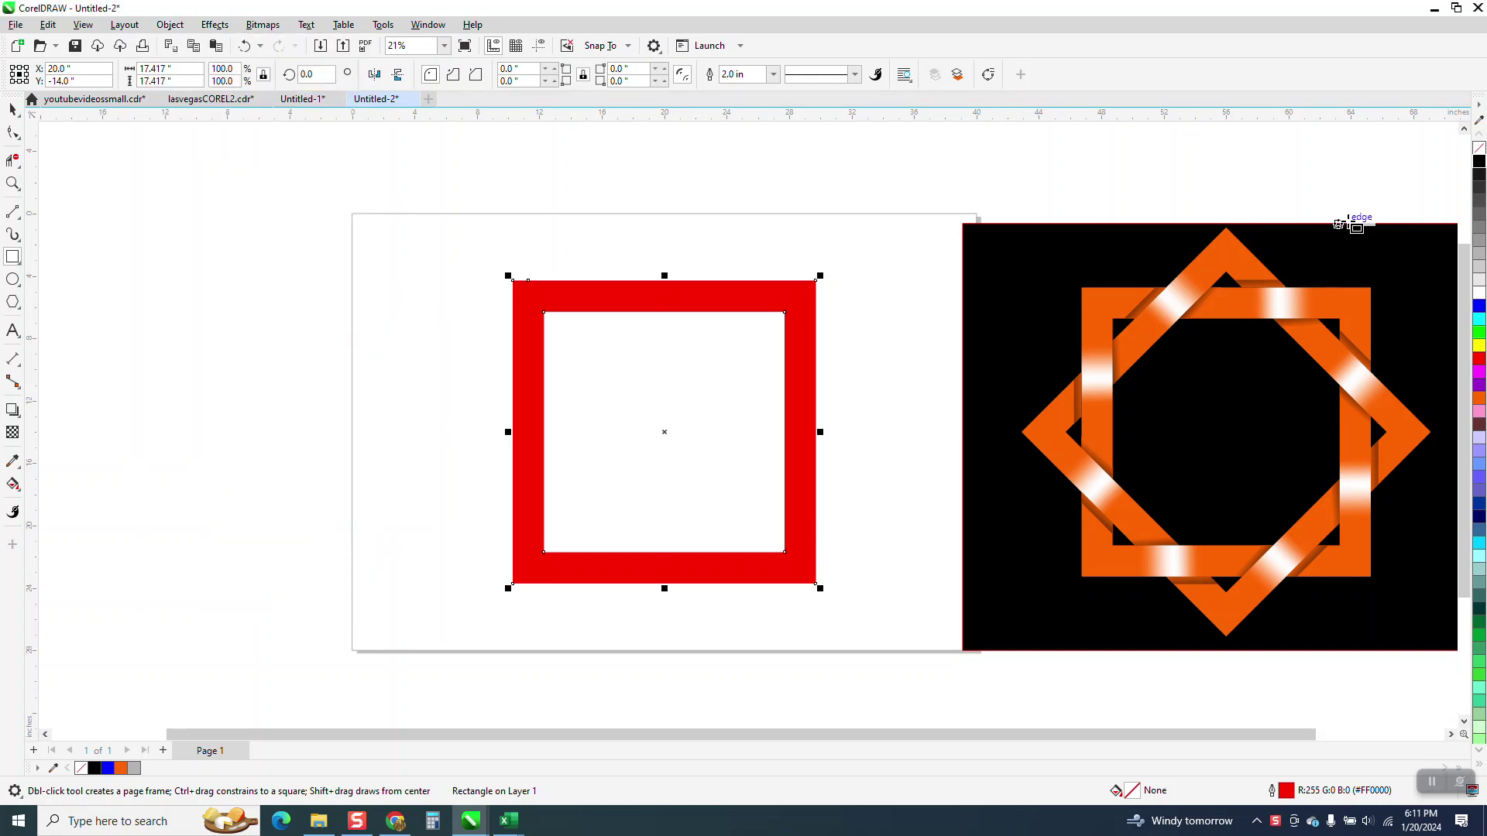
click(1479, 147)
right_click(1479, 161)
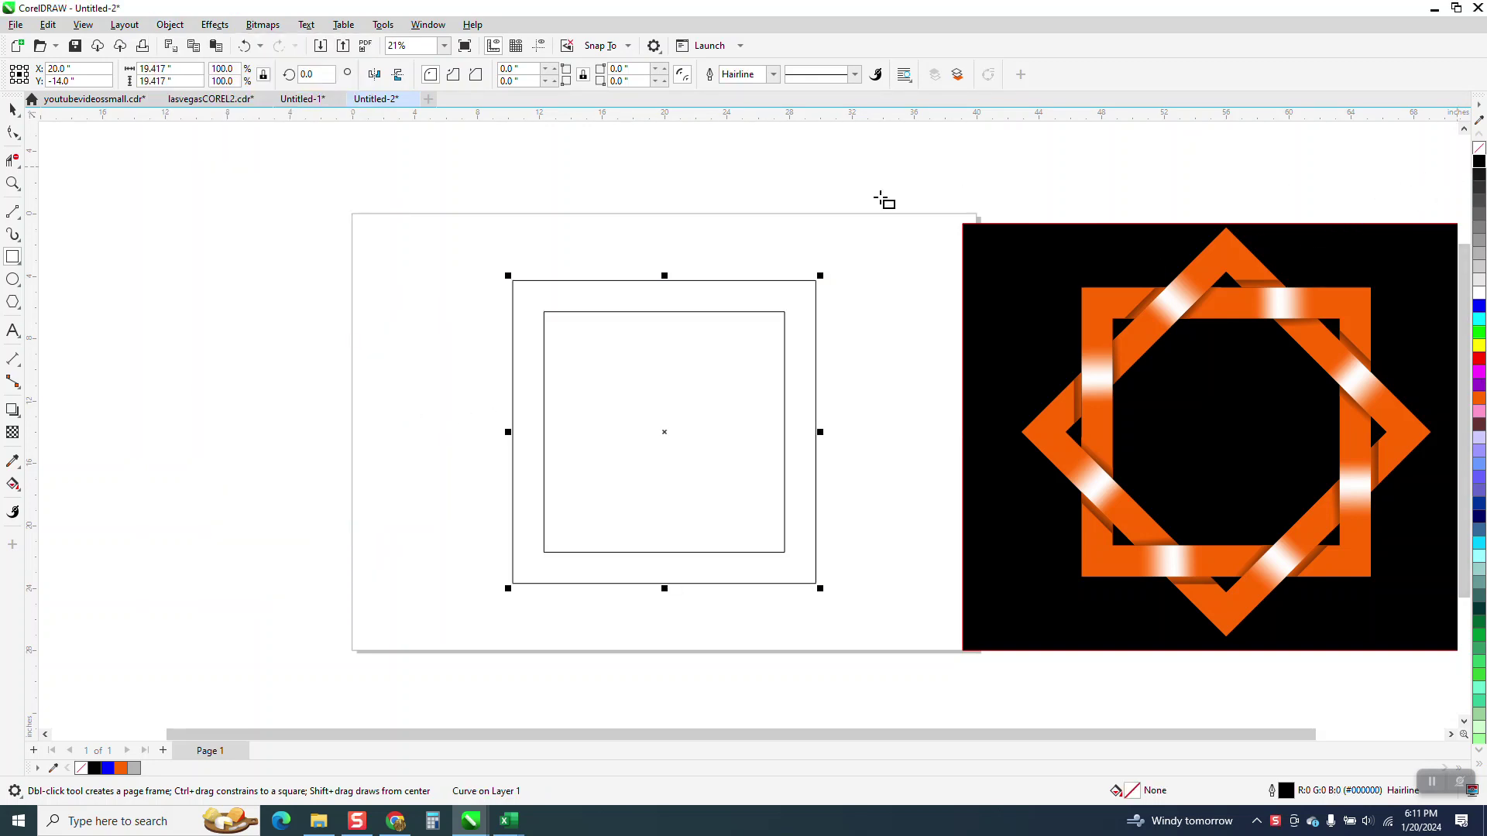
- Make a copy of the square frame rotated 45 degrees about the same centre
click(12, 109)
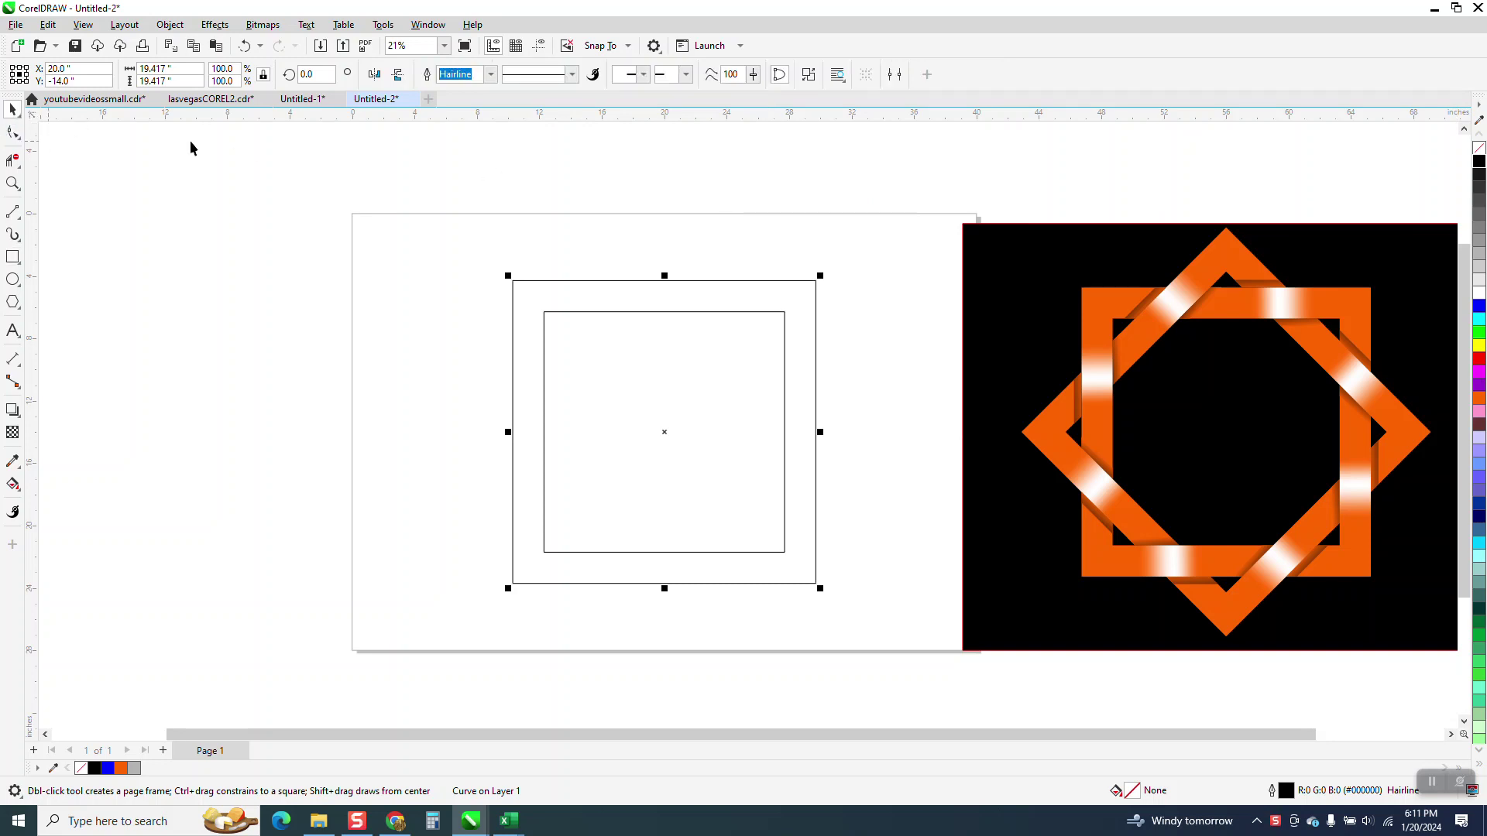
click(309, 74)
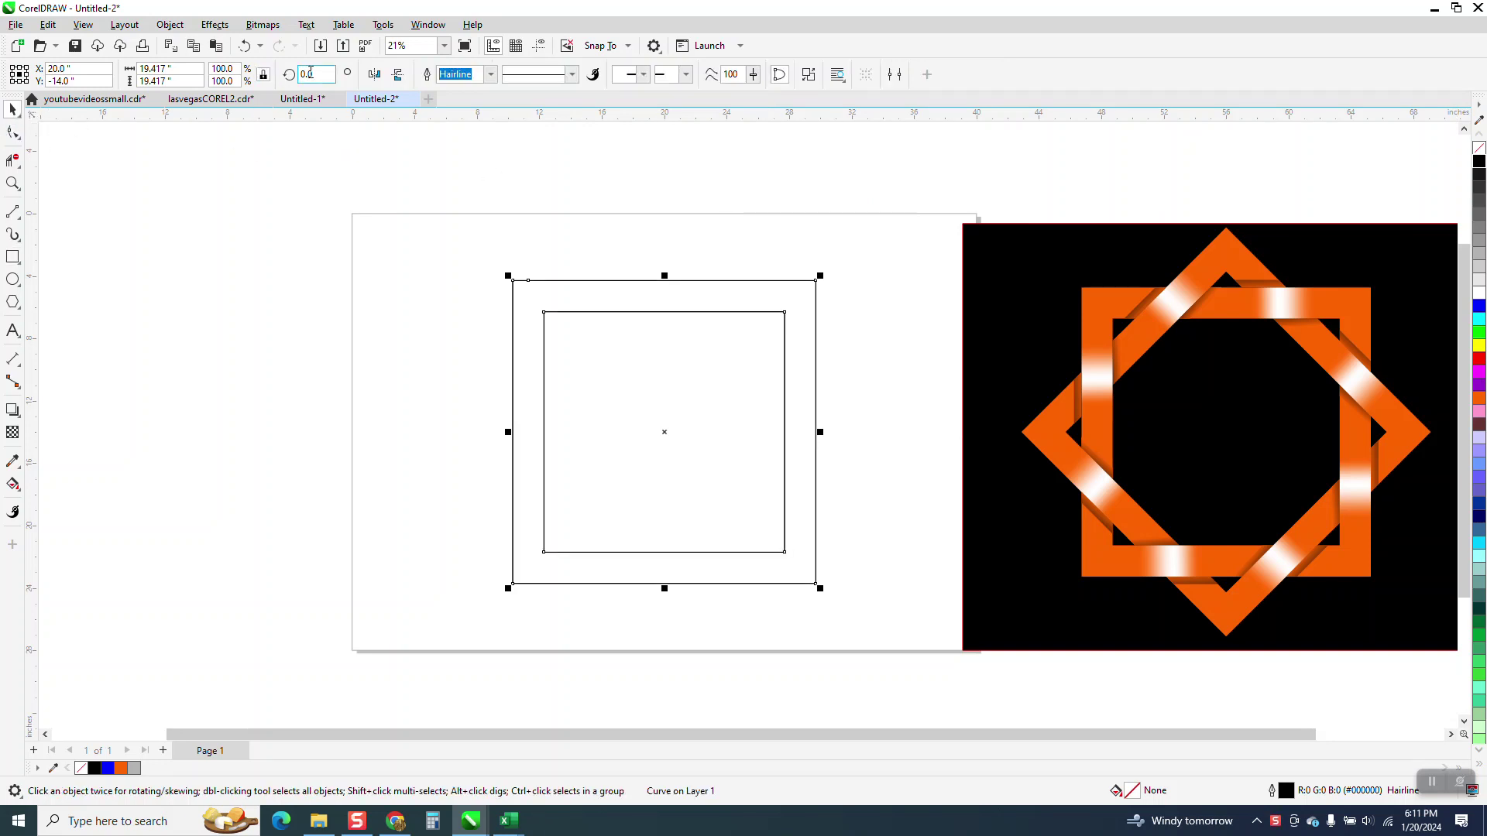
text(45)
key(Return)
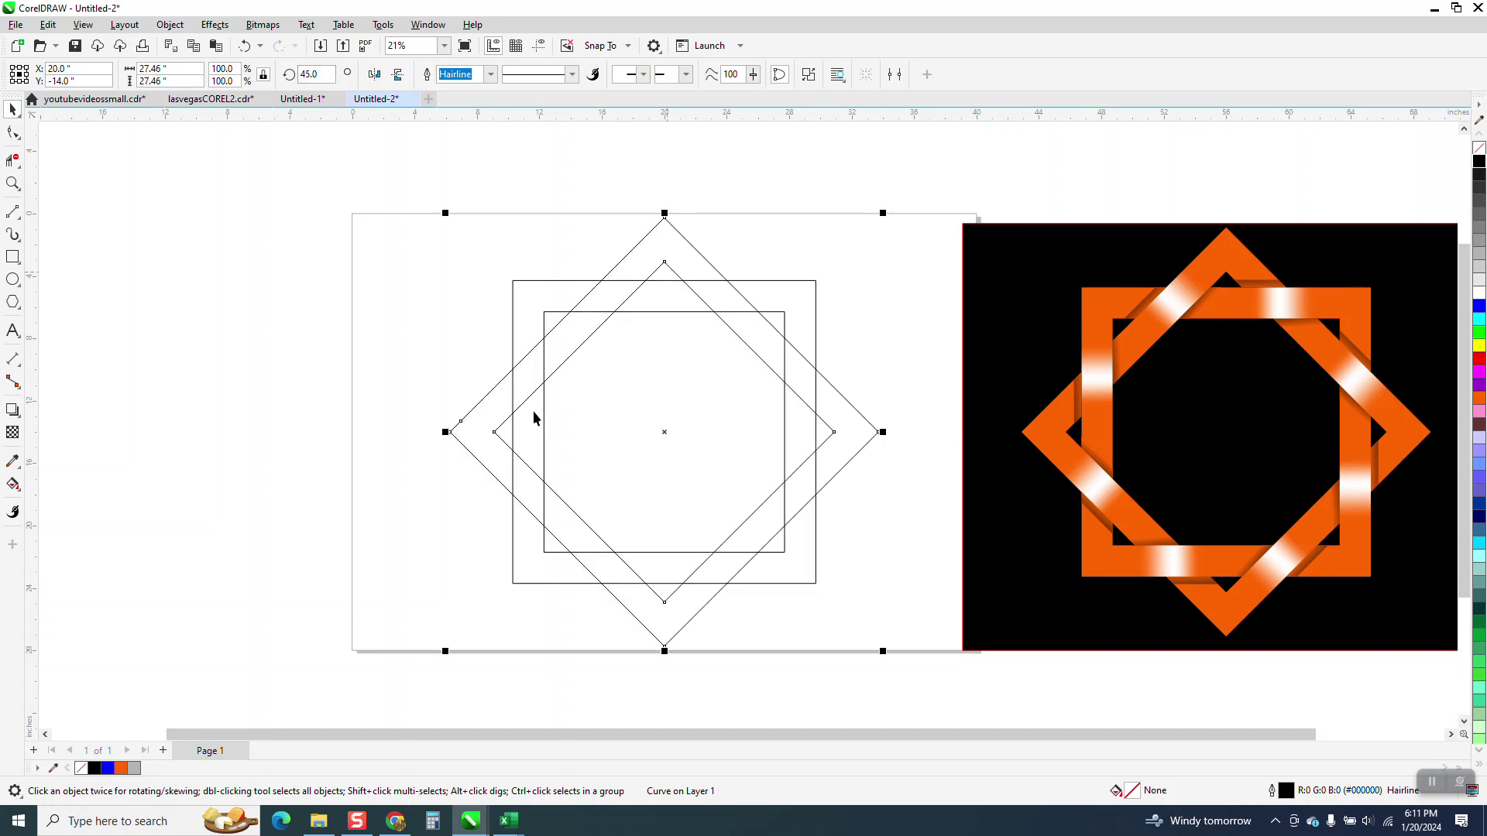
- Delete the square frame's line segments that cross the diamond's band at the upper-left intersection with Virtual Segment Delete
scroll(531, 412, down, 1)
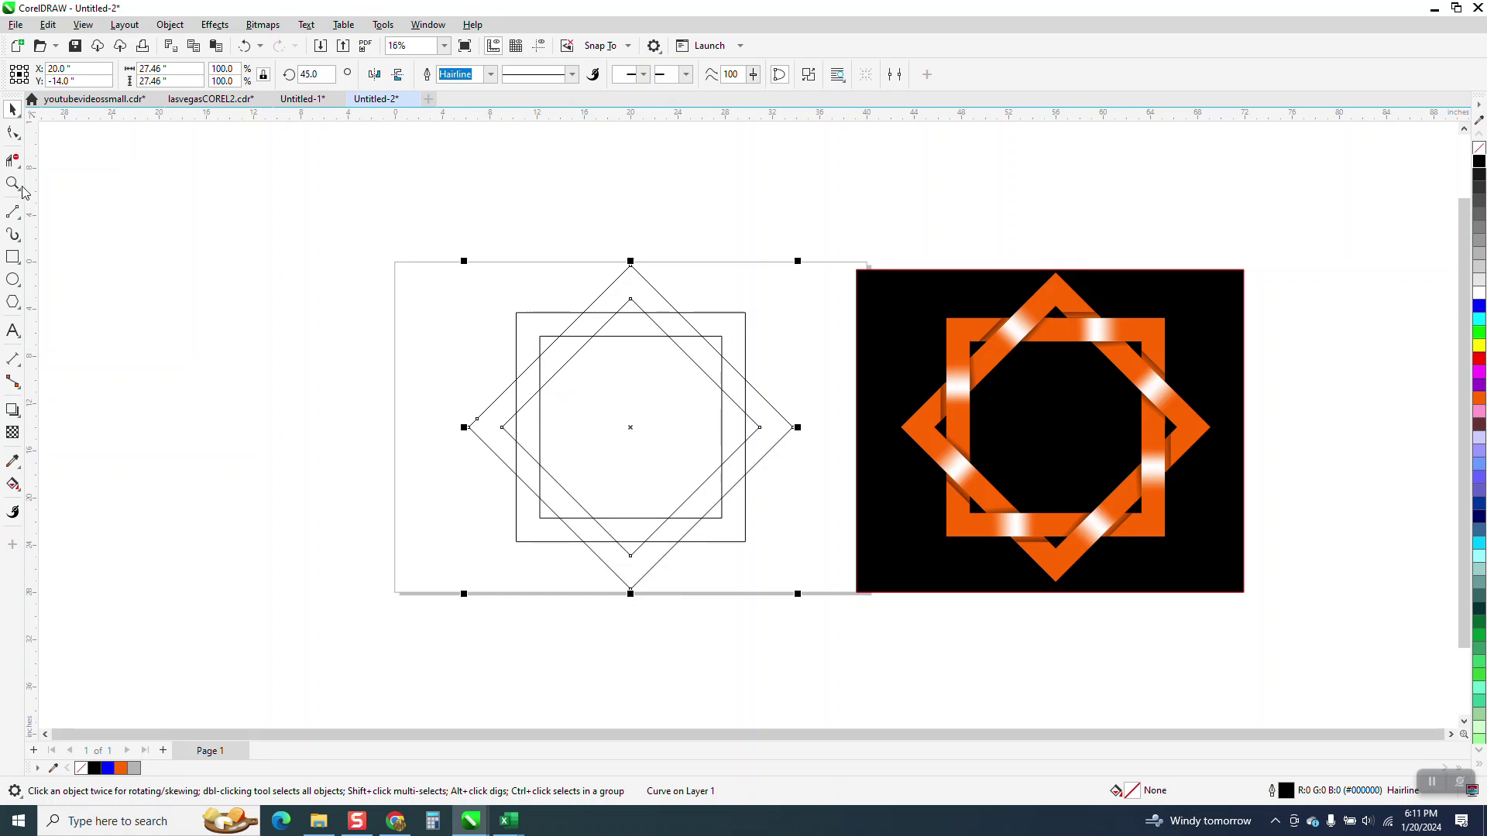
click(13, 161)
click(85, 200)
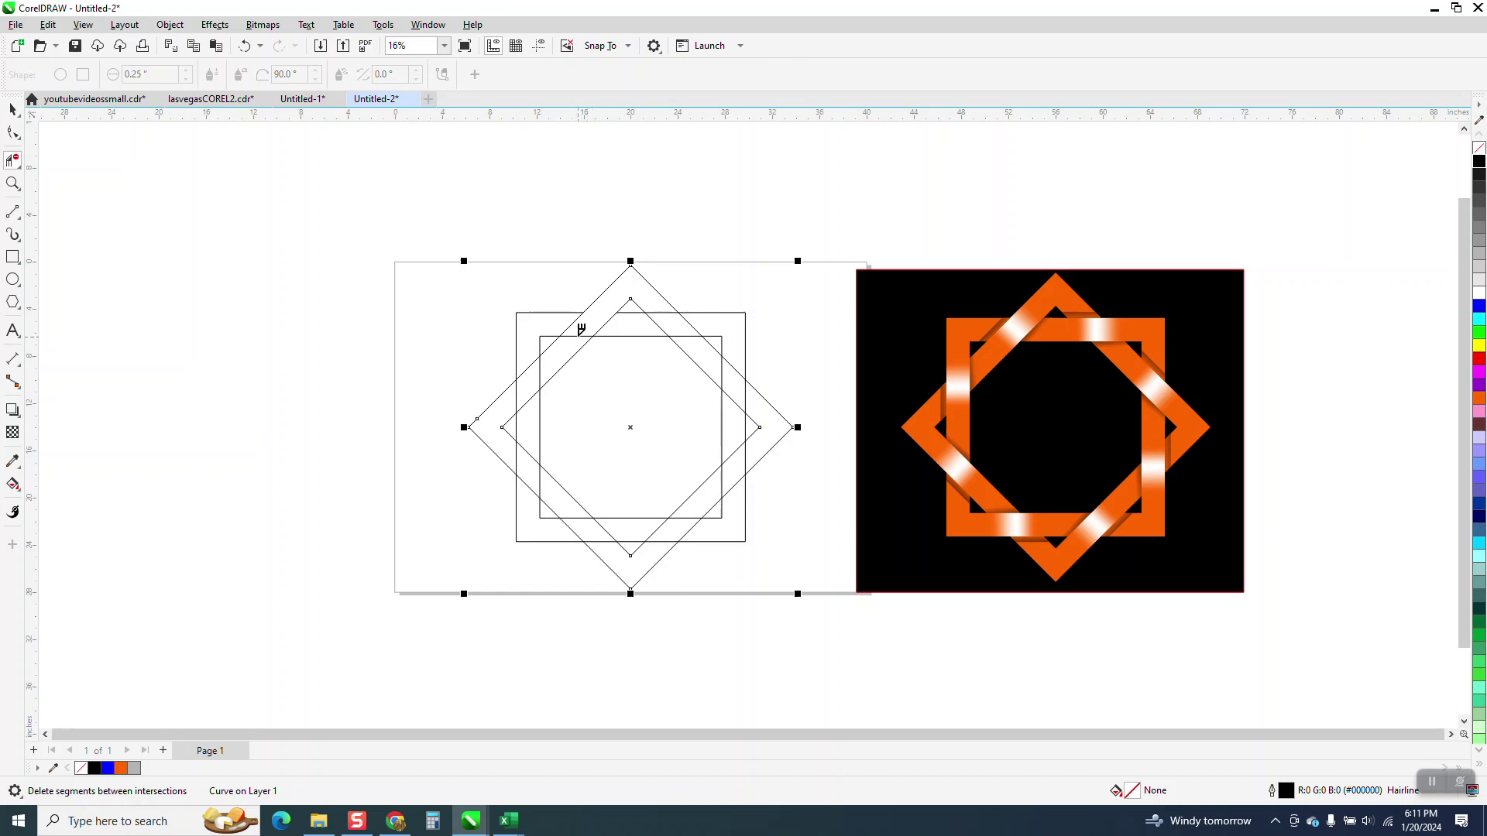
click(12, 111)
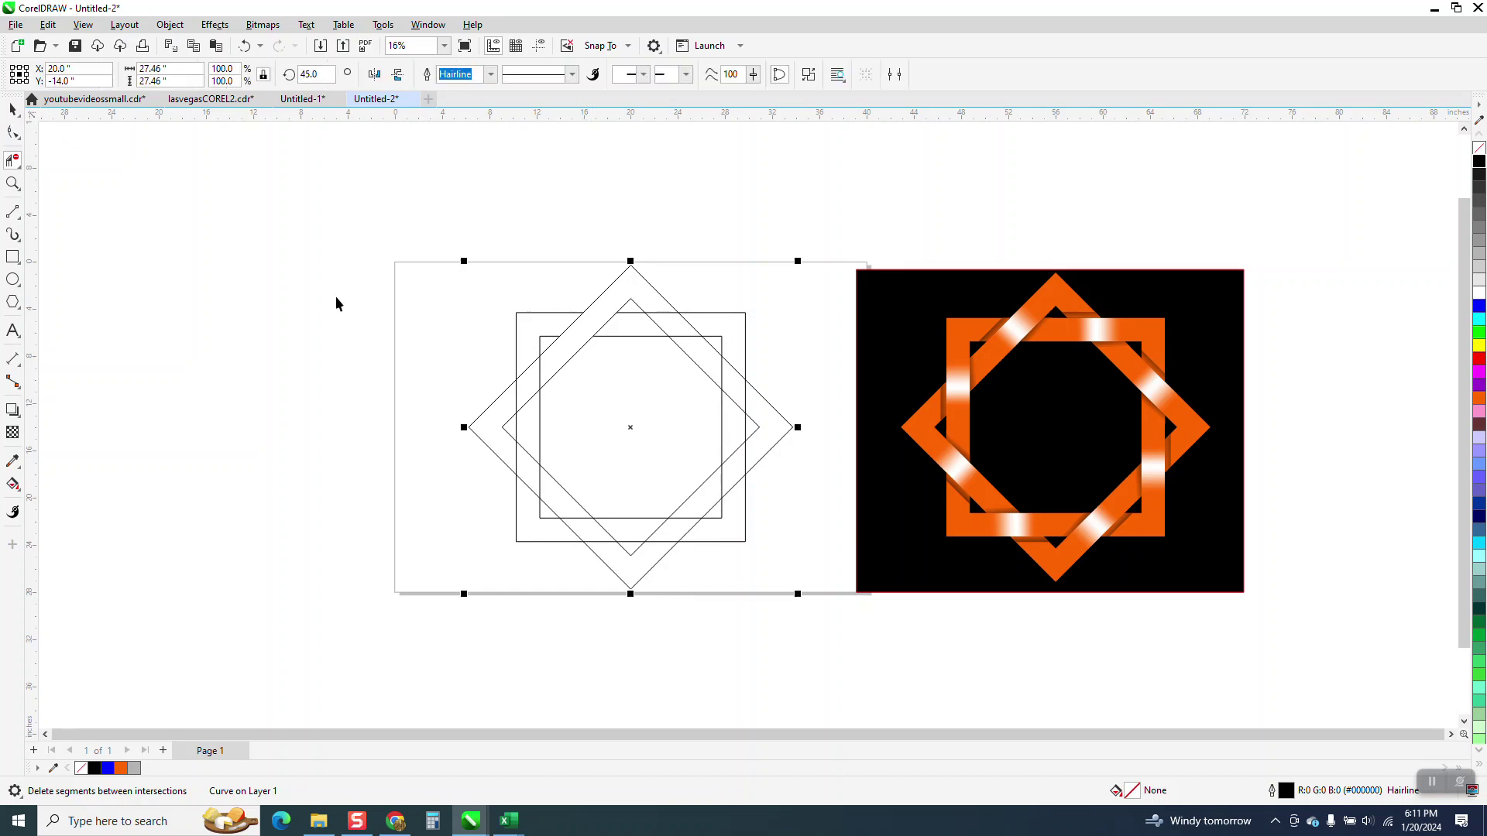
- Smart Fill the diamond's open top band section, running through the upper-left crossing, with orange and no outline
click(14, 484)
click(20, 491)
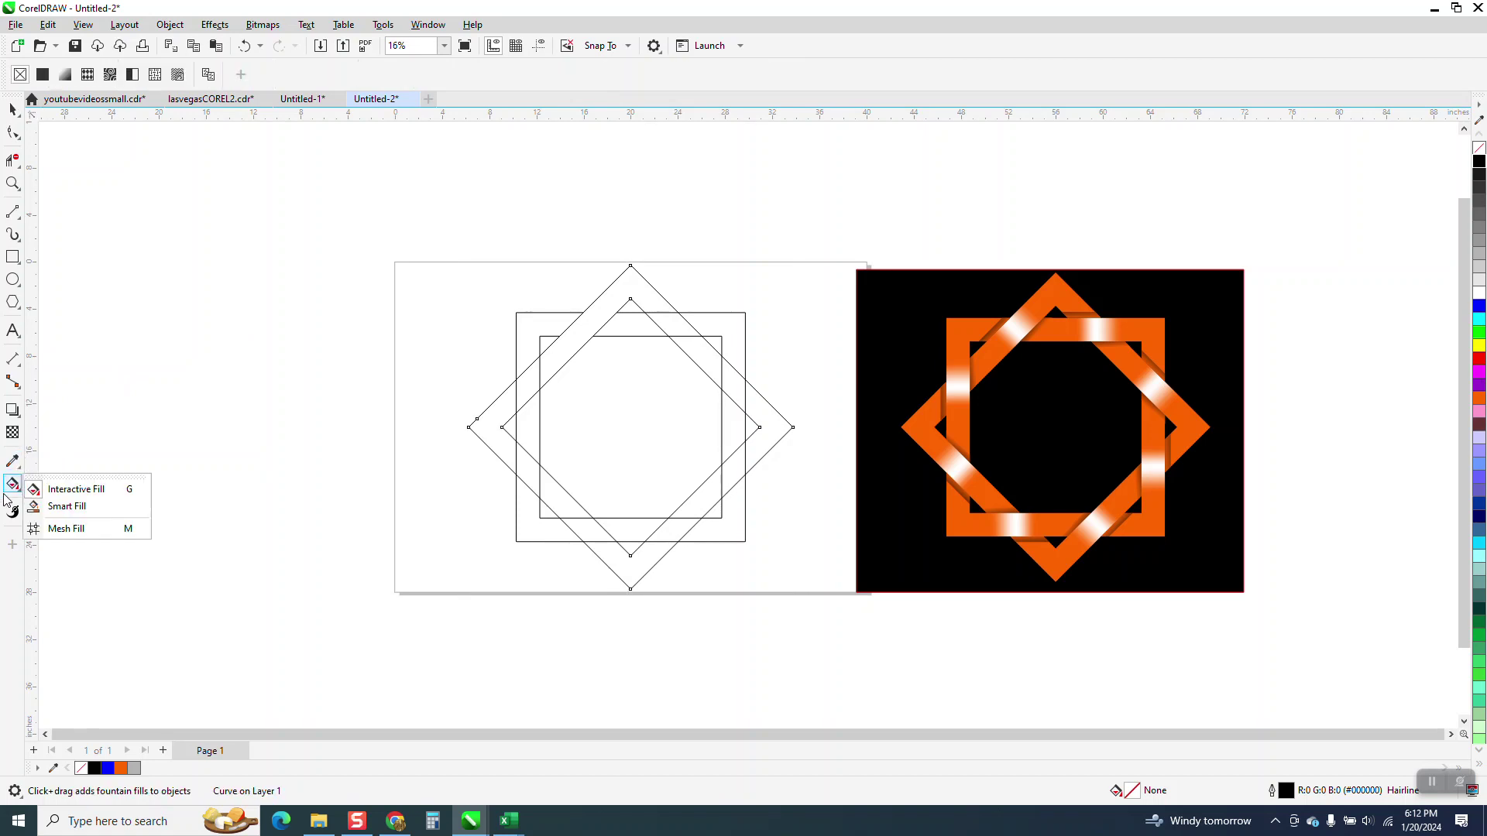
click(80, 506)
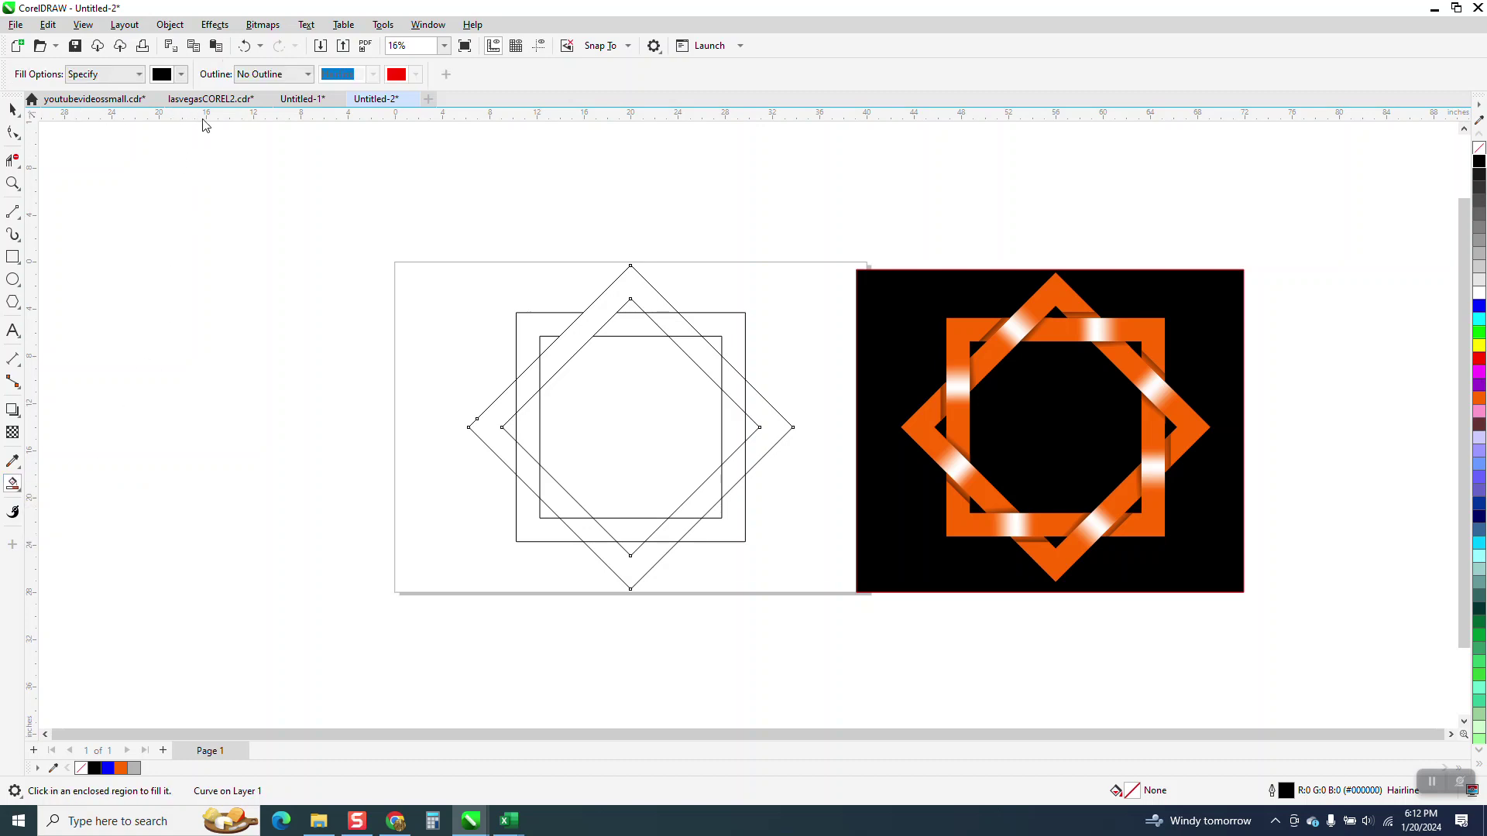
click(180, 74)
click(211, 191)
click(594, 339)
click(587, 325)
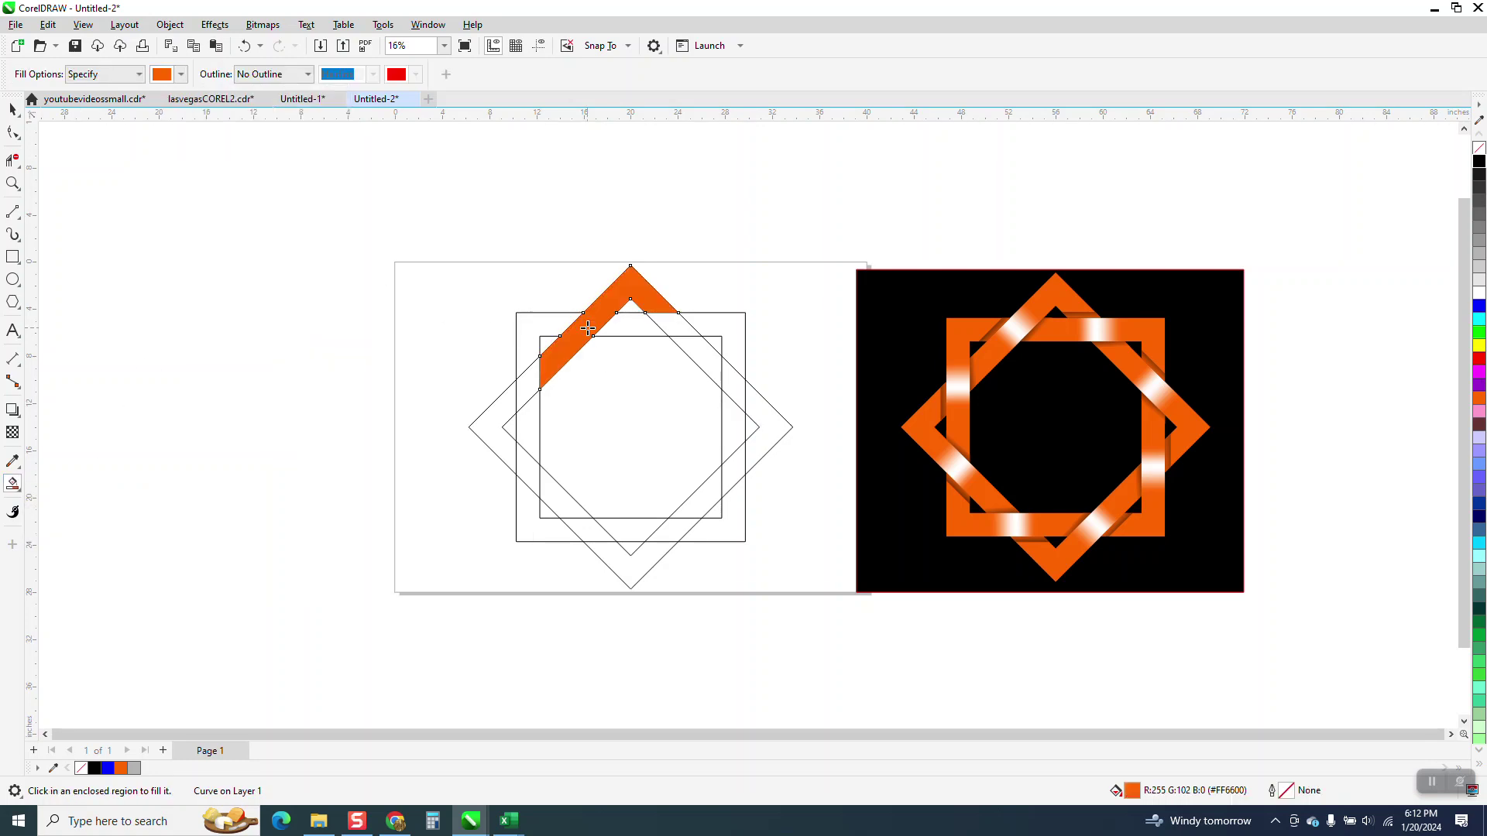
- Move the orange piece 36 inches left, off the page, and Smart Fill the same band section again with orange
key(shift+Left)
key(shift+Left)
key(shift+Left)
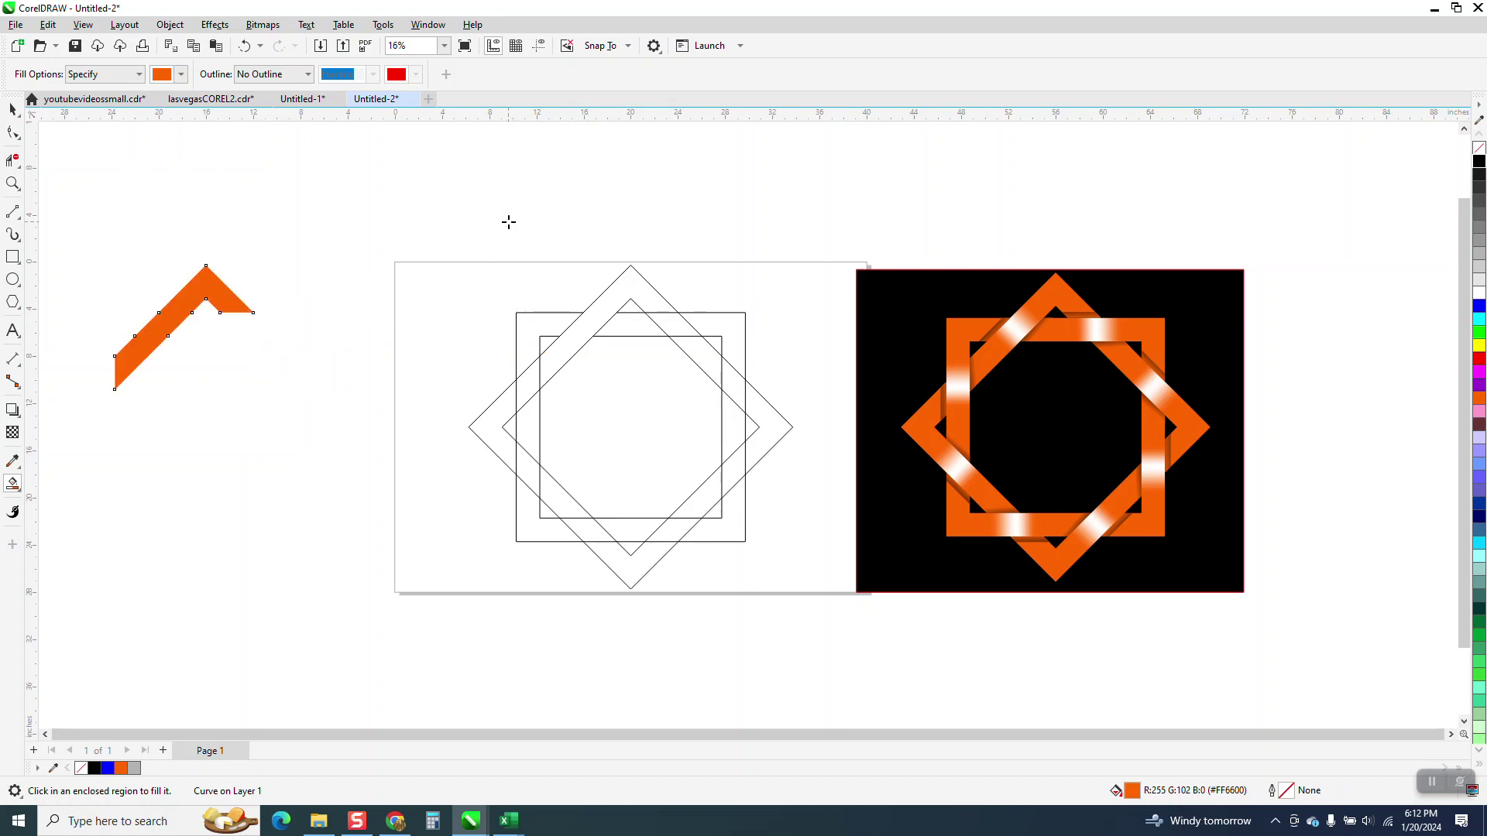
click(583, 326)
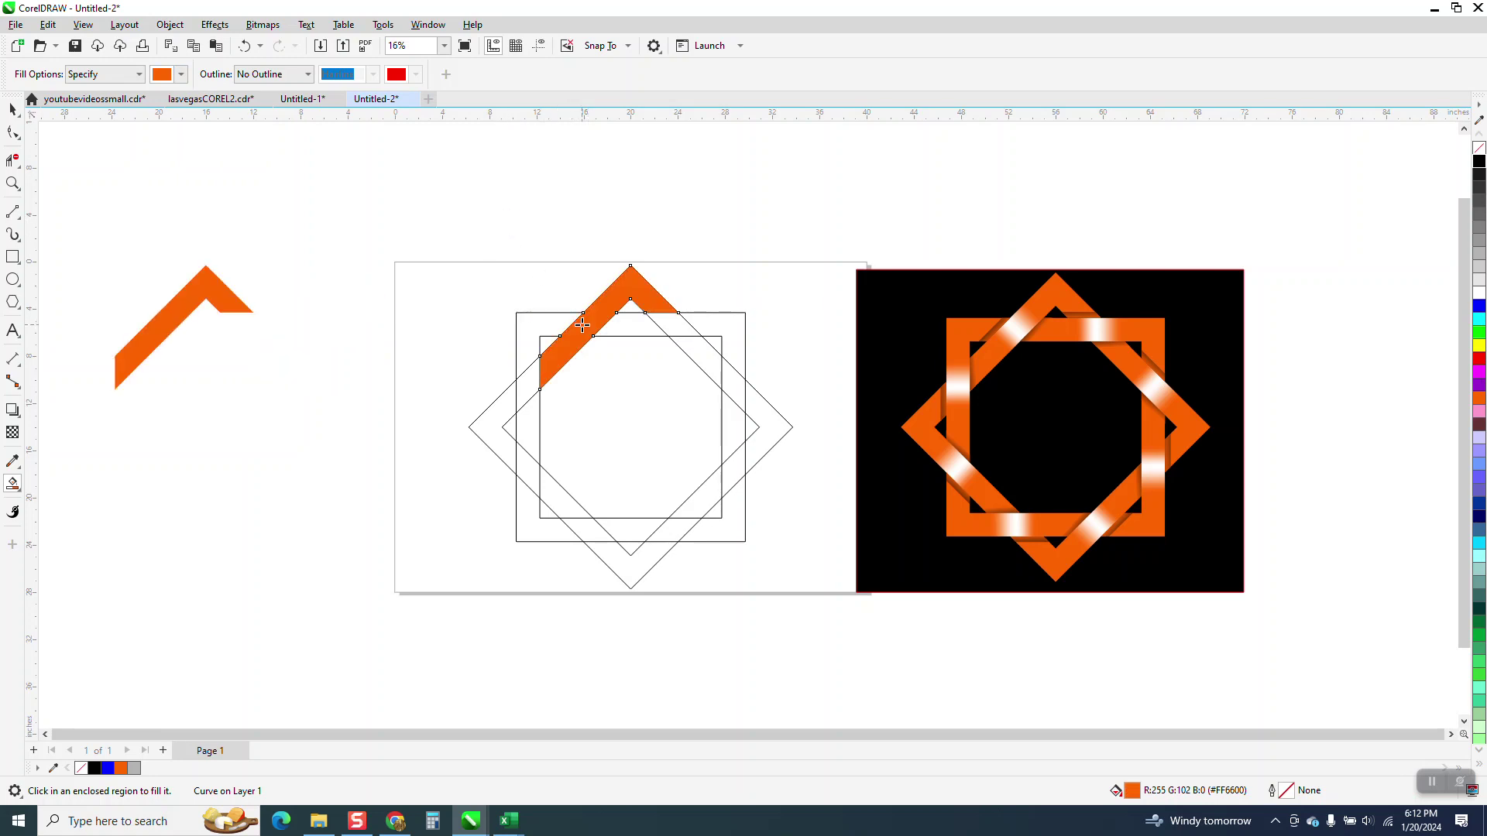
click(12, 110)
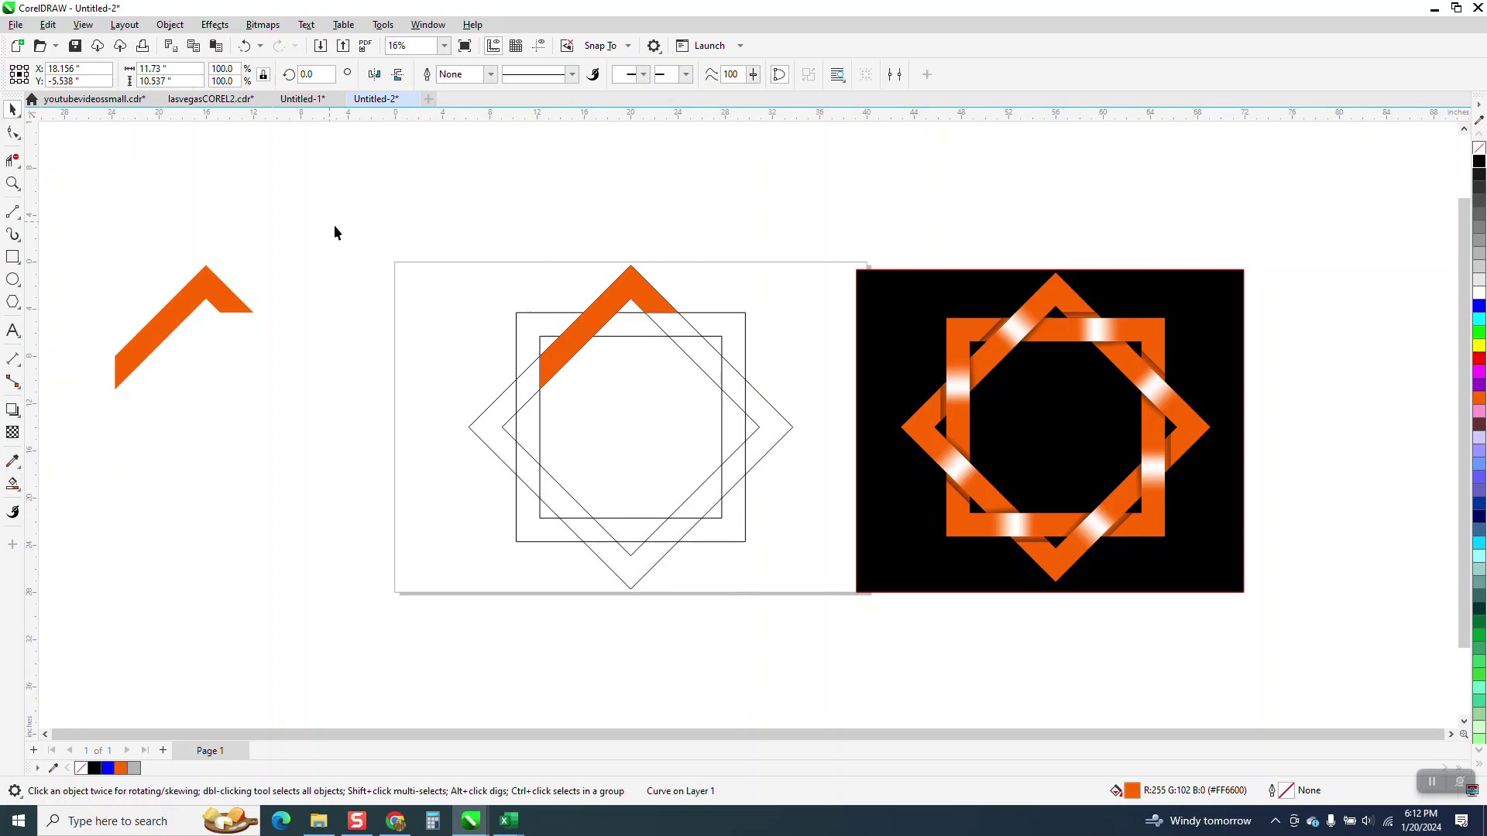
- Move the square frame and the diamond frame 36 inches up, leaving the orange piece on the page
click(331, 232)
click(553, 313)
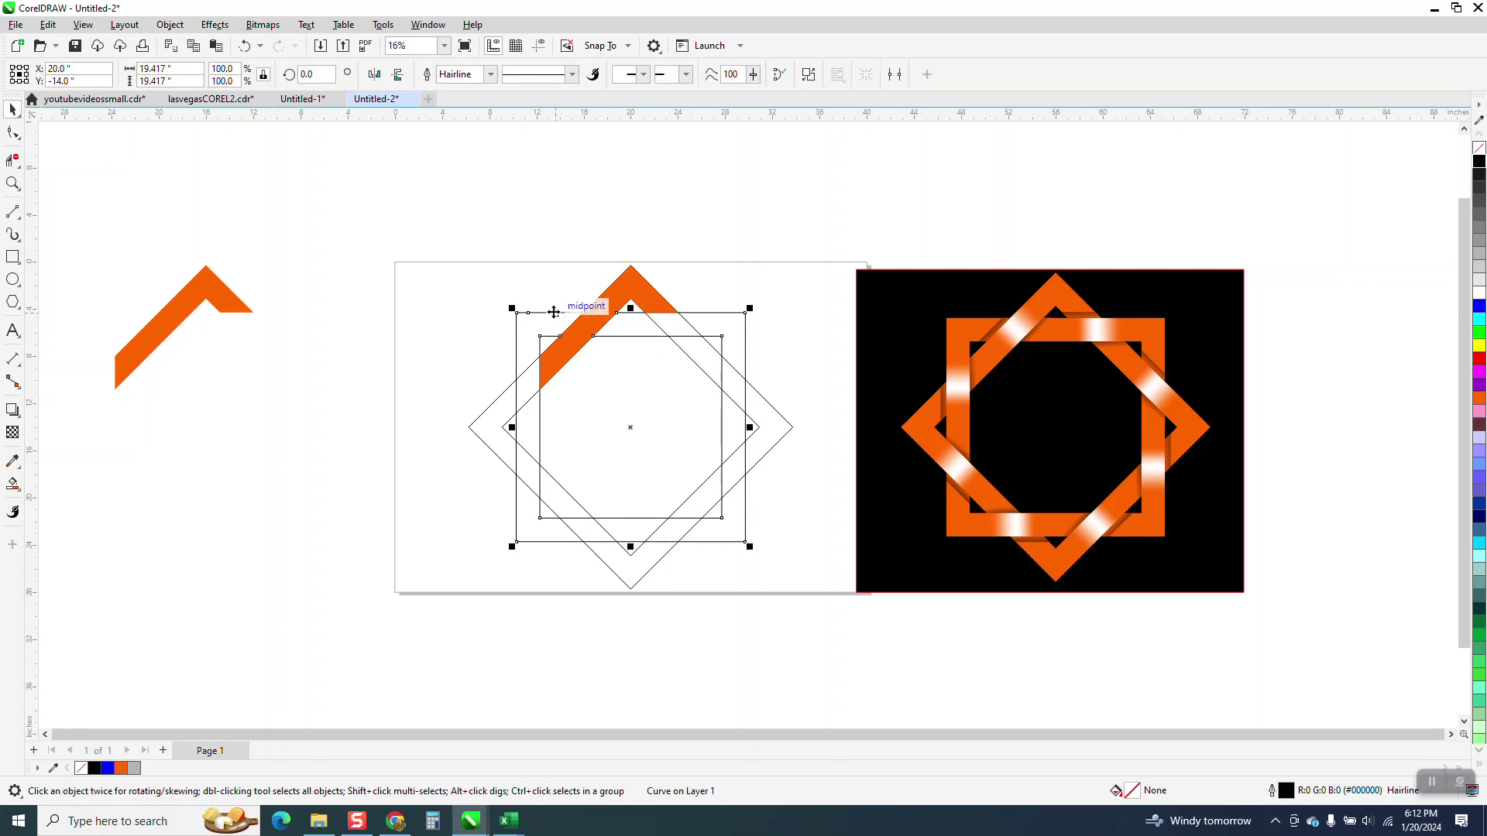
key(ctrl+z)
key(ctrl+z)
key(ctrl+z)
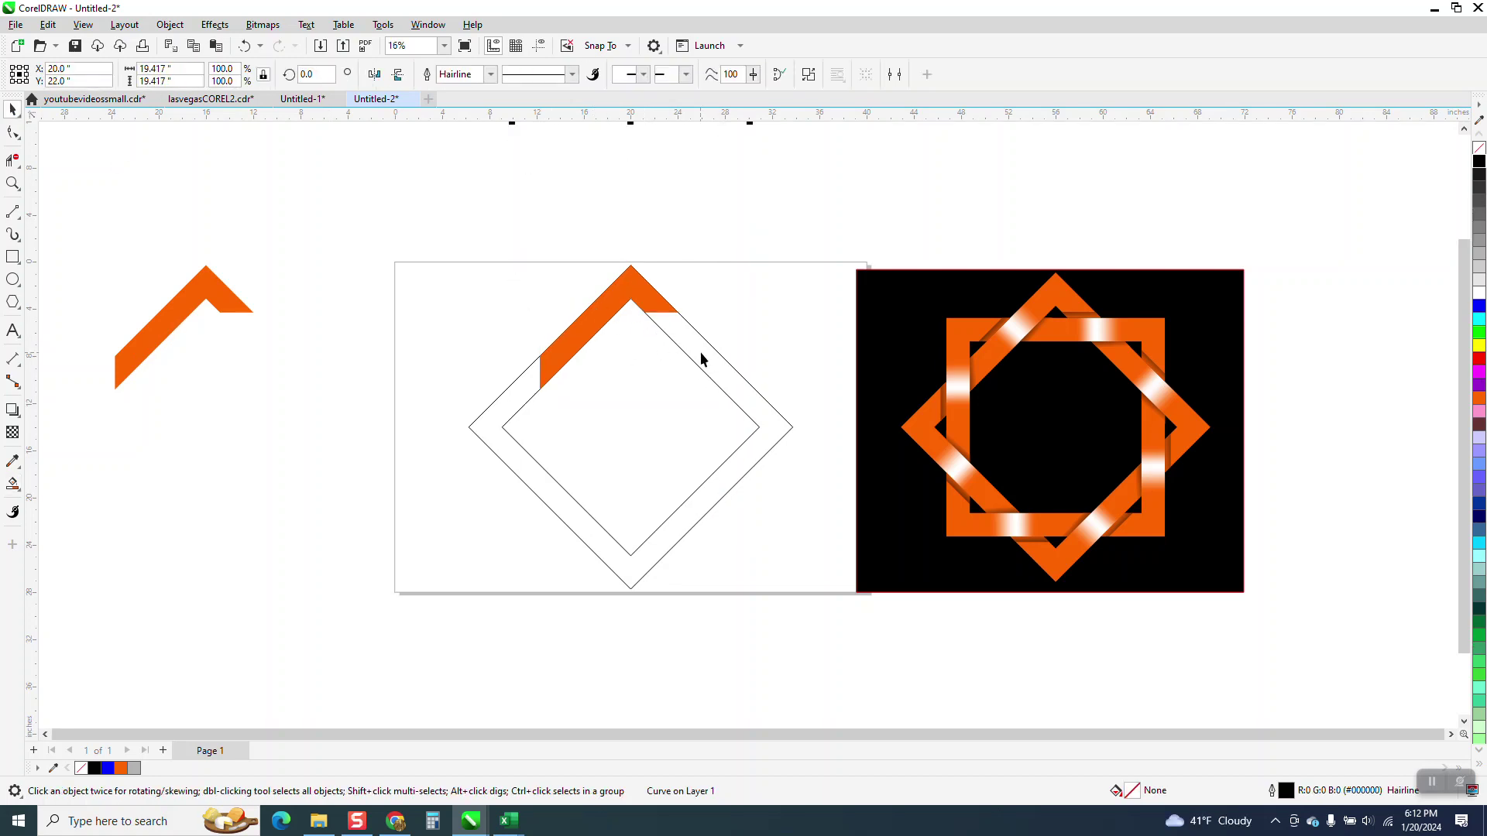
key(ctrl+z)
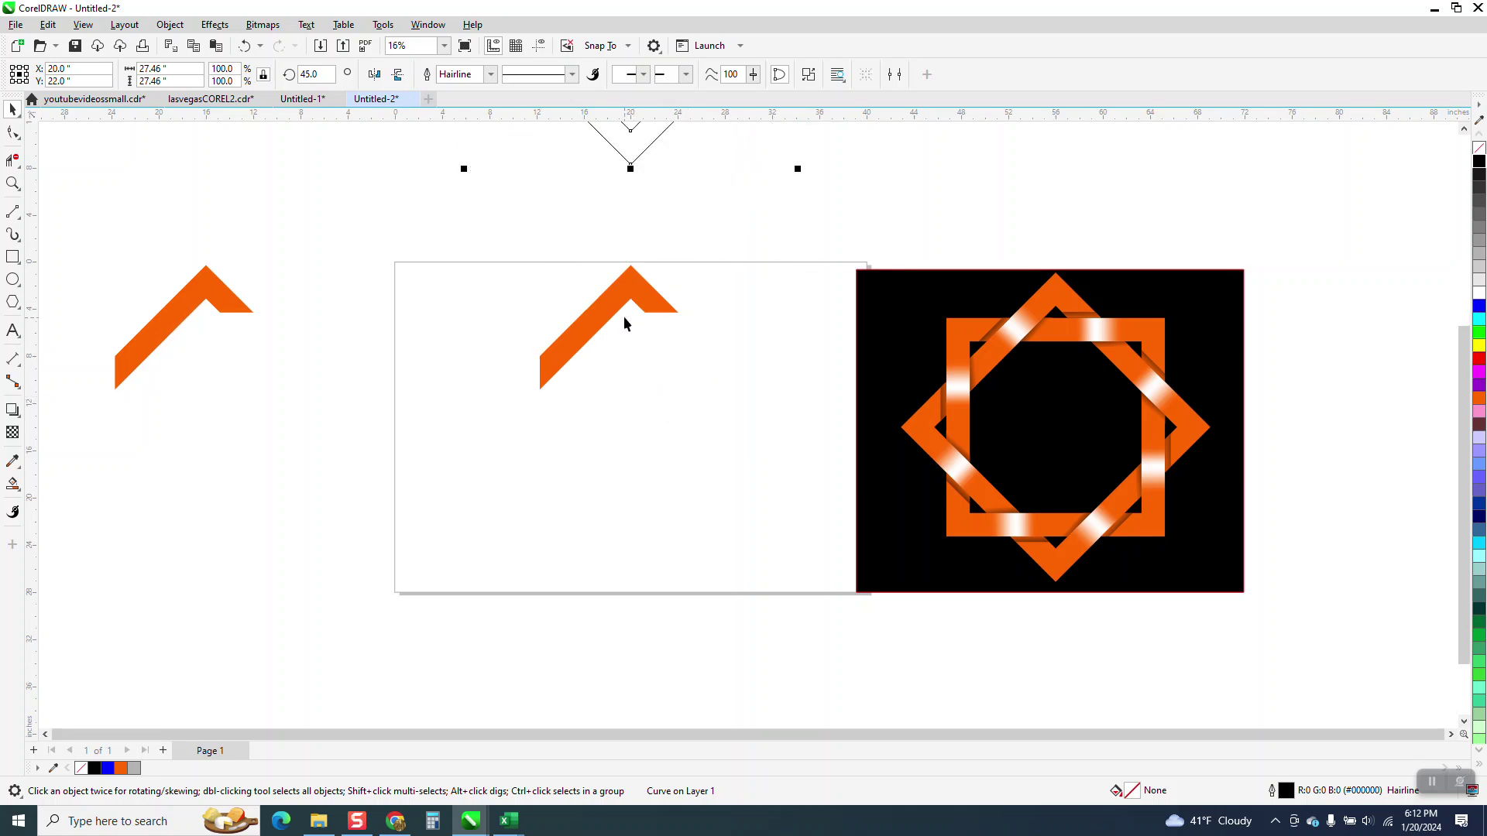
- Remove the fill from the orange piece beside the page and give it a black outline
scroll(627, 312, down, 1)
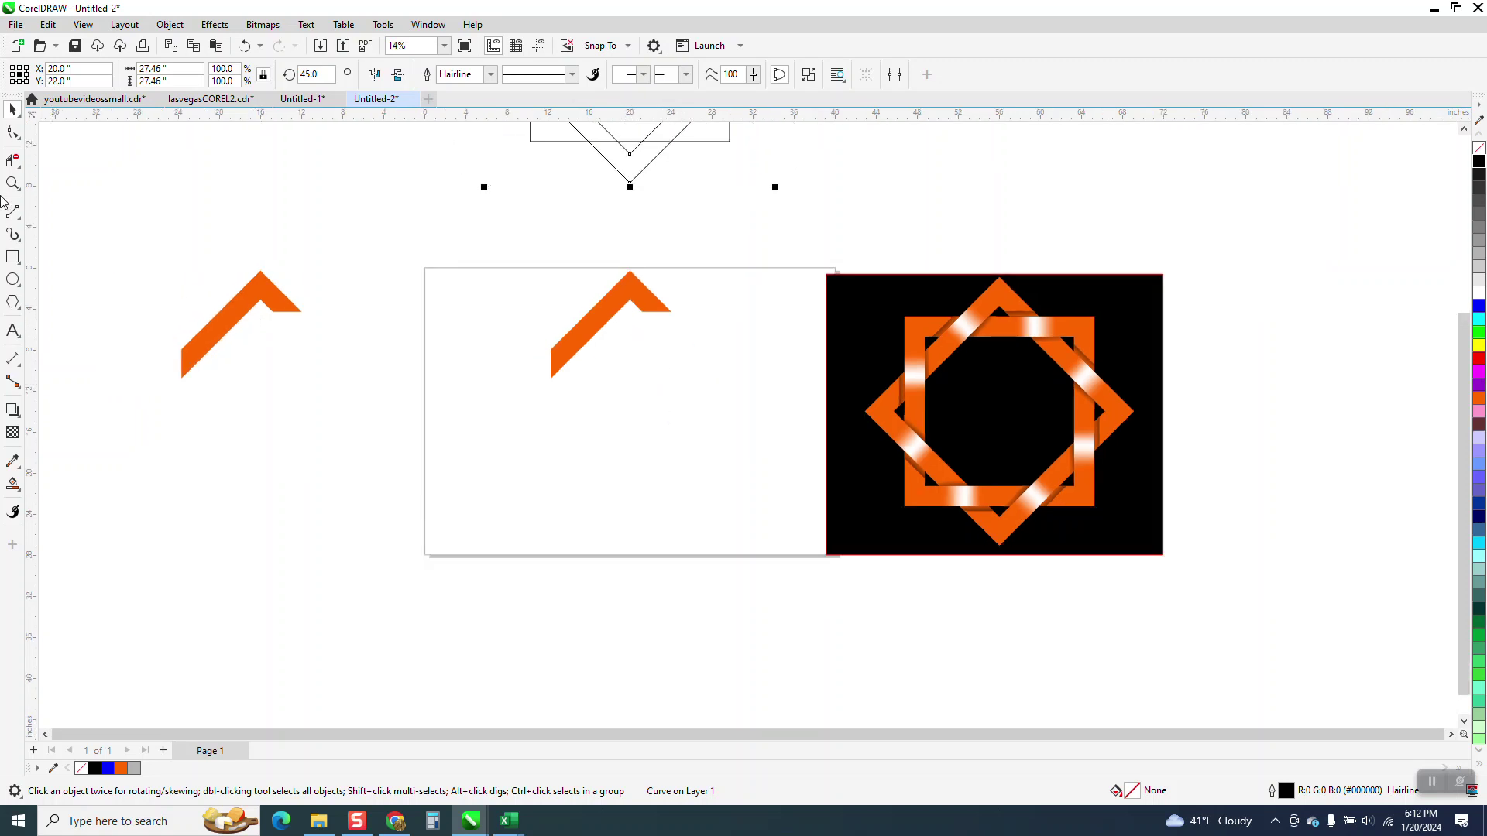
click(252, 294)
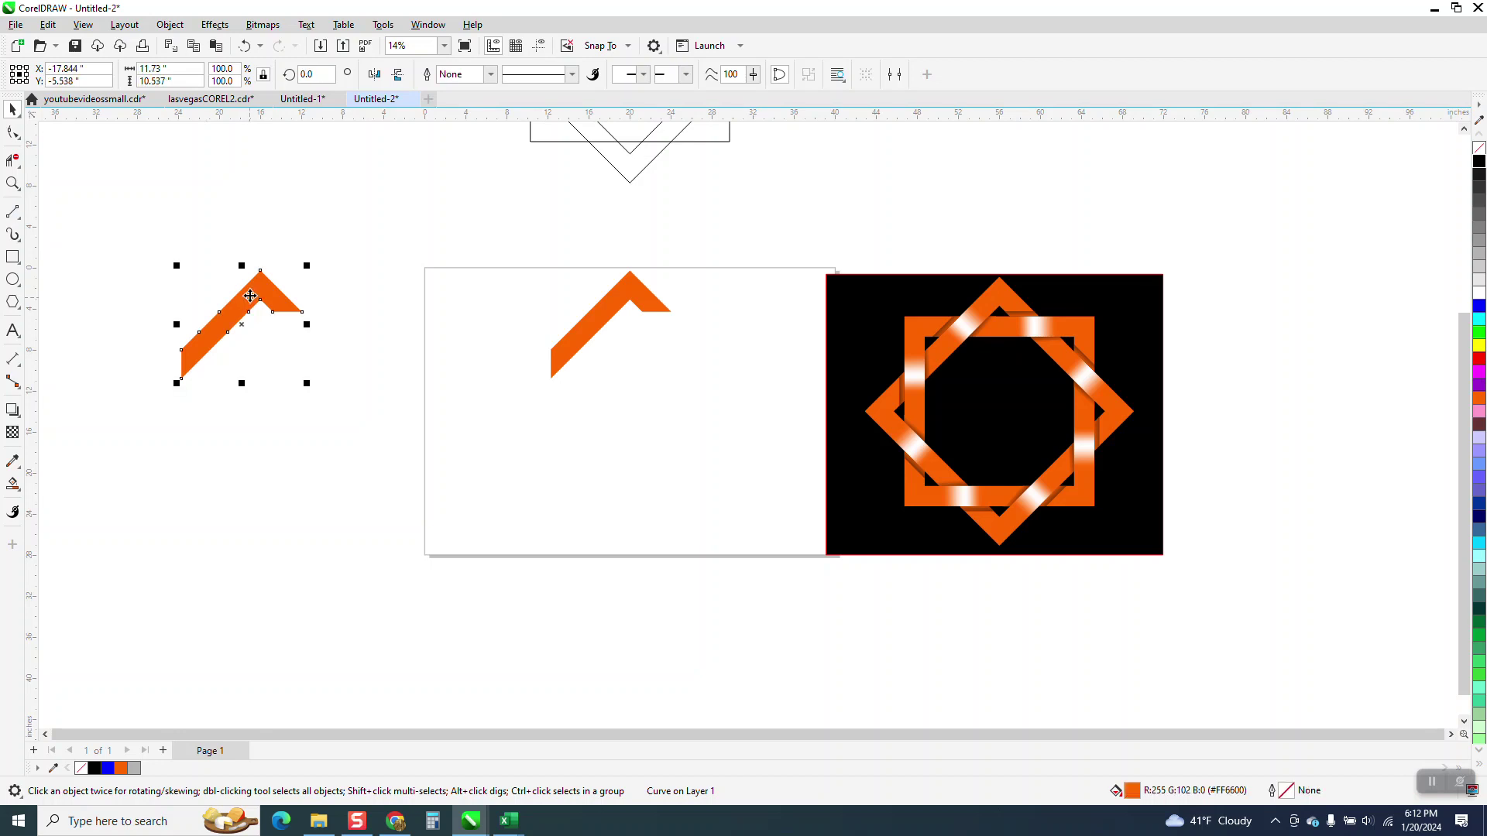
click(1479, 148)
right_click(1478, 161)
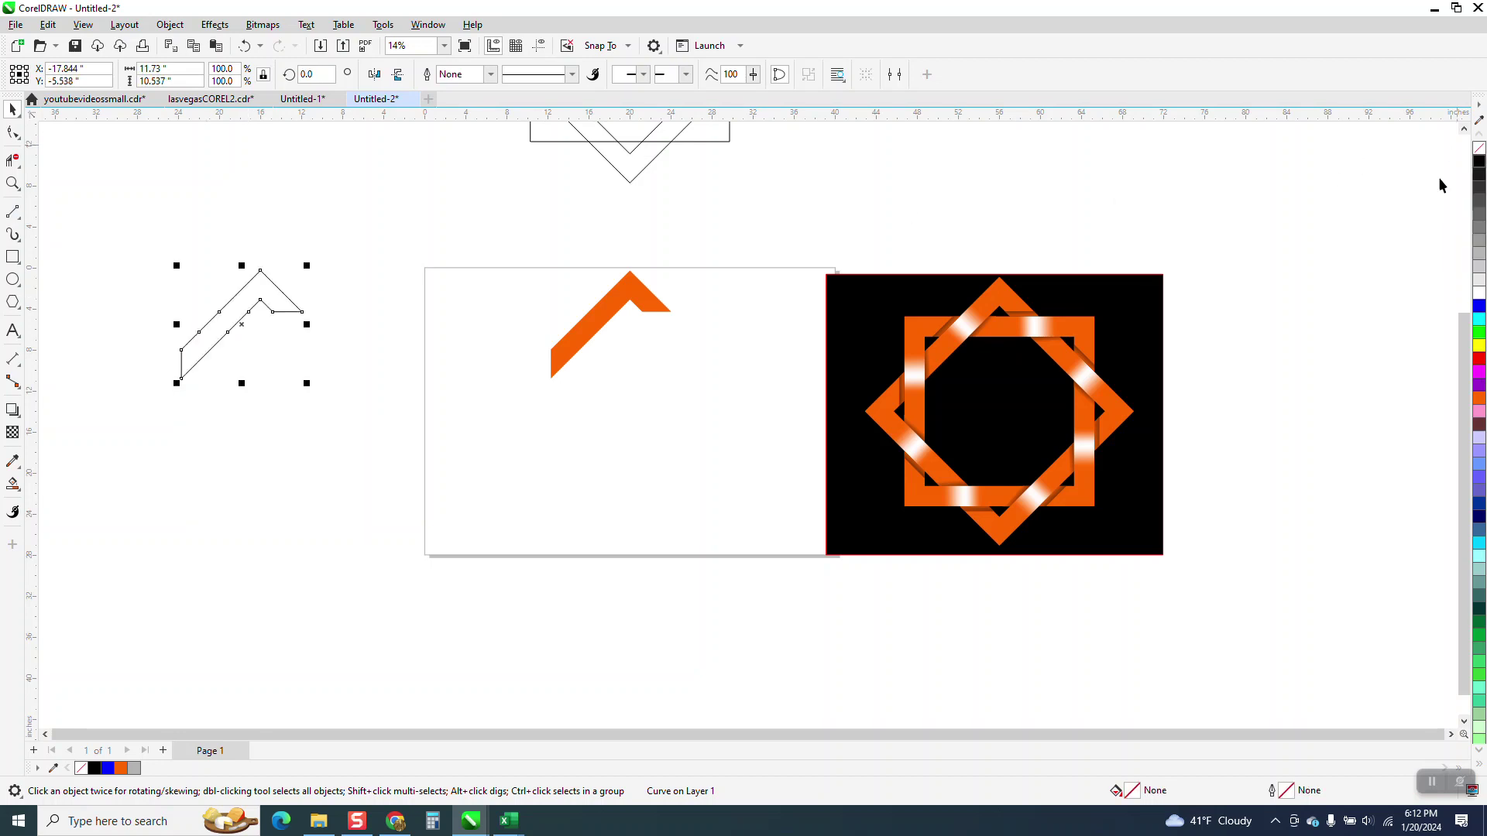
- Draw a horizontal 2-point line about 6.6 inches long above and to the left of the outlined piece
click(11, 183)
drag(93, 223, 468, 465)
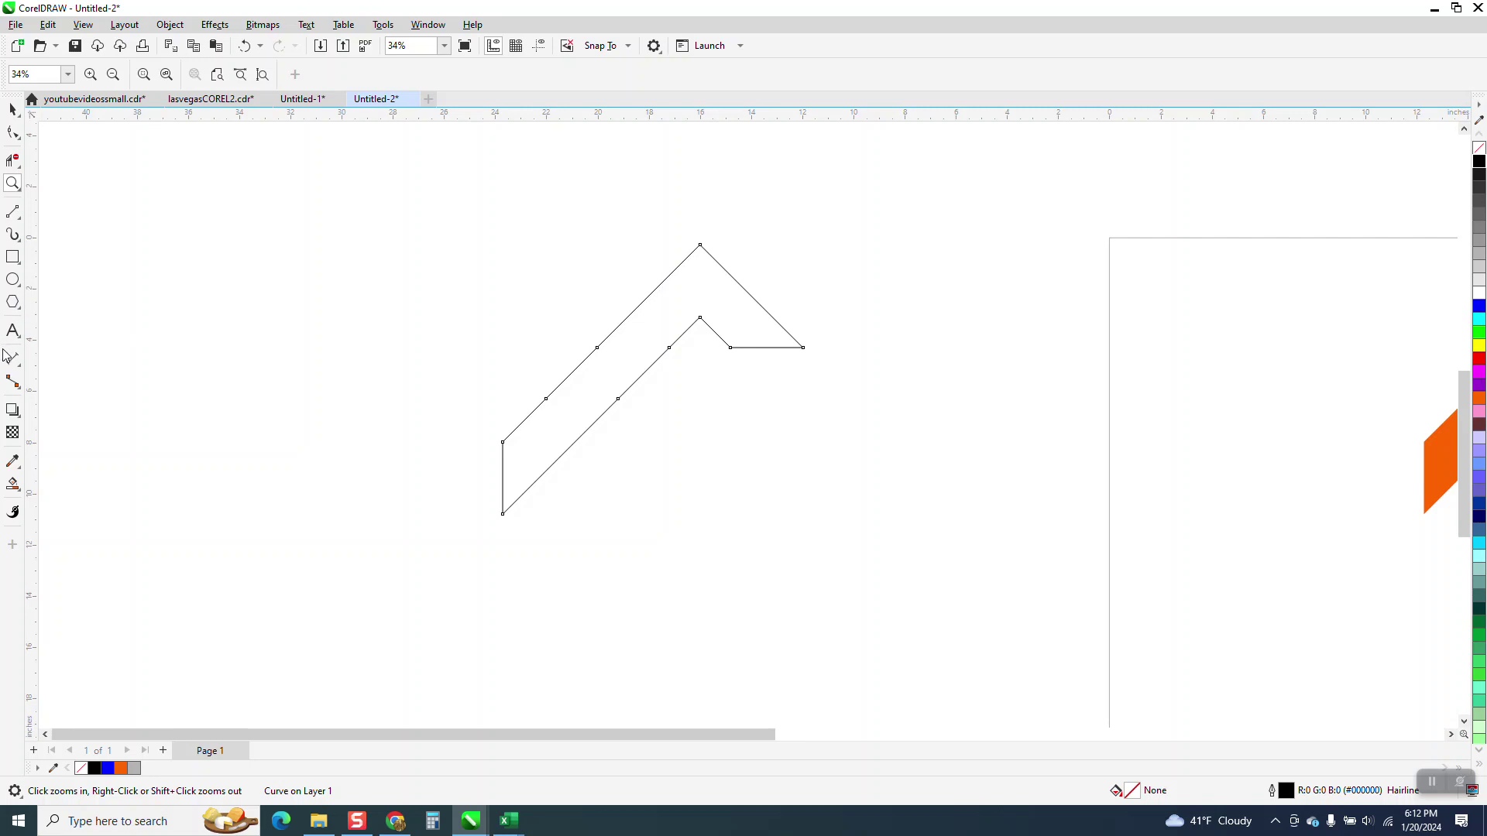
click(21, 219)
click(72, 235)
drag(362, 257, 531, 258)
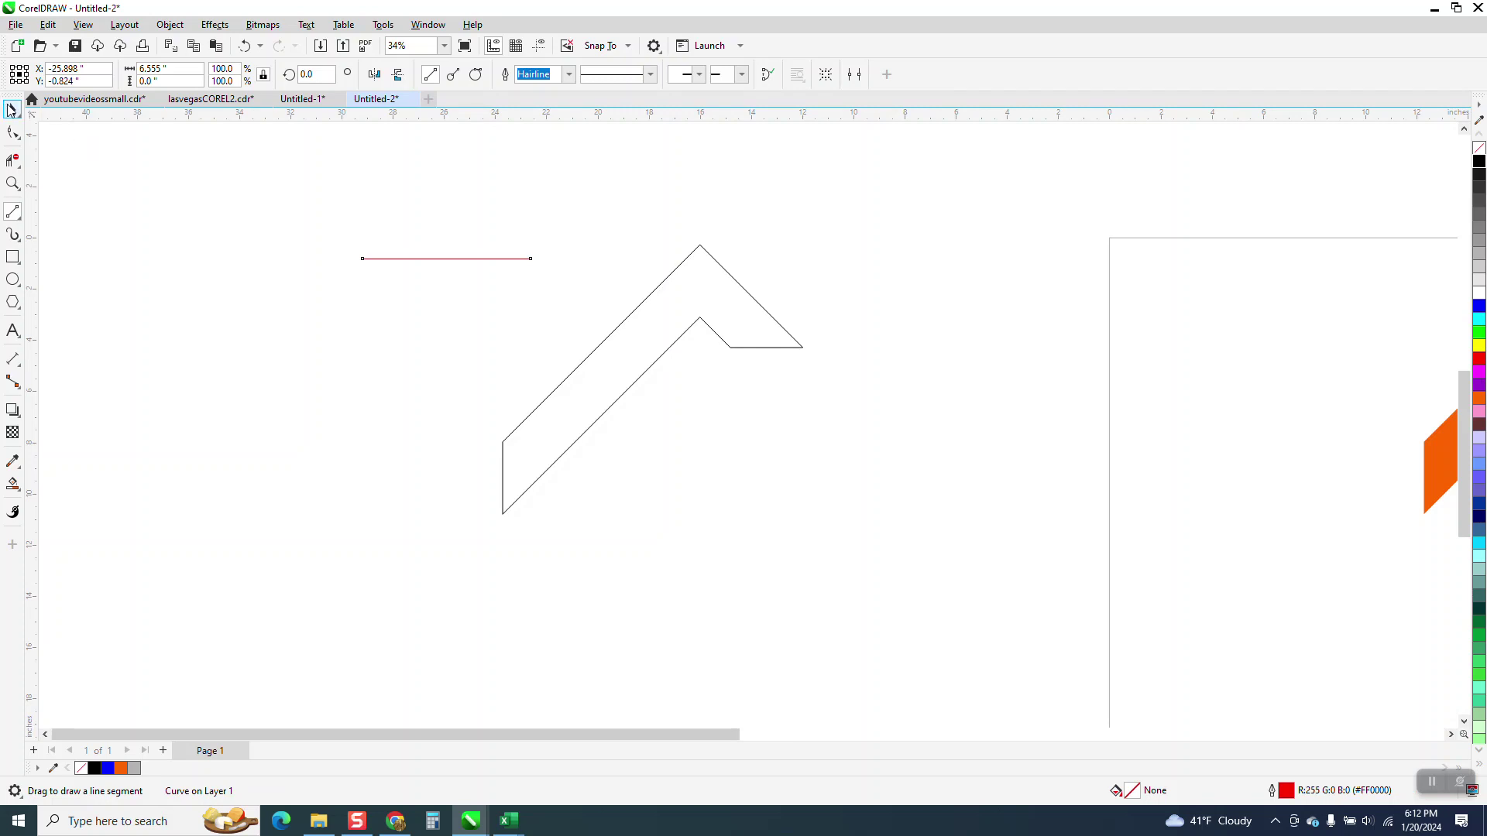
- Move the red line onto the short horizontal end edge of the outlined piece
click(11, 110)
drag(456, 258, 767, 347)
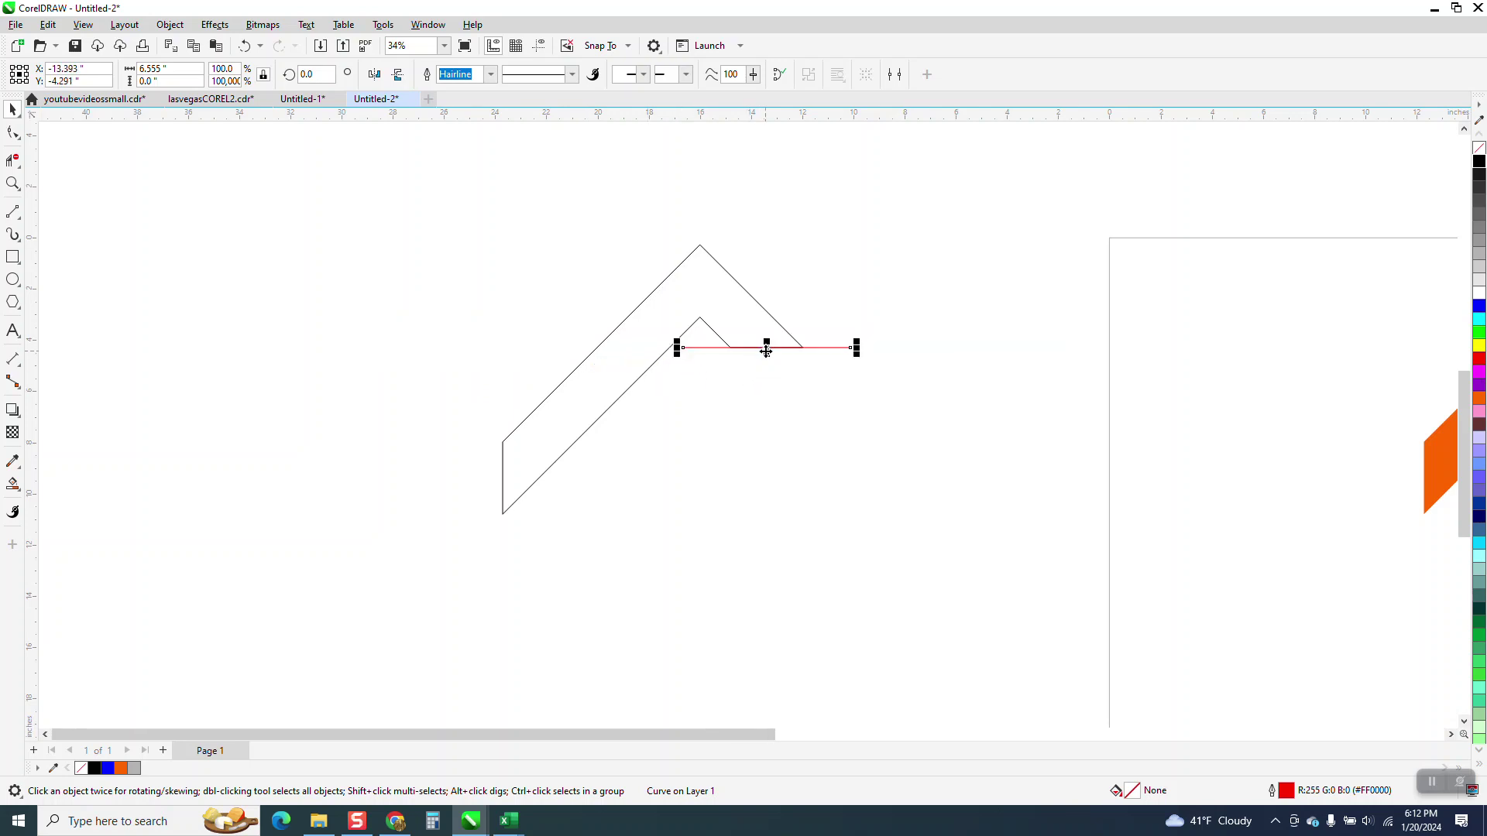
click(773, 222)
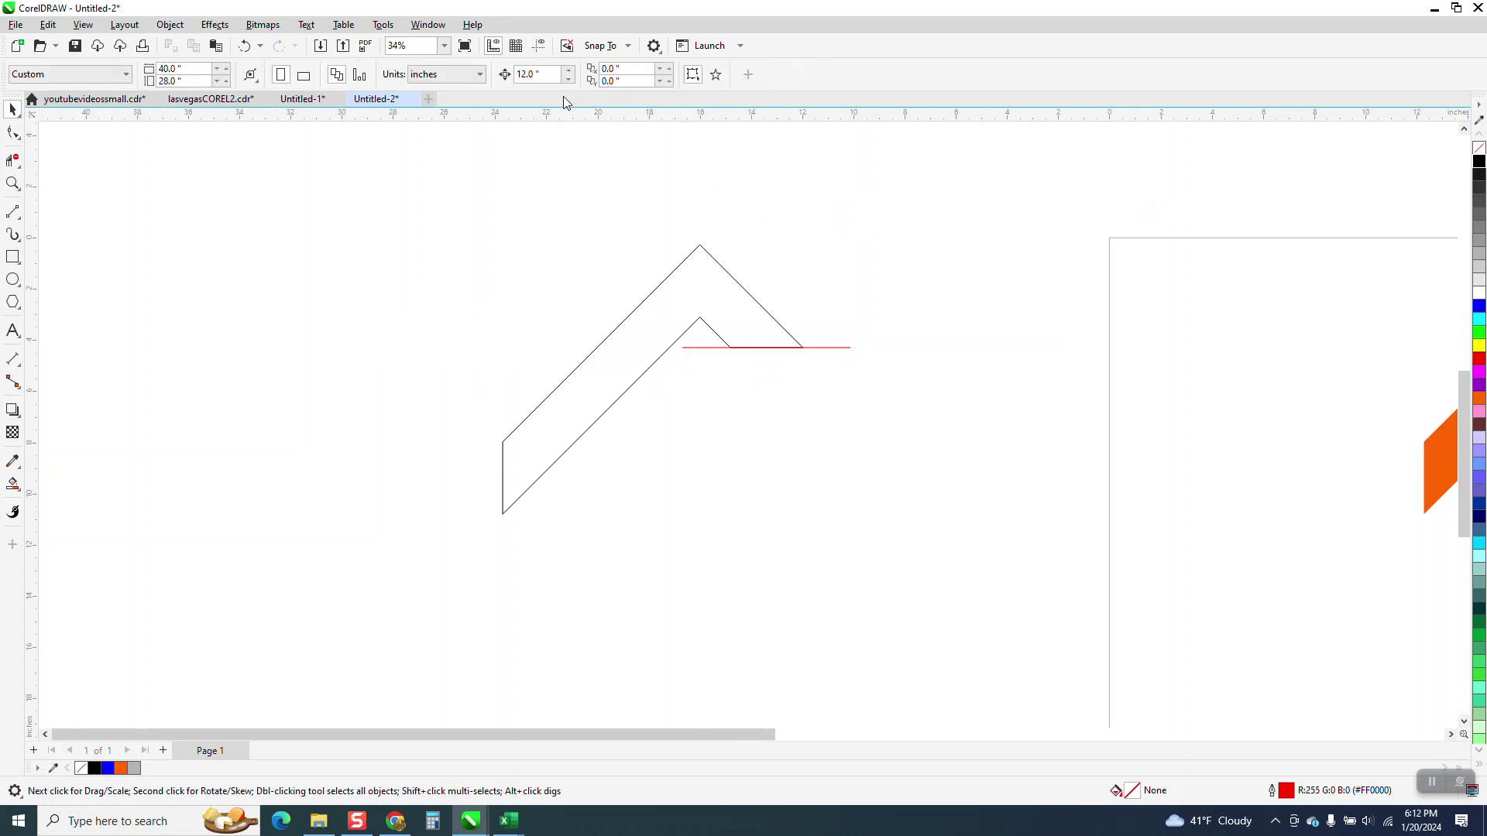
- Set the nudge distance to 0.5 inches and nudge the red line up once
double_click(550, 75)
text(0.5)
key(Return)
click(813, 349)
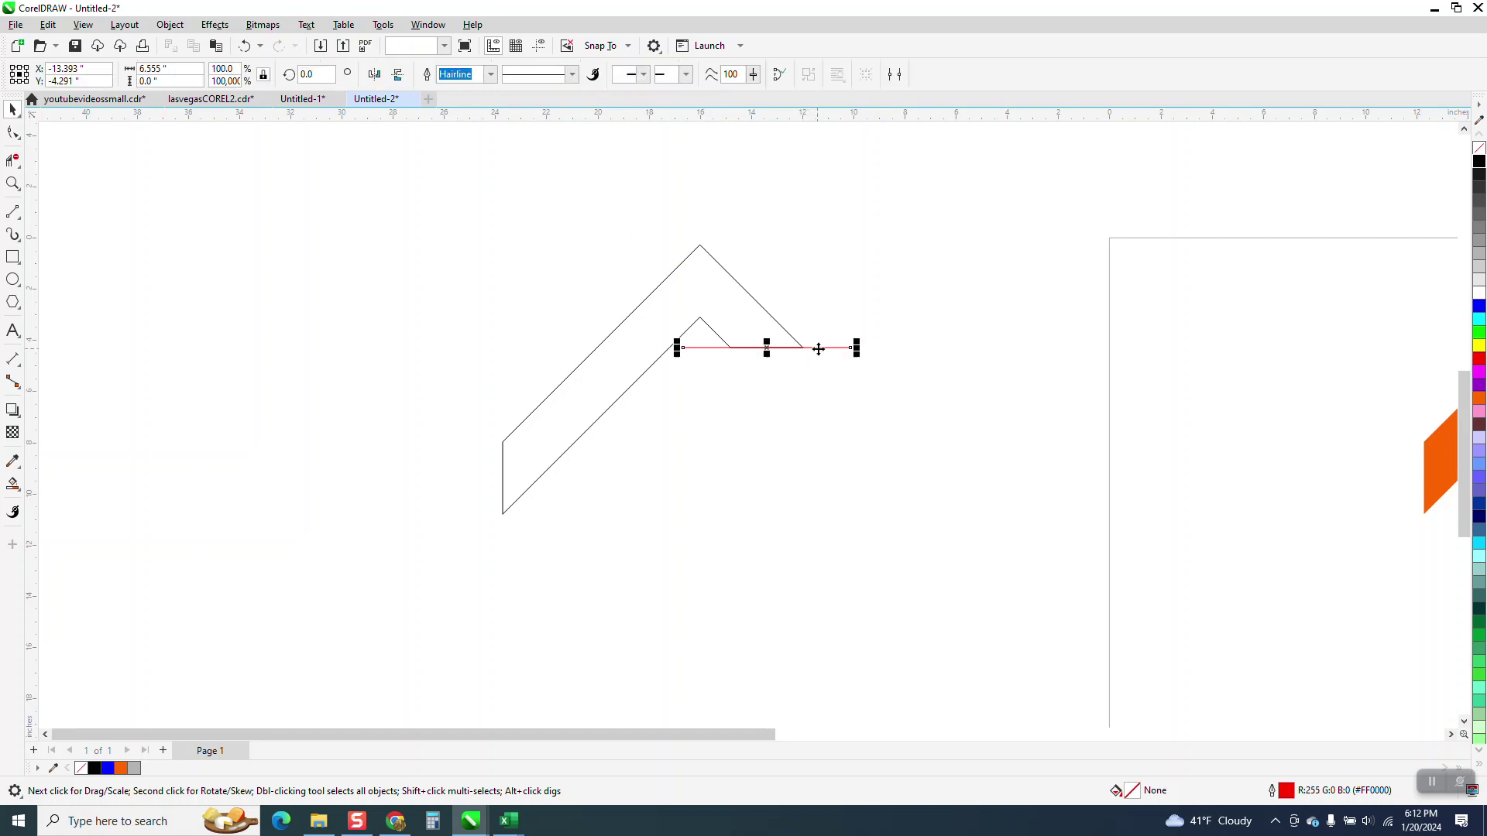
key(Up)
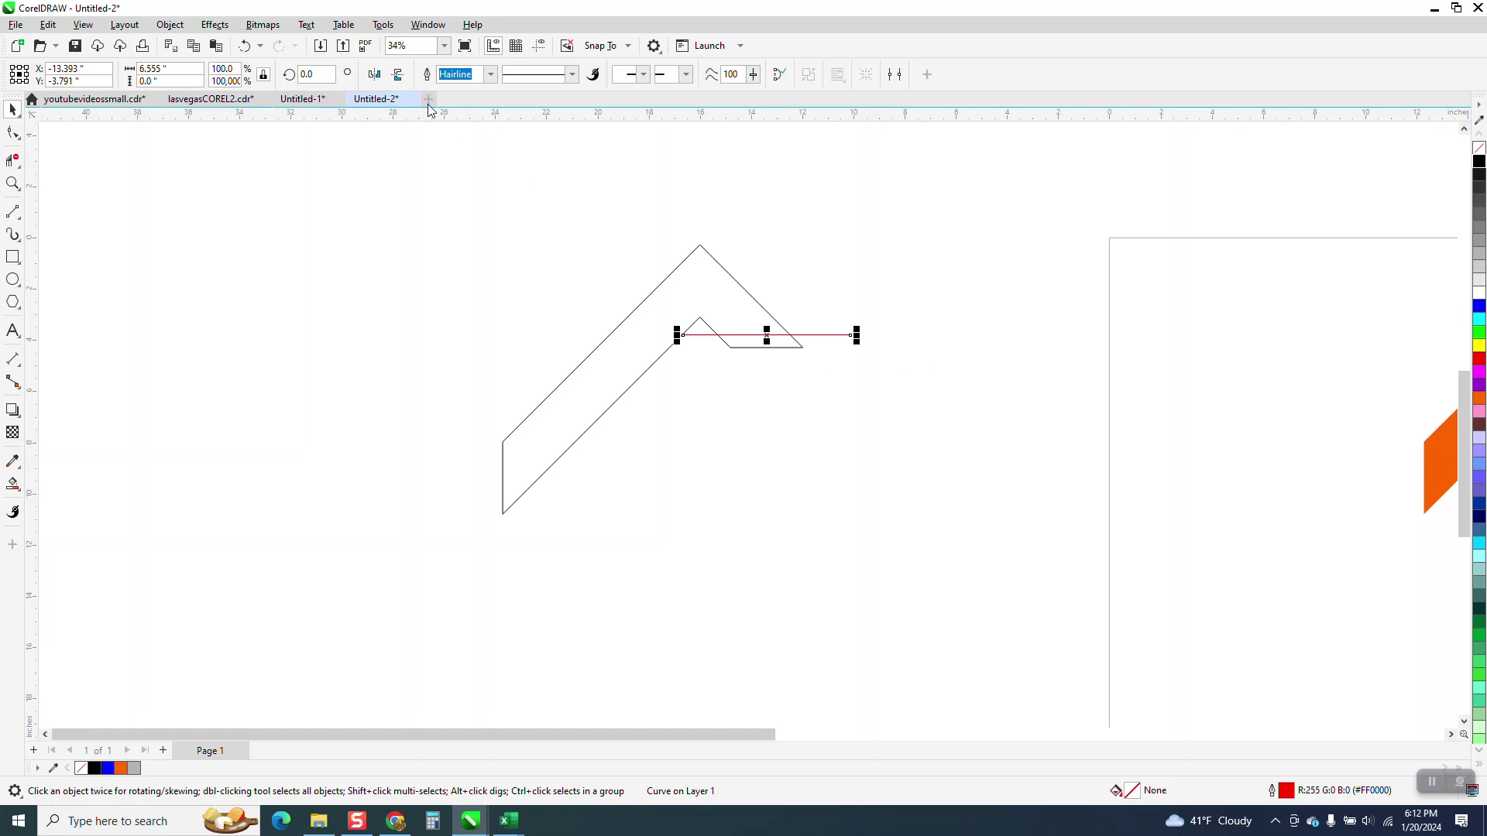
- Try to rotate the red line 90 degrees
double_click(302, 75)
text(90)
key(Return)
click(244, 46)
key(Return)
click(244, 46)
- Place a copy of the red line about 5.3 inches below the original
drag(767, 332, 774, 467)
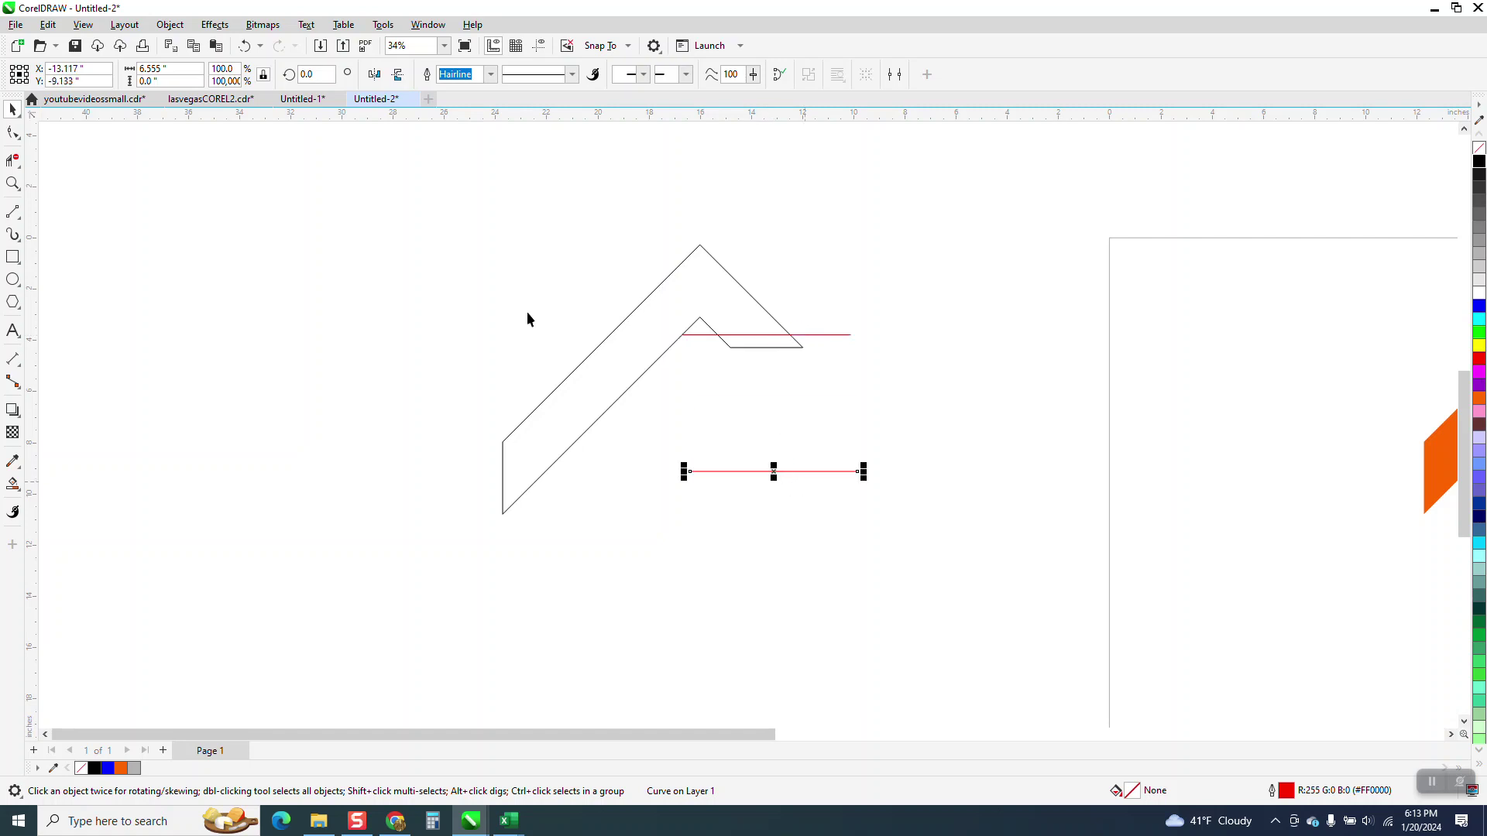
- Try to rotate the lower copy of the red line 90 degrees
click(295, 75)
text(90)
key(Return)
click(252, 49)
- Delete the lower red line copy and draw a vertical line about 8.5 inches tall, placing it on the band outline's vertical end edge
click(775, 471)
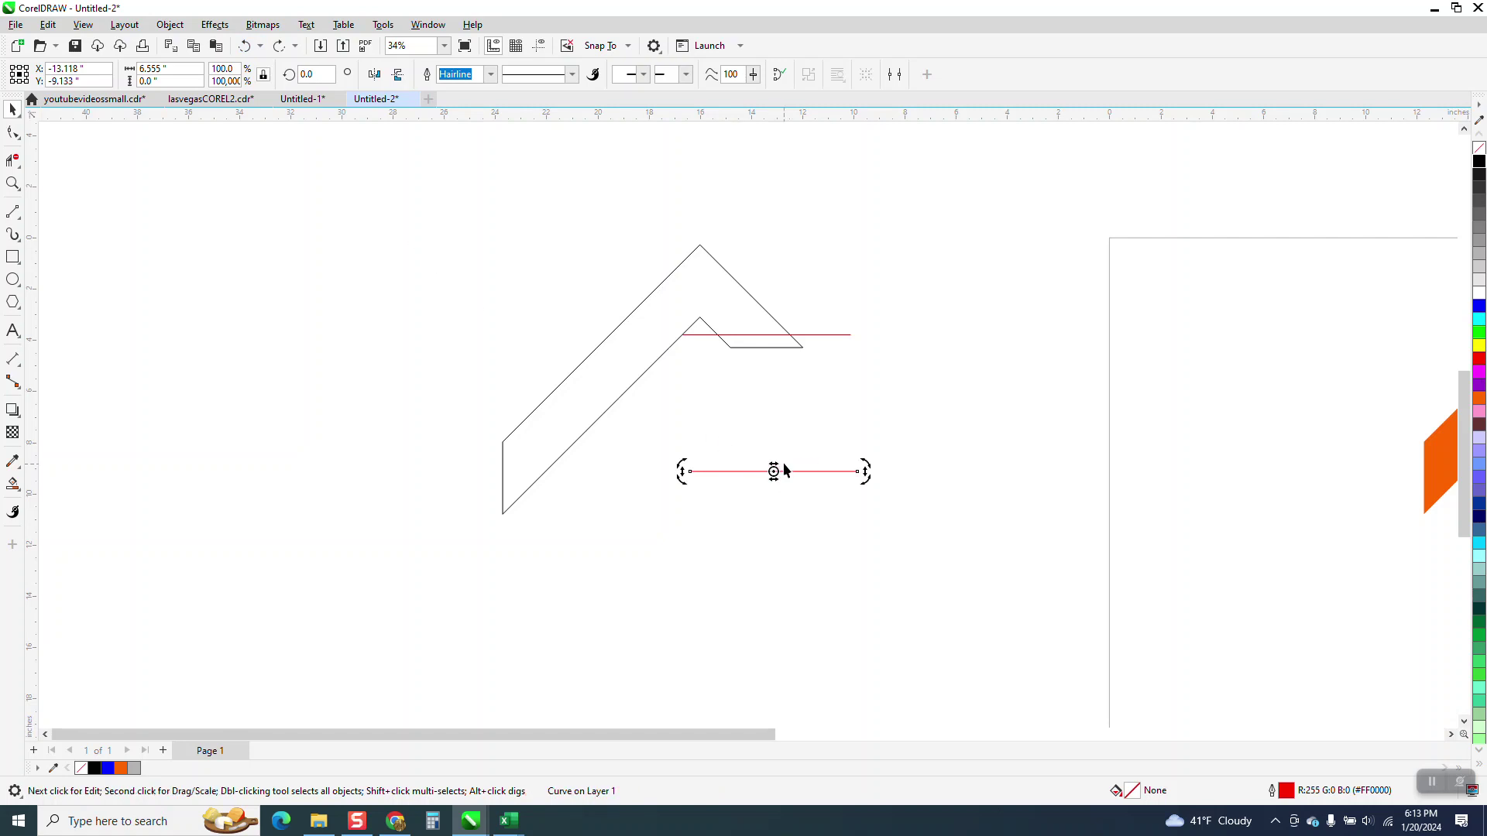
key(Delete)
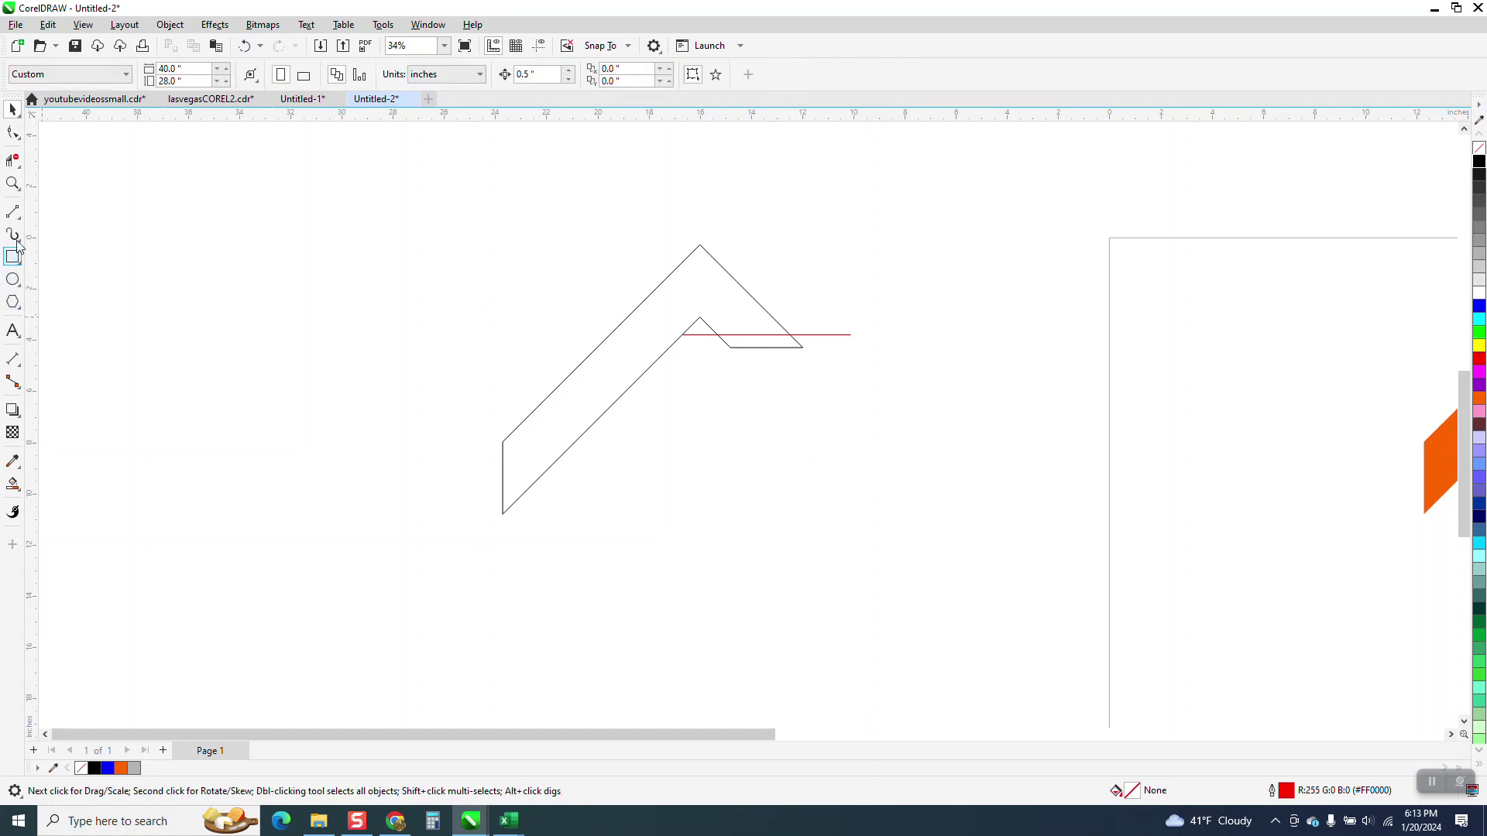
click(22, 215)
drag(437, 276, 437, 498)
click(13, 109)
drag(432, 391, 503, 478)
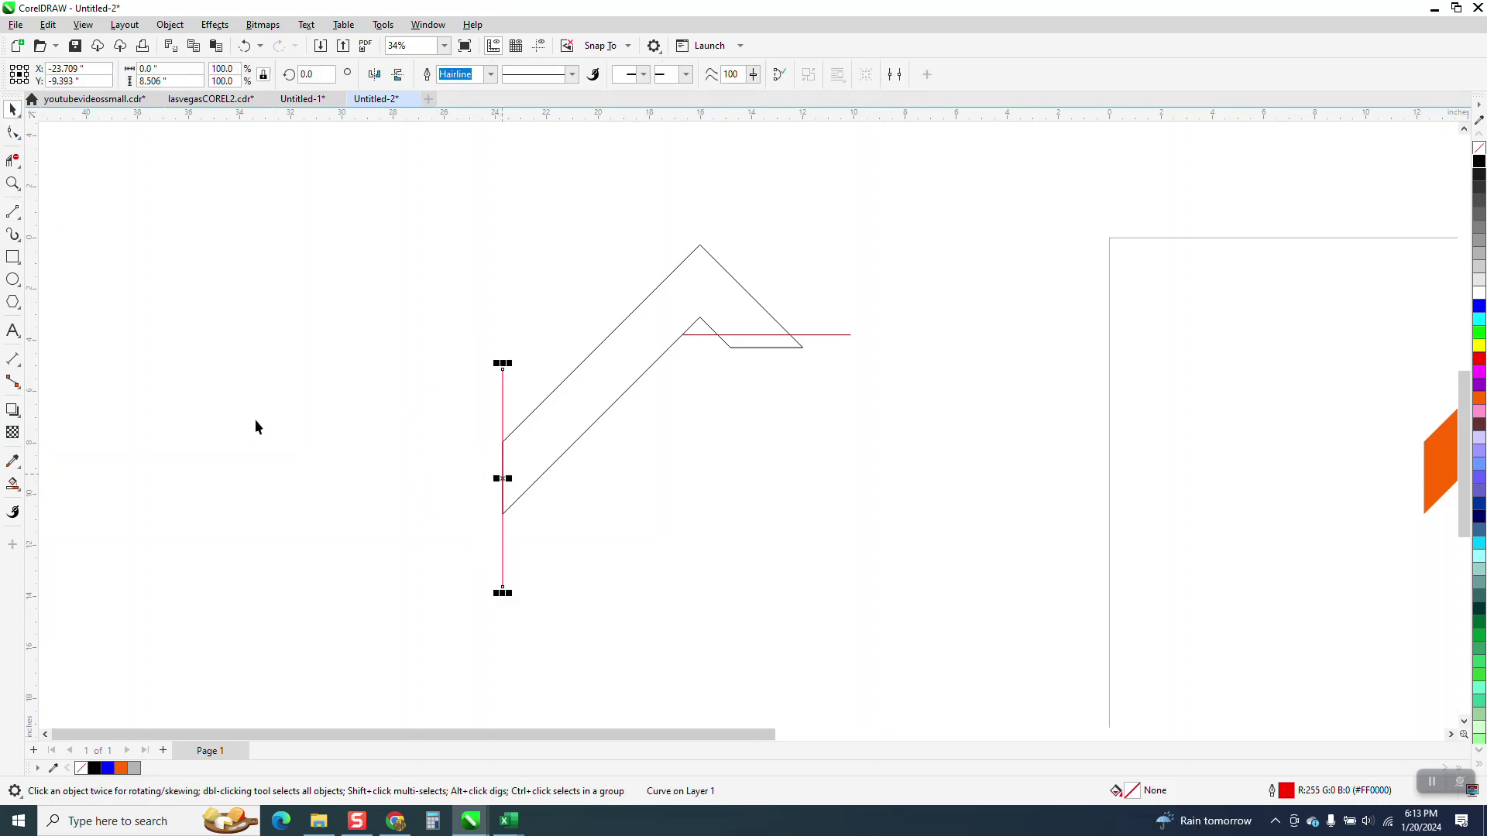
- Nudge the vertical line 0.5 inches to the right, into the band outline
click(627, 48)
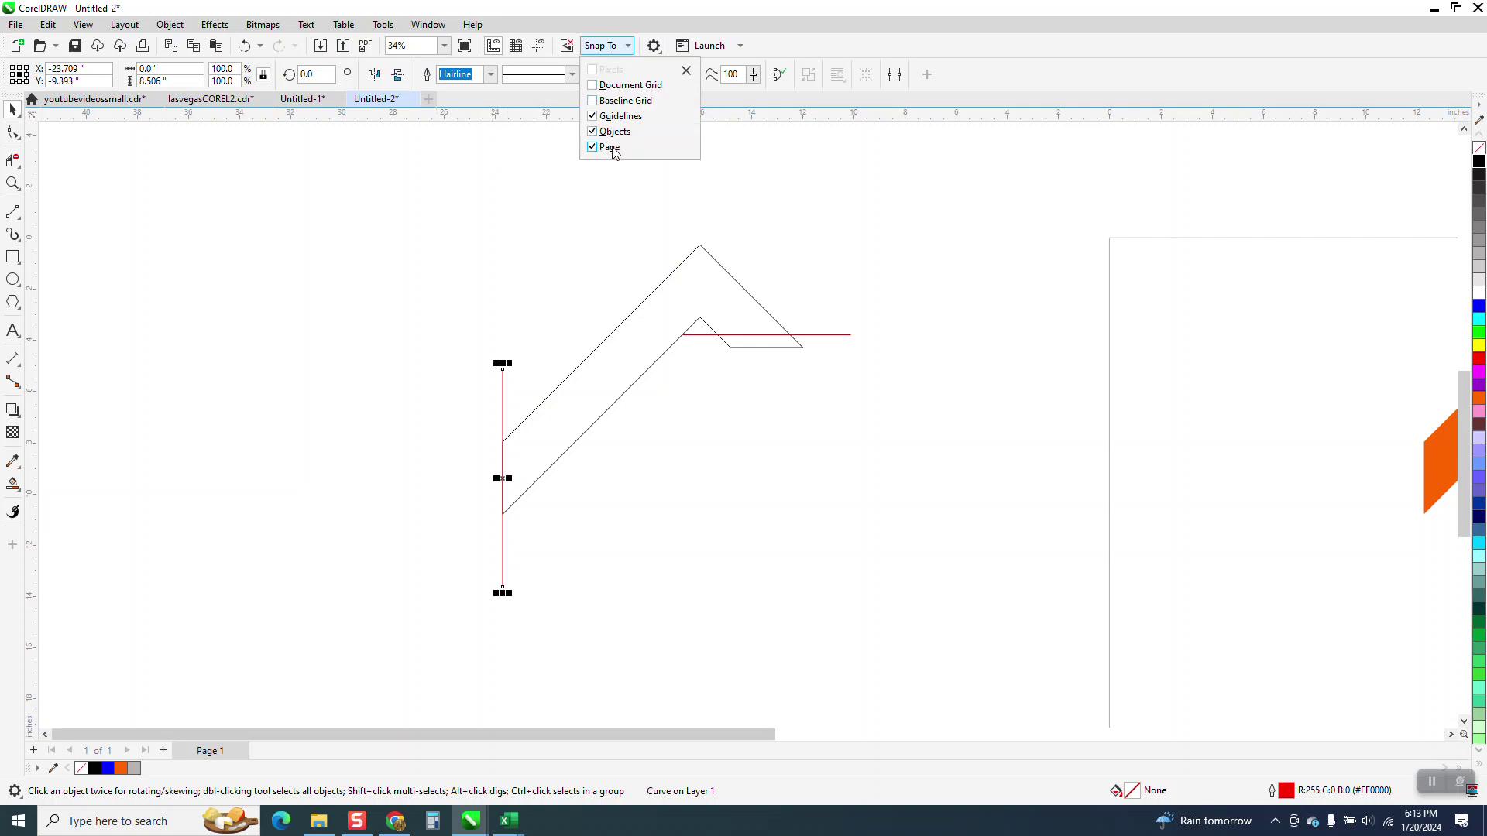
click(15, 112)
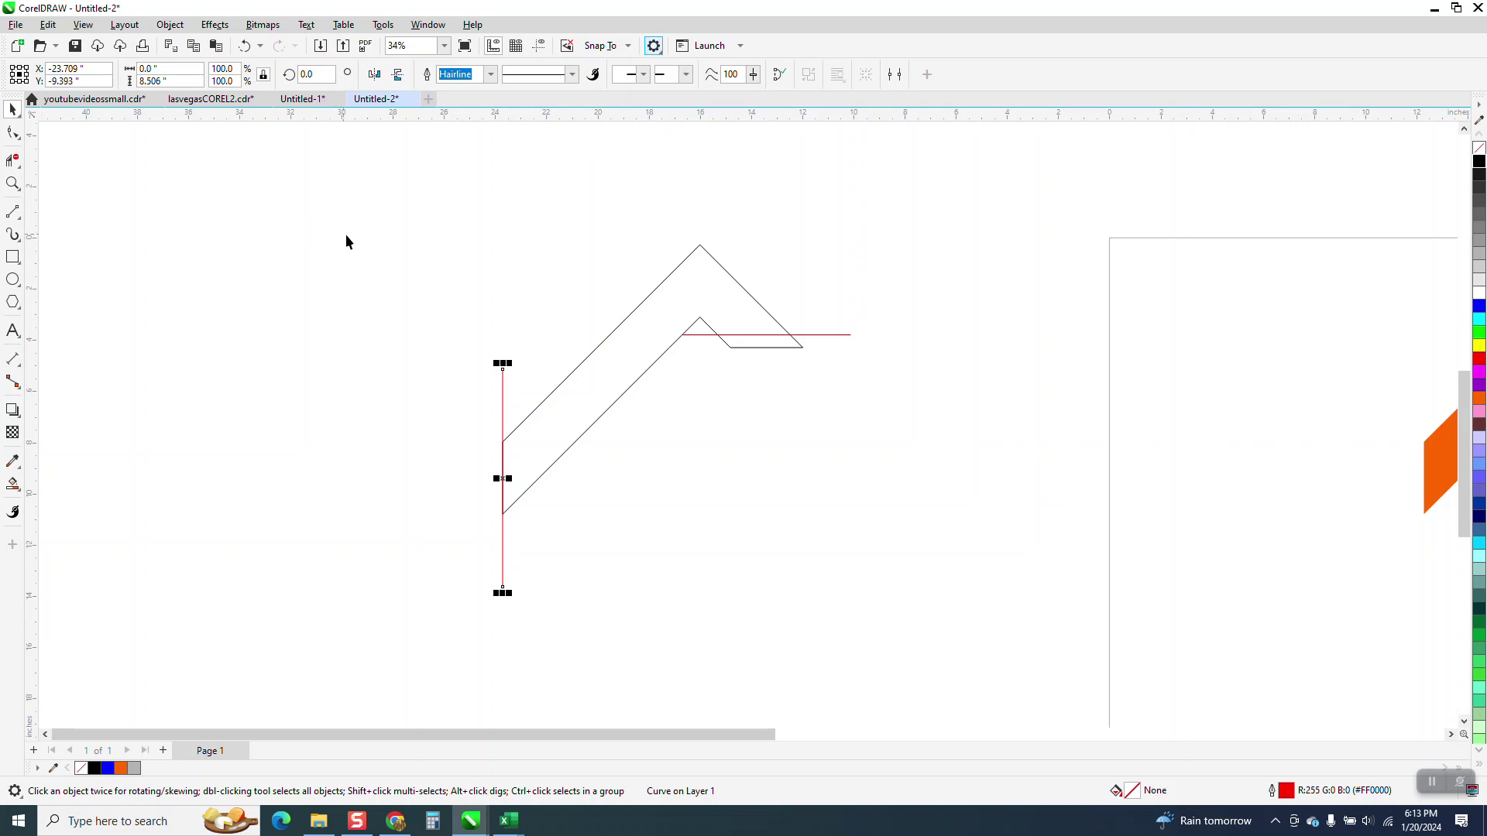
click(488, 337)
click(504, 376)
key(Right)
click(560, 142)
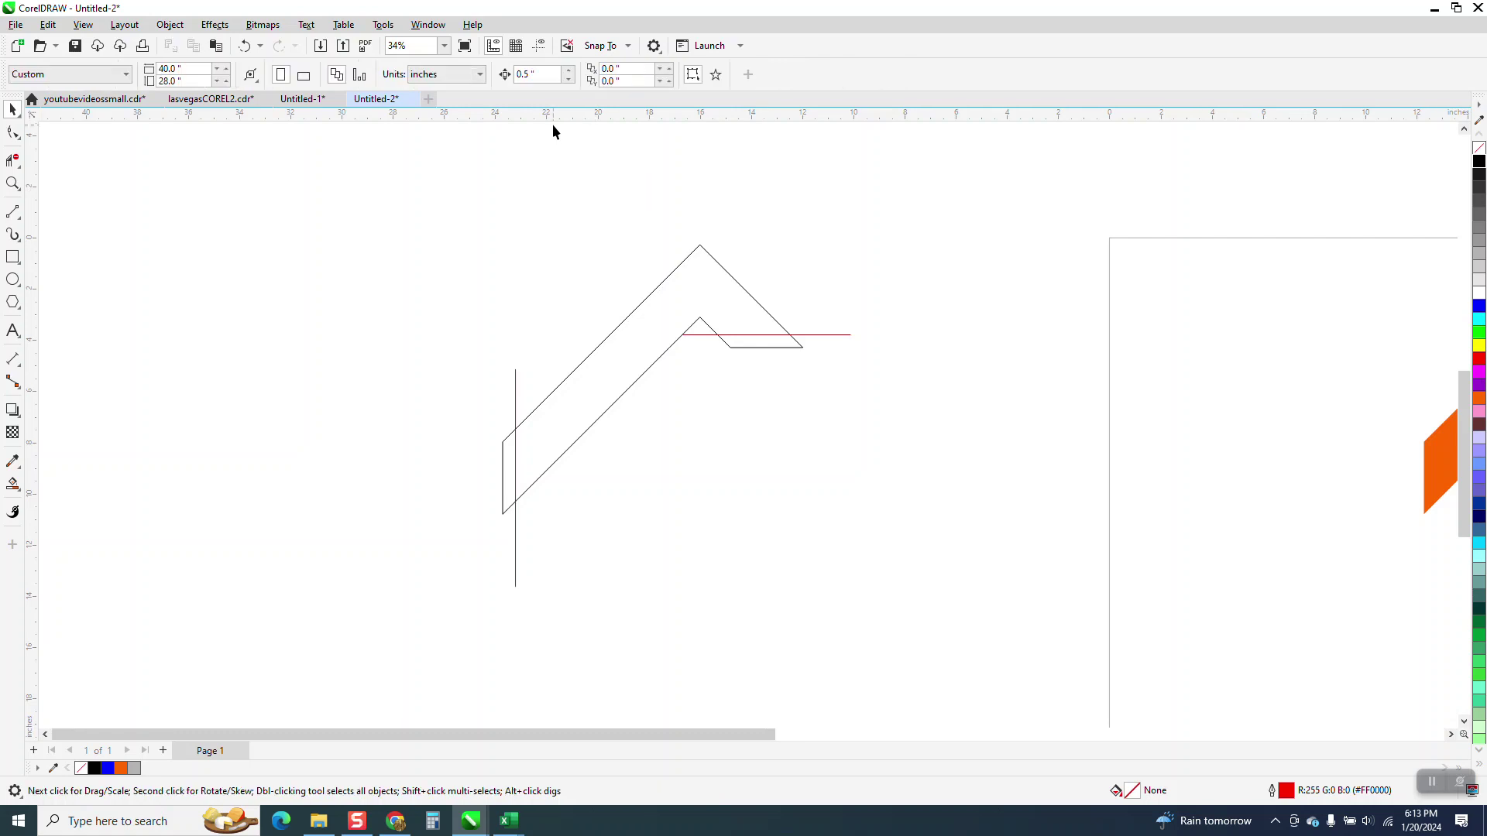
- Set the nudge distance to 12 inches, Smart Fill the band's vertical end strip with orange and nudge the new piece left once
double_click(547, 76)
text(12)
key(Return)
click(12, 484)
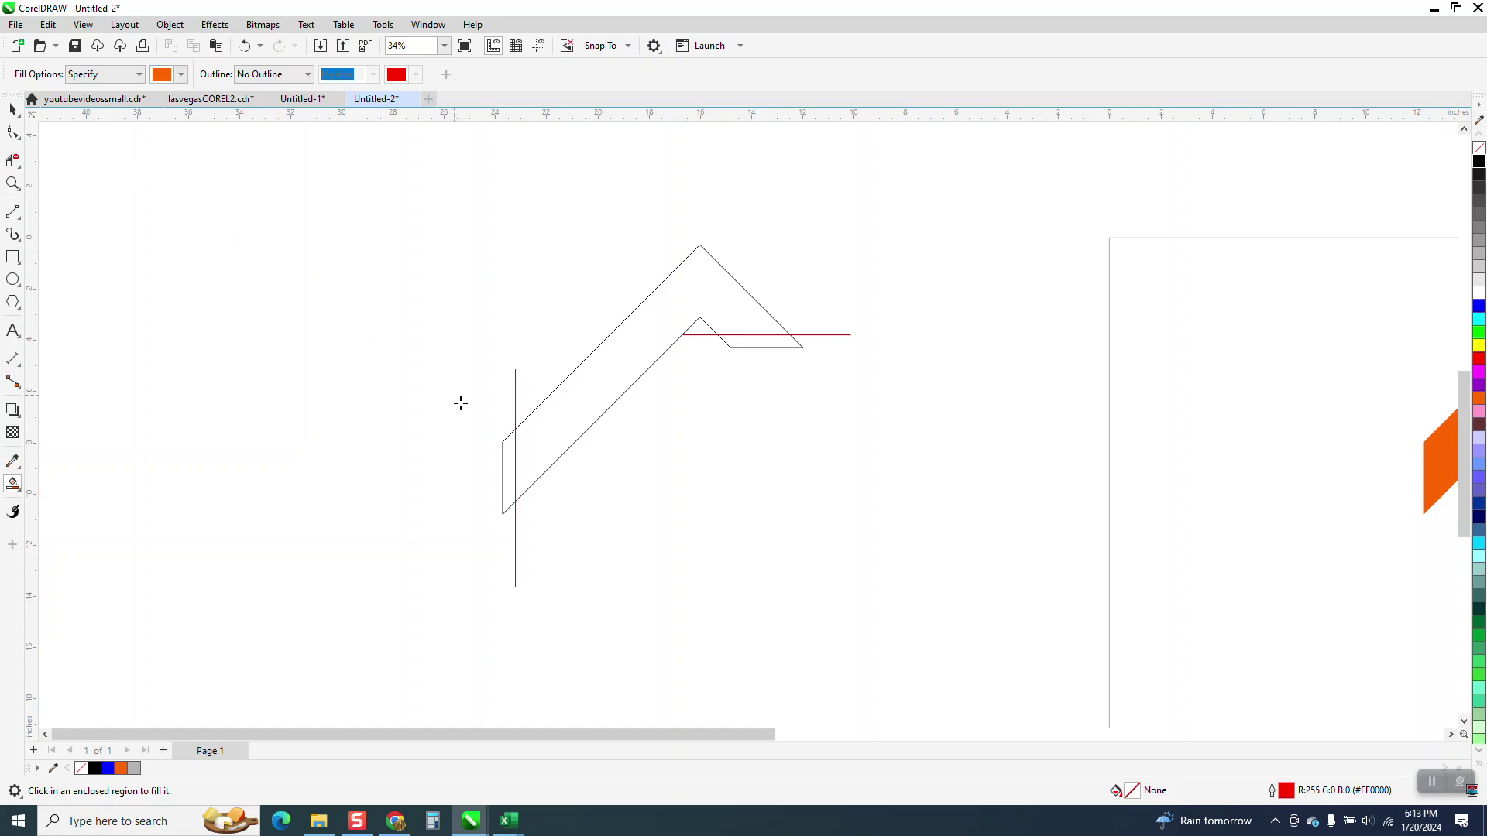
click(506, 470)
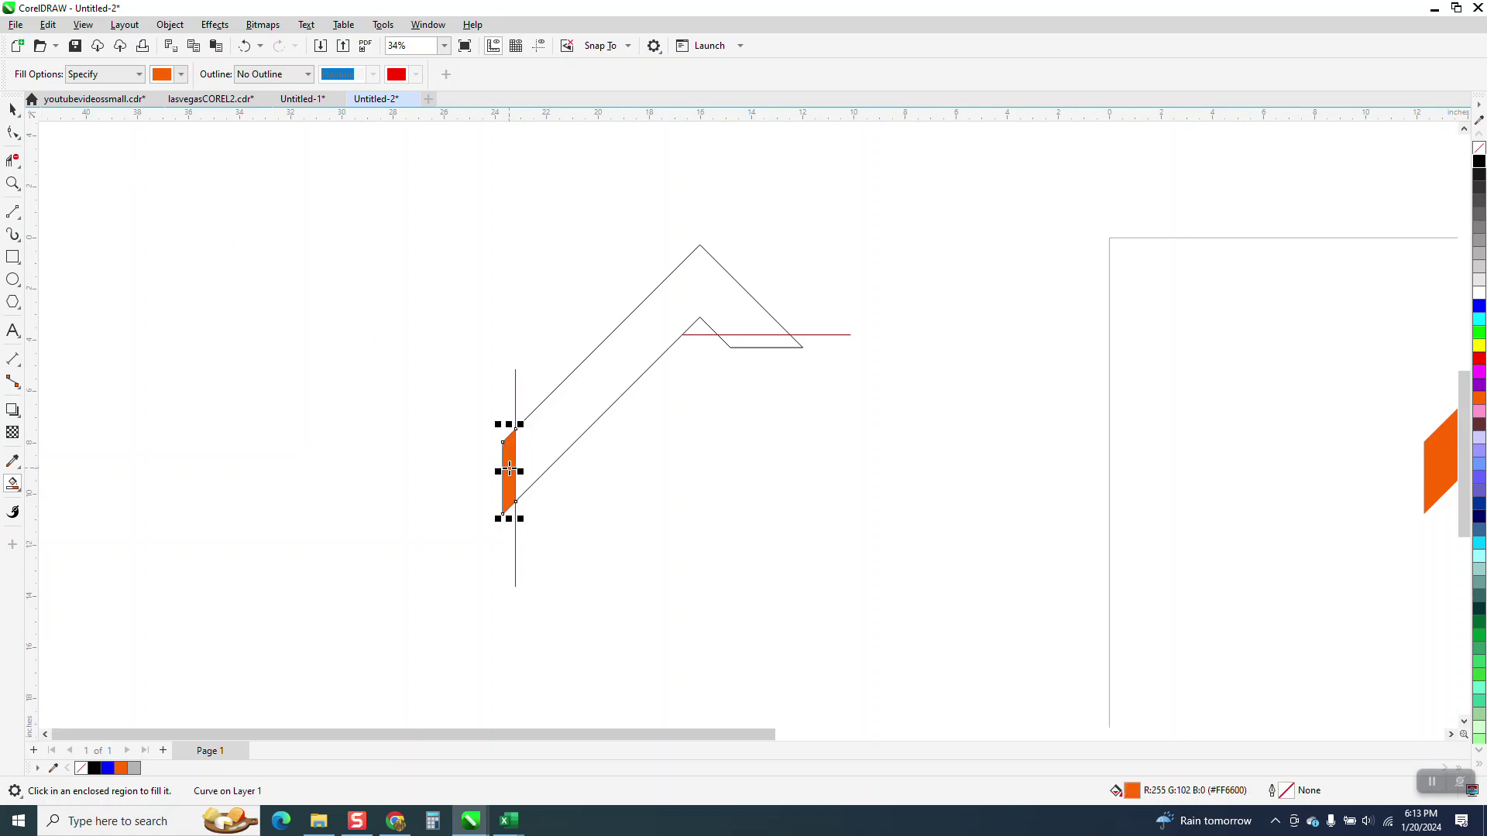
key(Left)
- Smart Fill the strip below the horizontal red line with orange and nudge the new piece 12 inches left
click(732, 348)
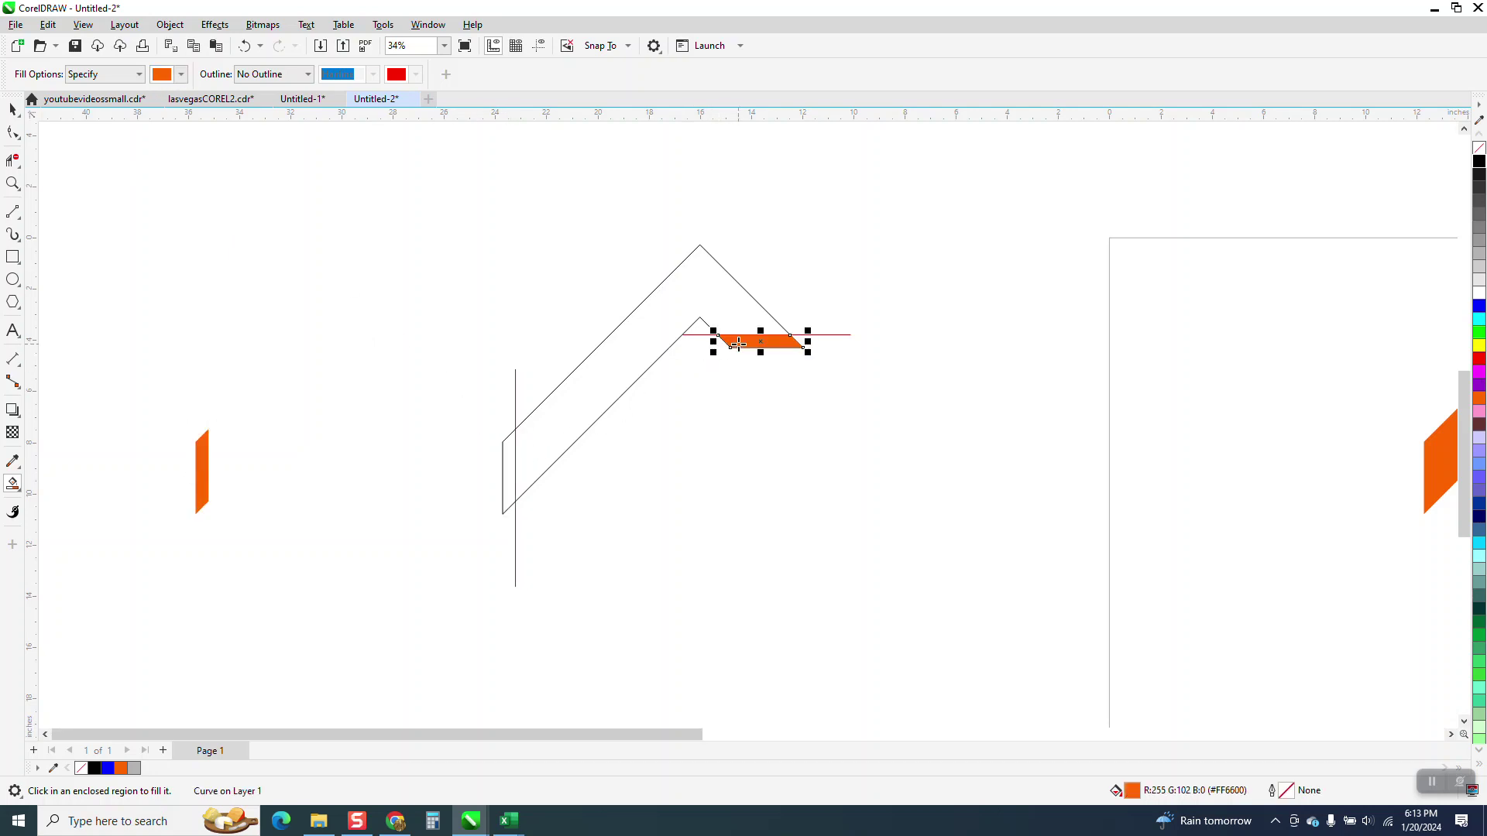
key(Left)
click(13, 109)
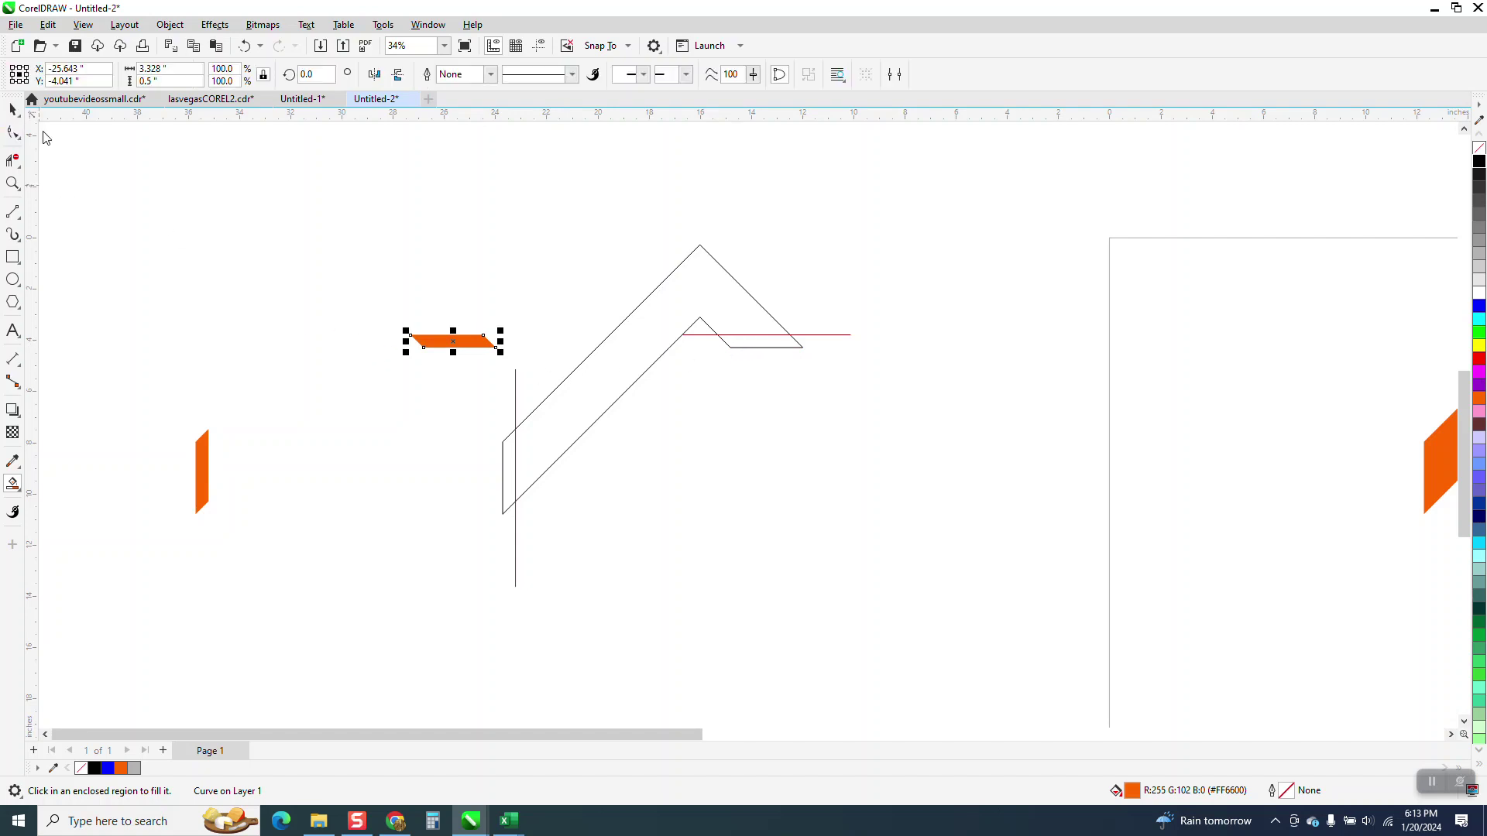
- Apply a linear fountain fill to the vertical orange strip, running from its right edge to beyond its left edge
click(12, 184)
drag(144, 310, 564, 690)
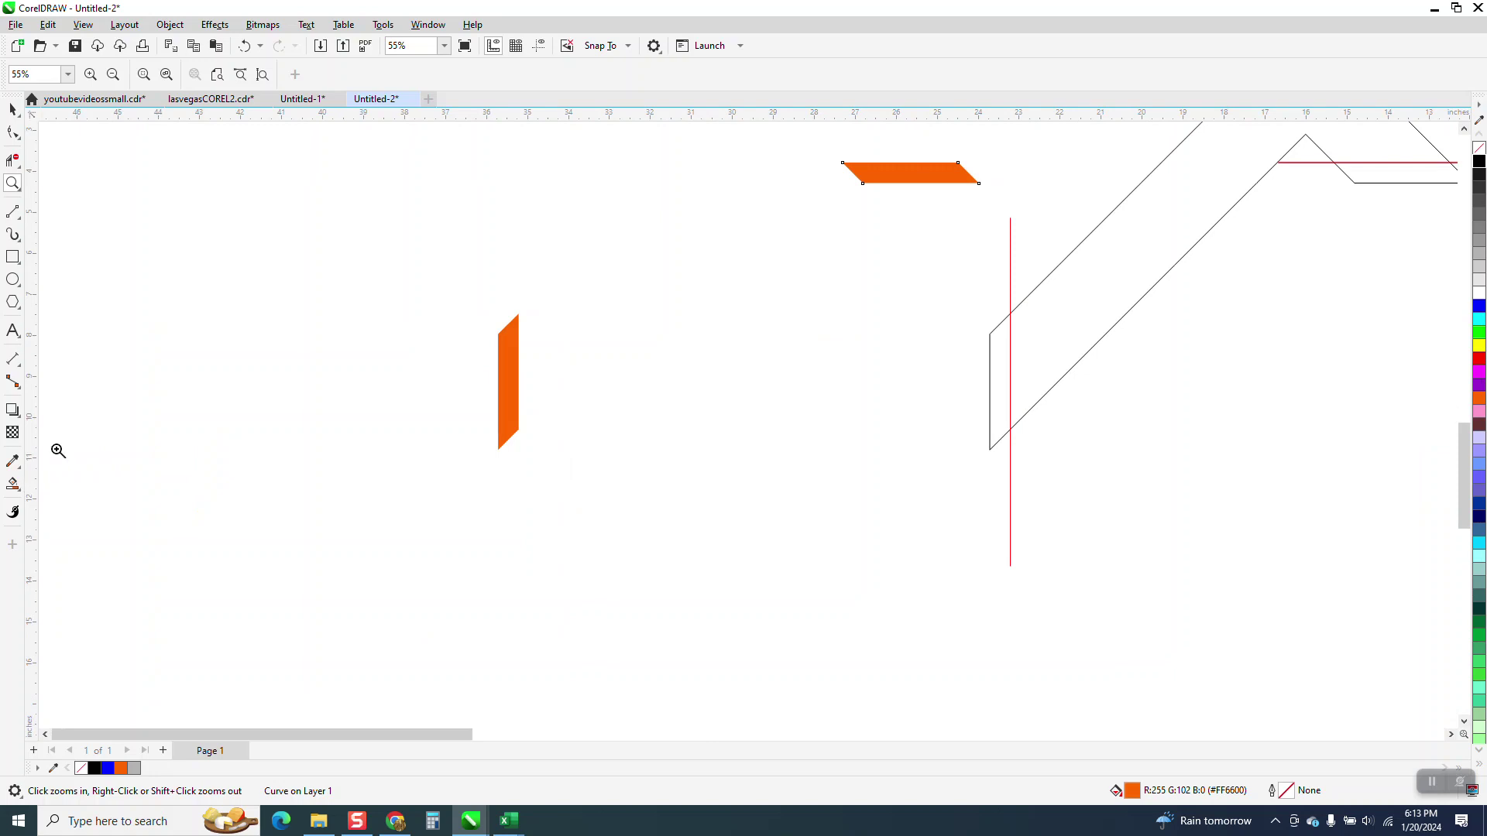
click(12, 109)
click(518, 379)
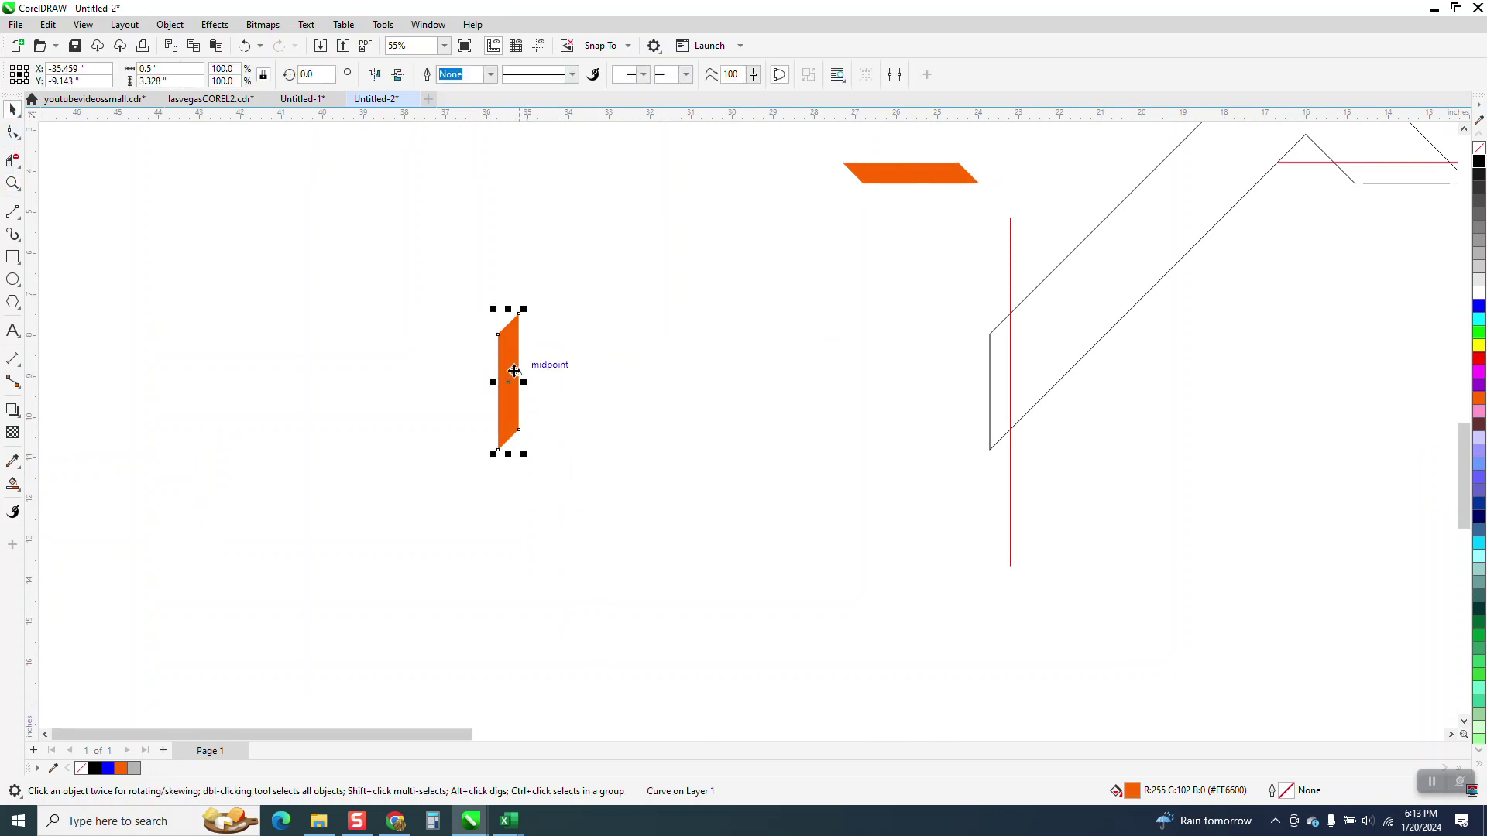
click(22, 495)
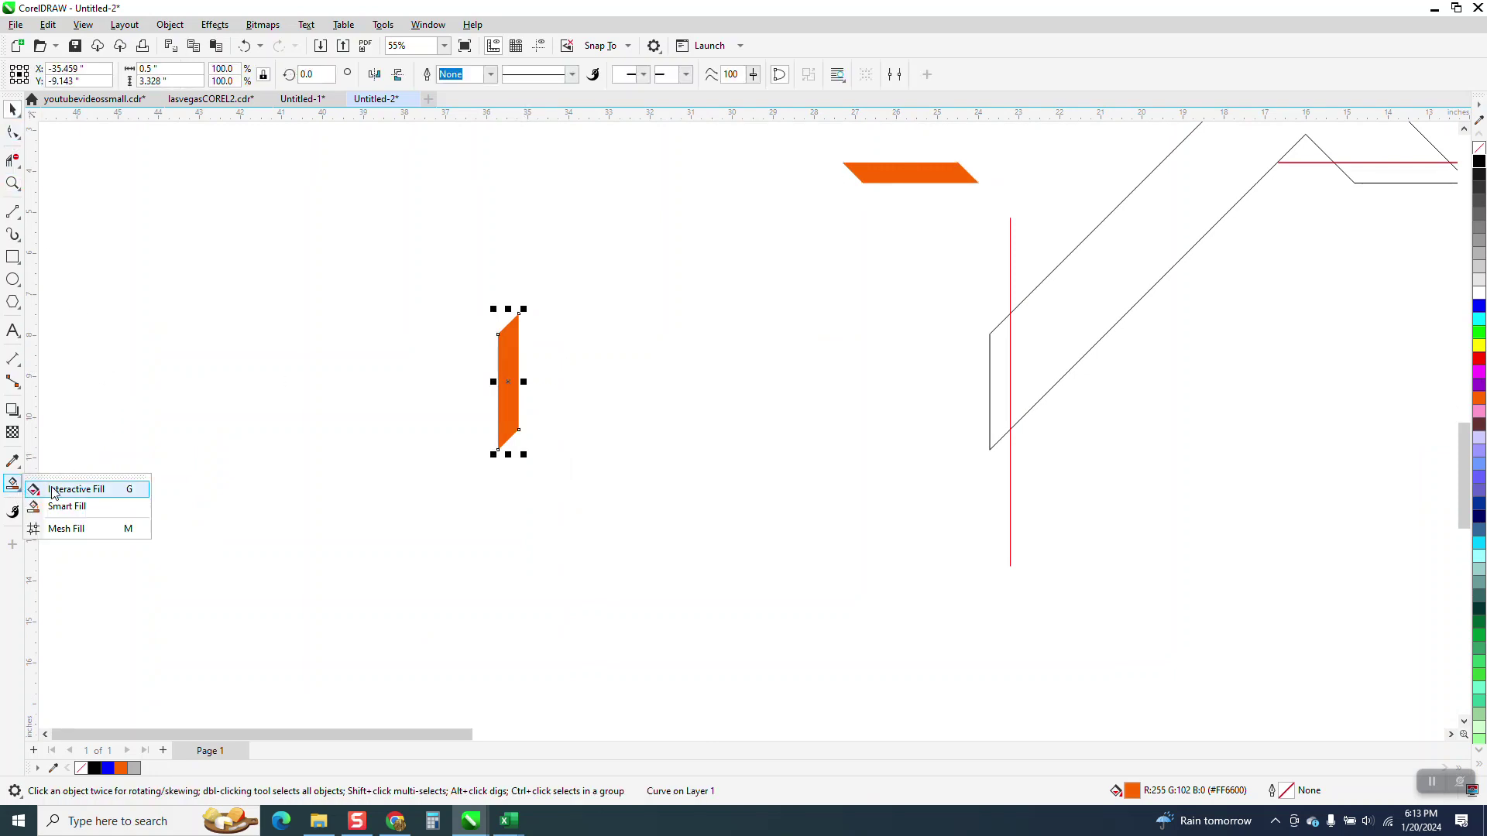
click(62, 485)
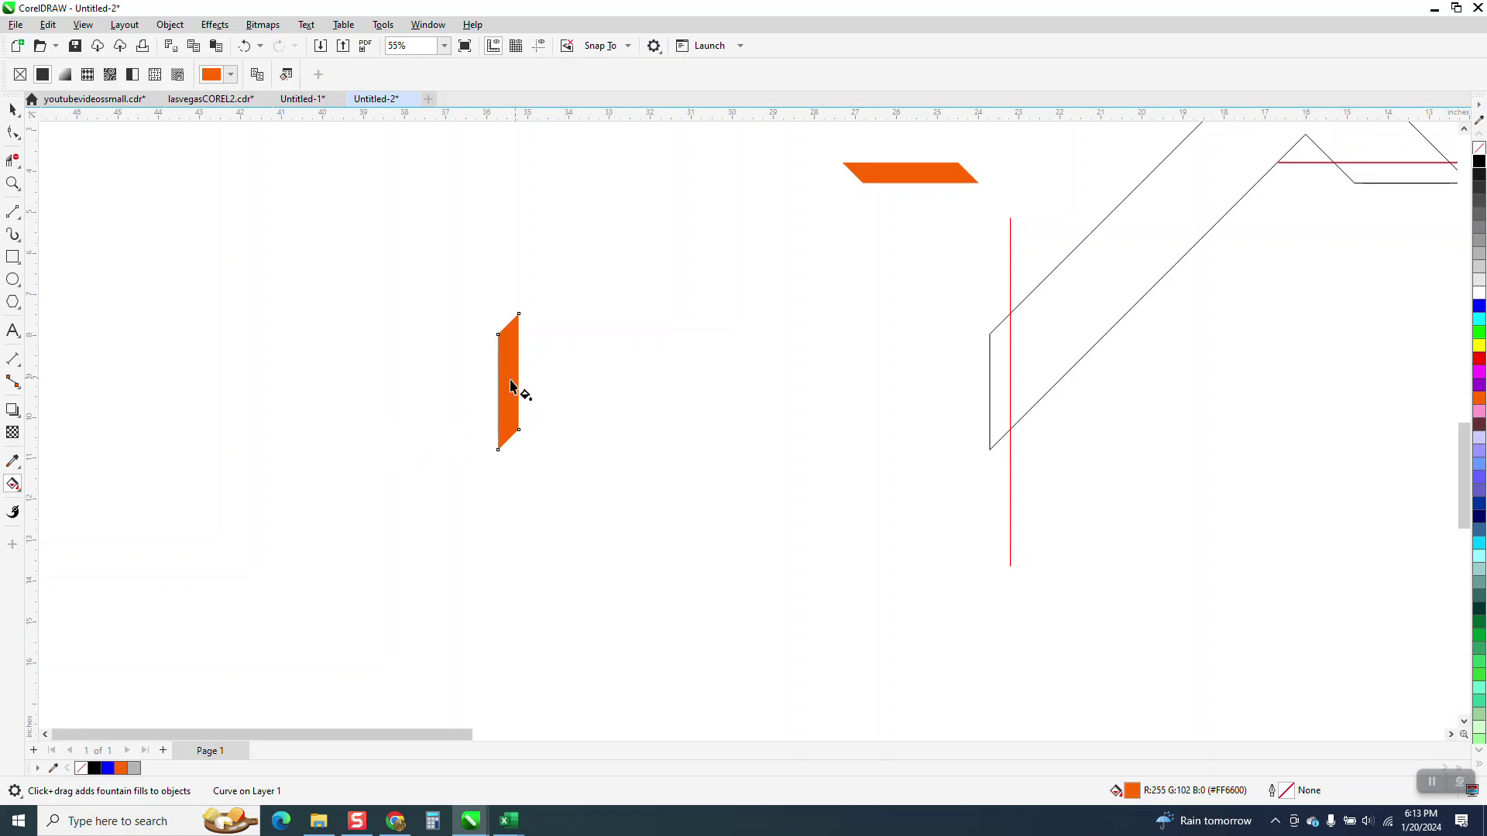
drag(519, 378, 453, 391)
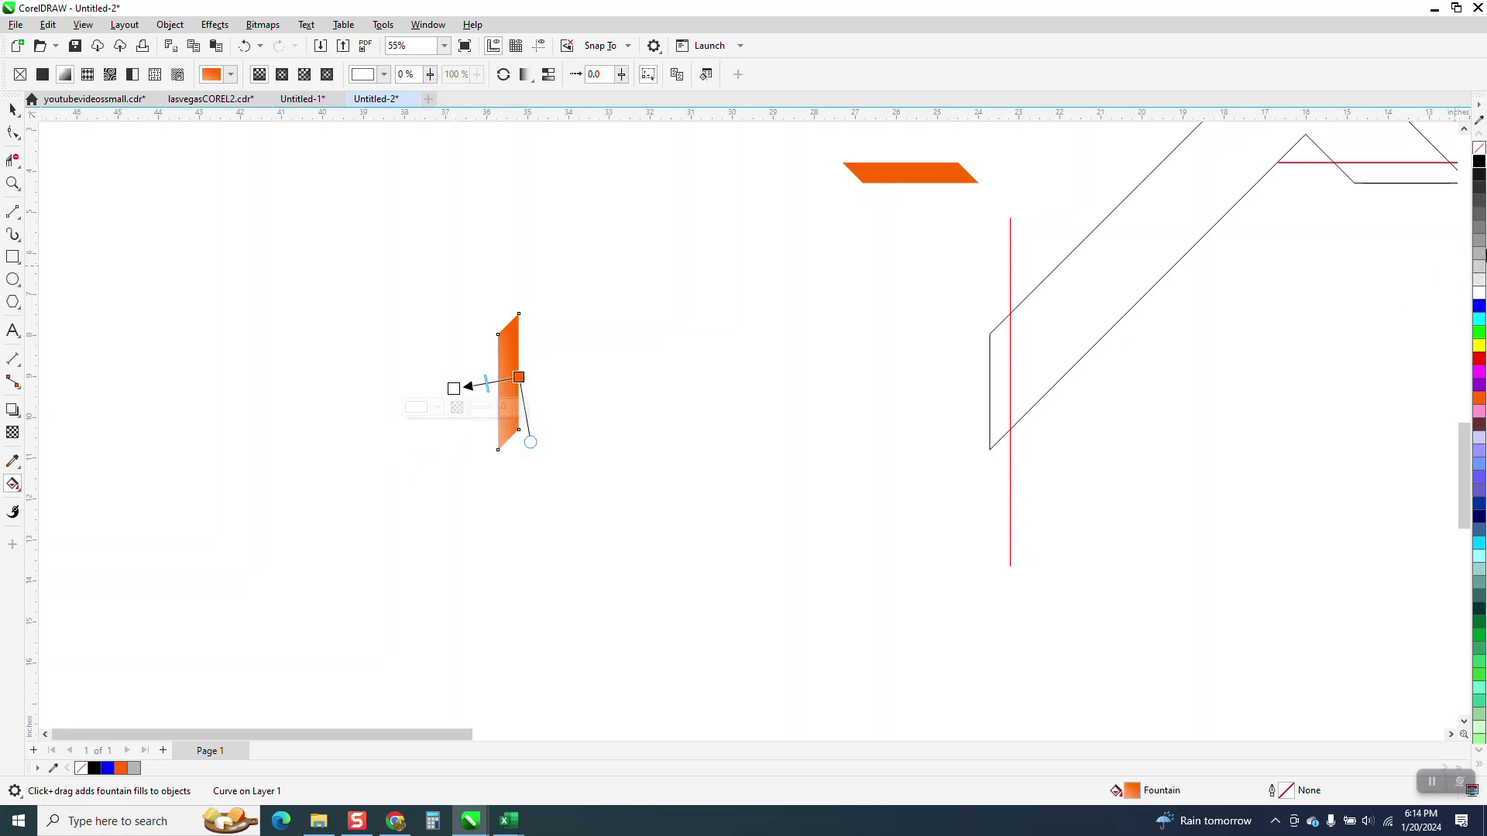
- Set the end colour of the vertical strip's fountain fill to black and adjust its handles so the gradient runs nearly horizontally
drag(1481, 182, 447, 391)
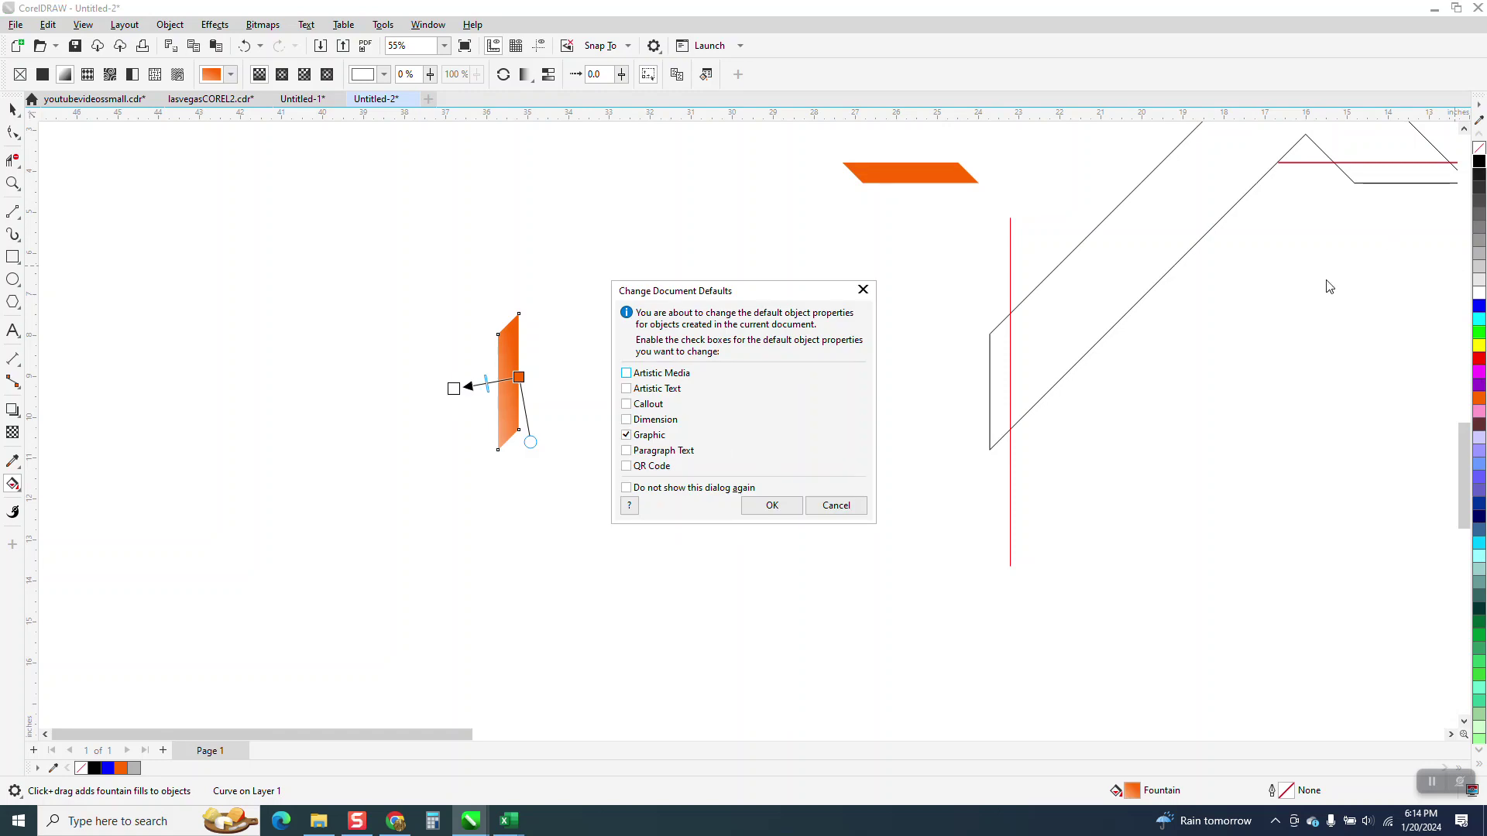
click(822, 505)
drag(1480, 162, 455, 388)
drag(527, 444, 521, 460)
drag(457, 391, 455, 385)
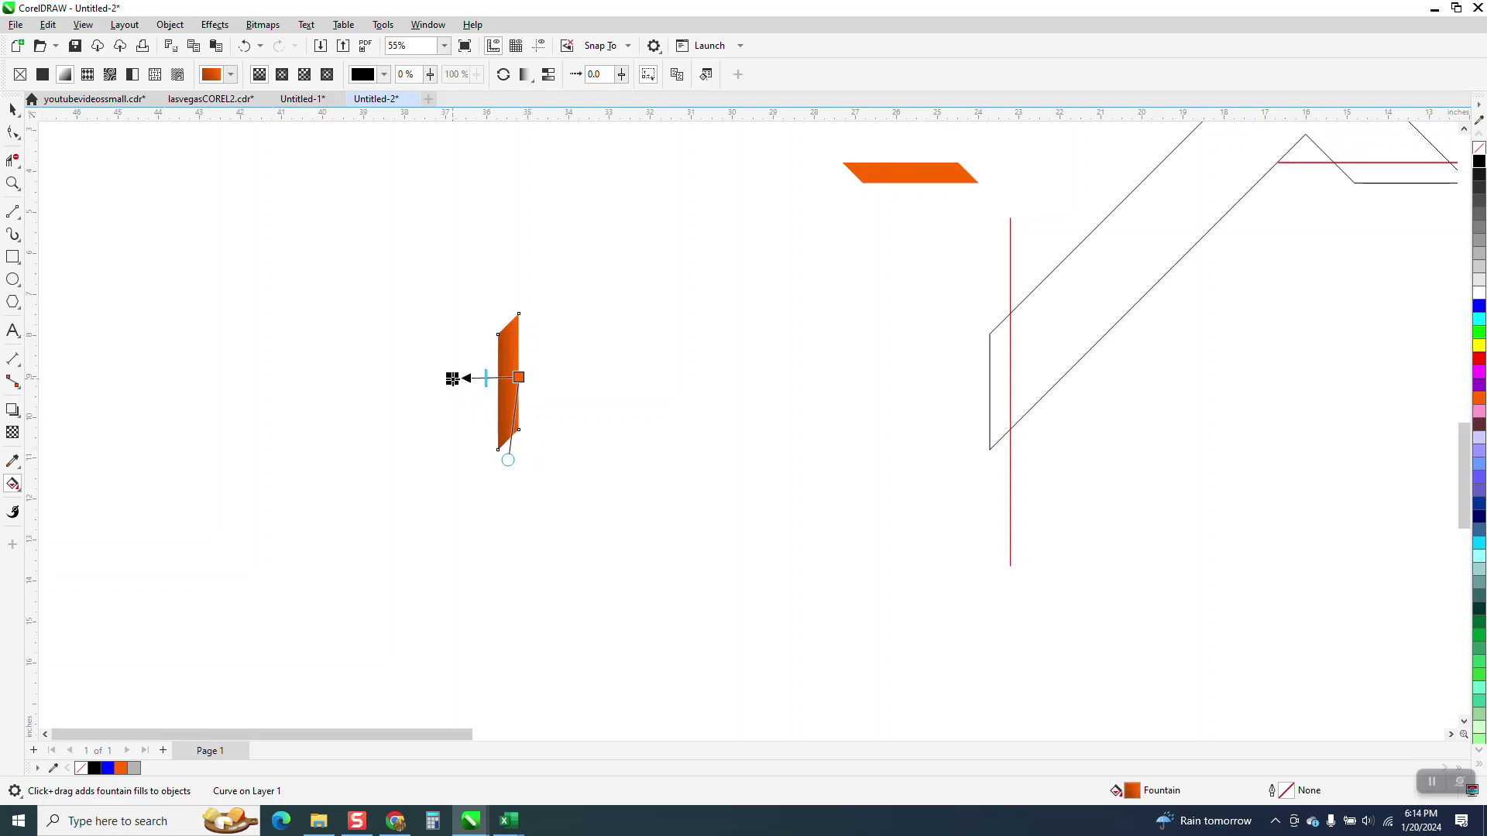
drag(517, 461, 524, 463)
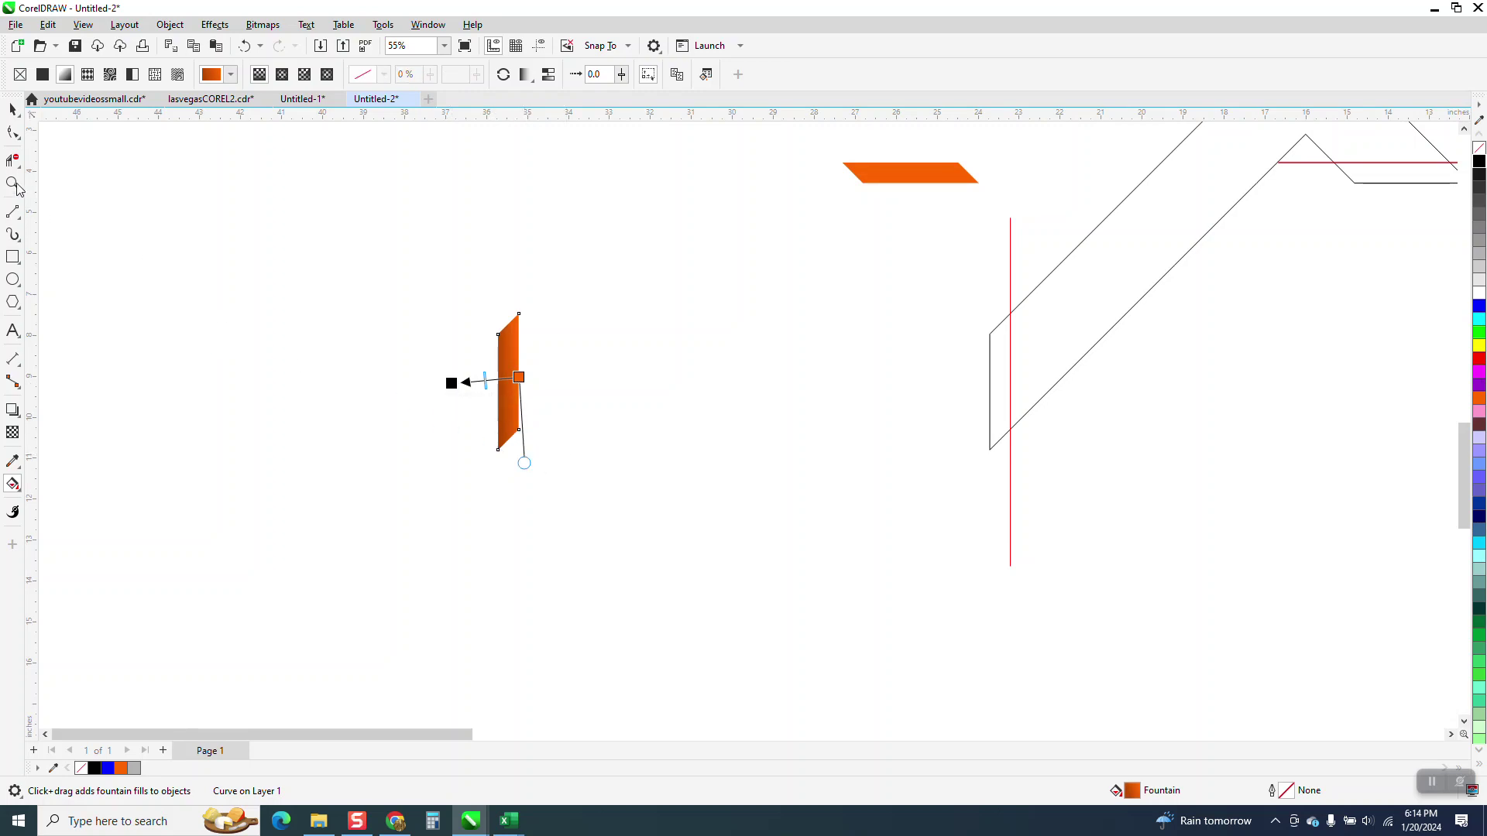
- Smart Fill the detached horizontal strip with orange
click(13, 185)
drag(467, 298, 645, 457)
click(14, 109)
scroll(326, 391, down, 4)
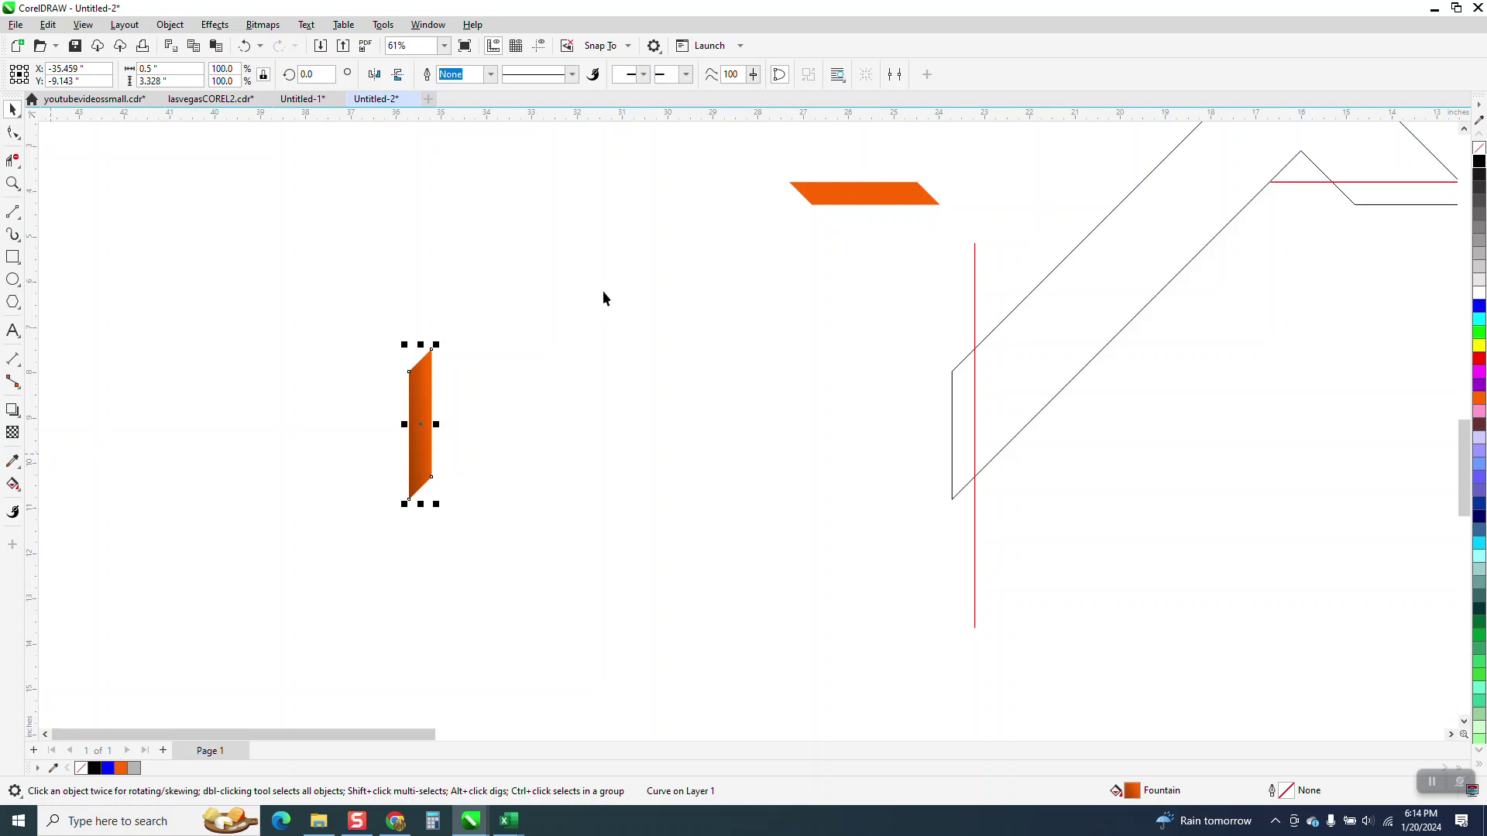
click(842, 203)
click(21, 491)
click(67, 506)
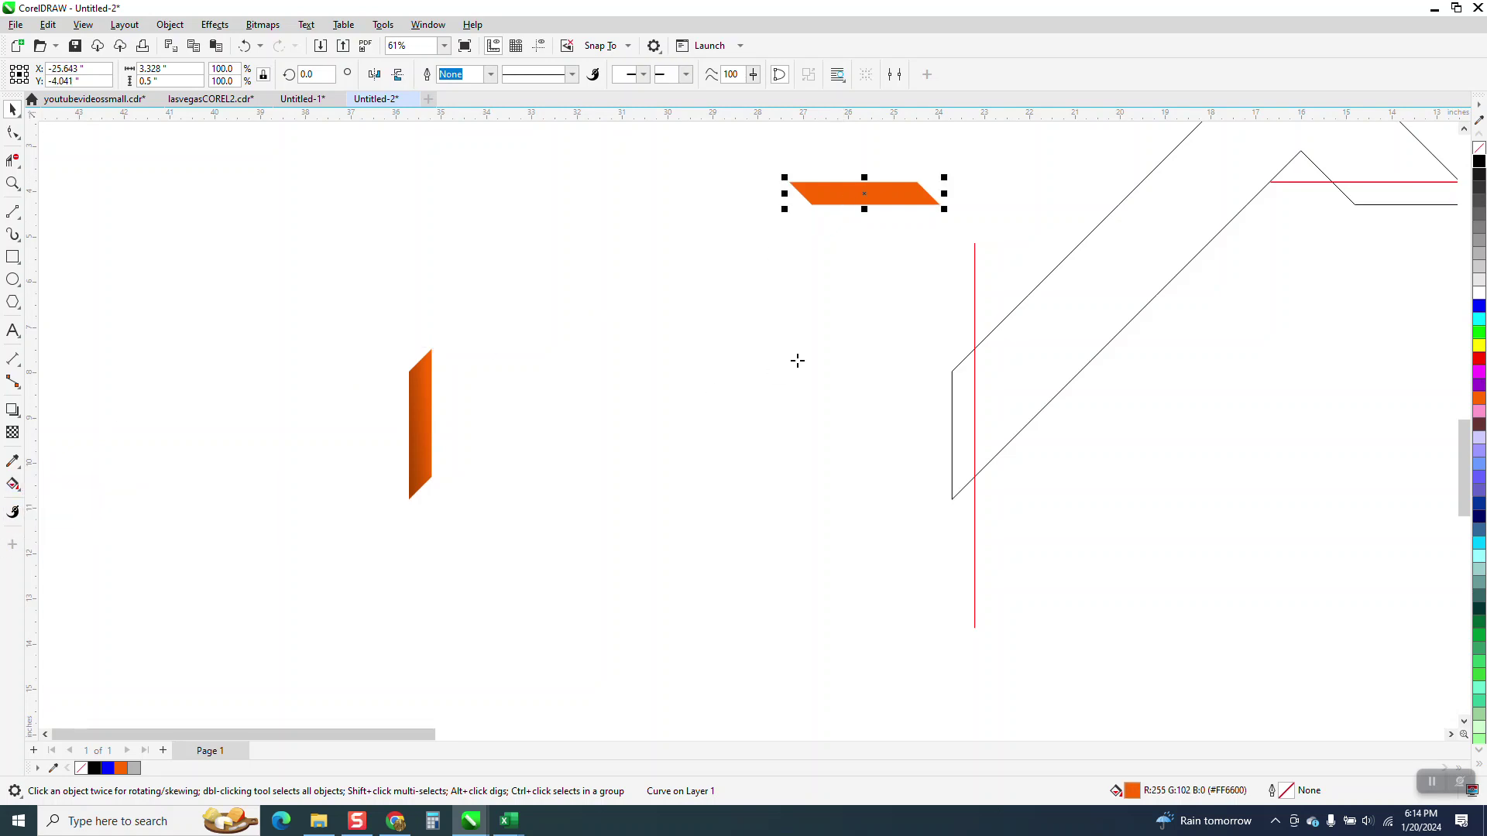
click(865, 203)
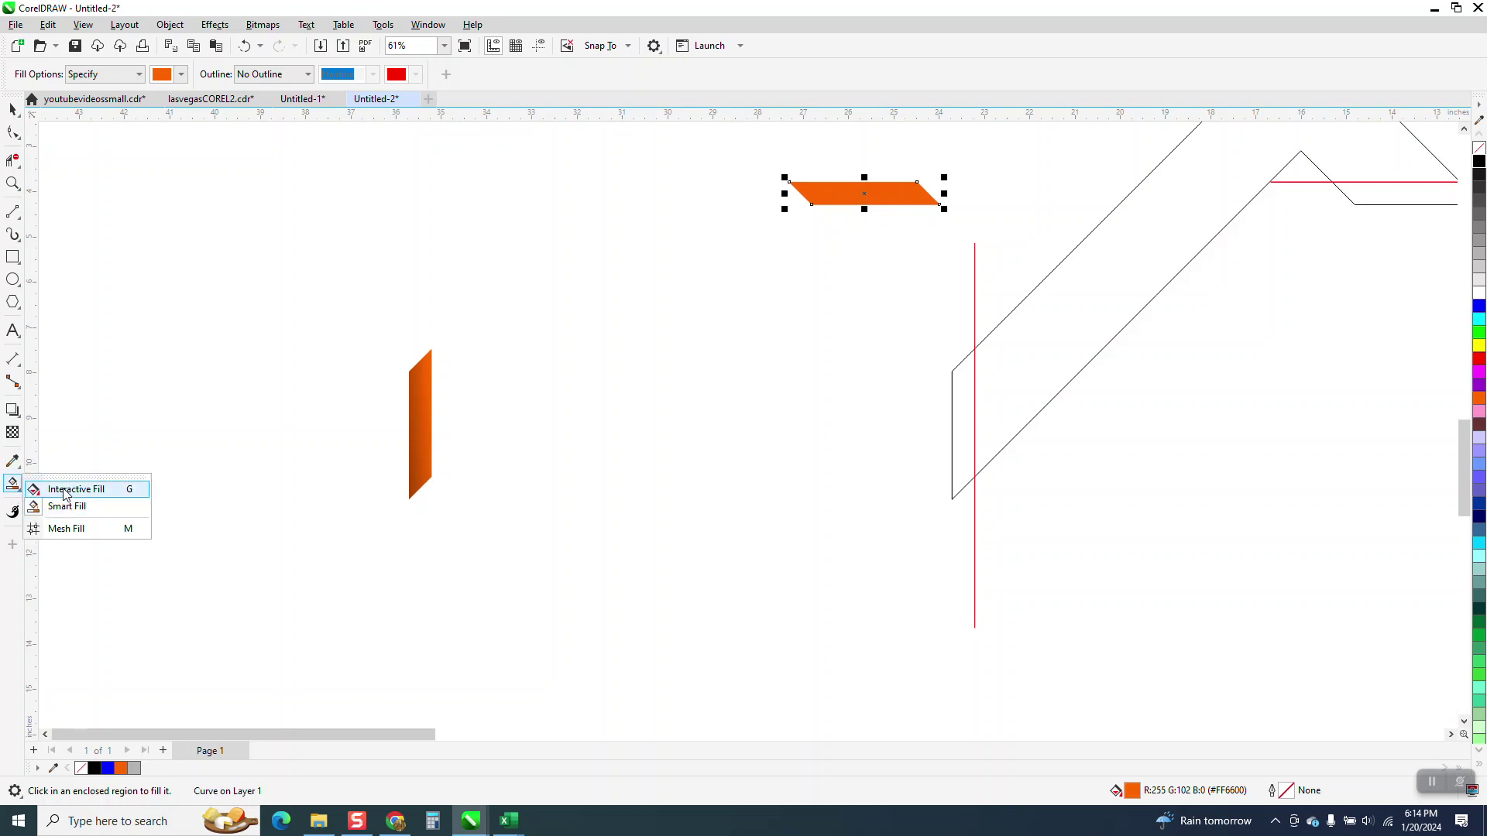
- Give the horizontal strip a fountain fill from orange at its lower edge to black above its upper edge, and straighten the gradient
click(43, 494)
drag(866, 206, 867, 172)
drag(1480, 165, 862, 156)
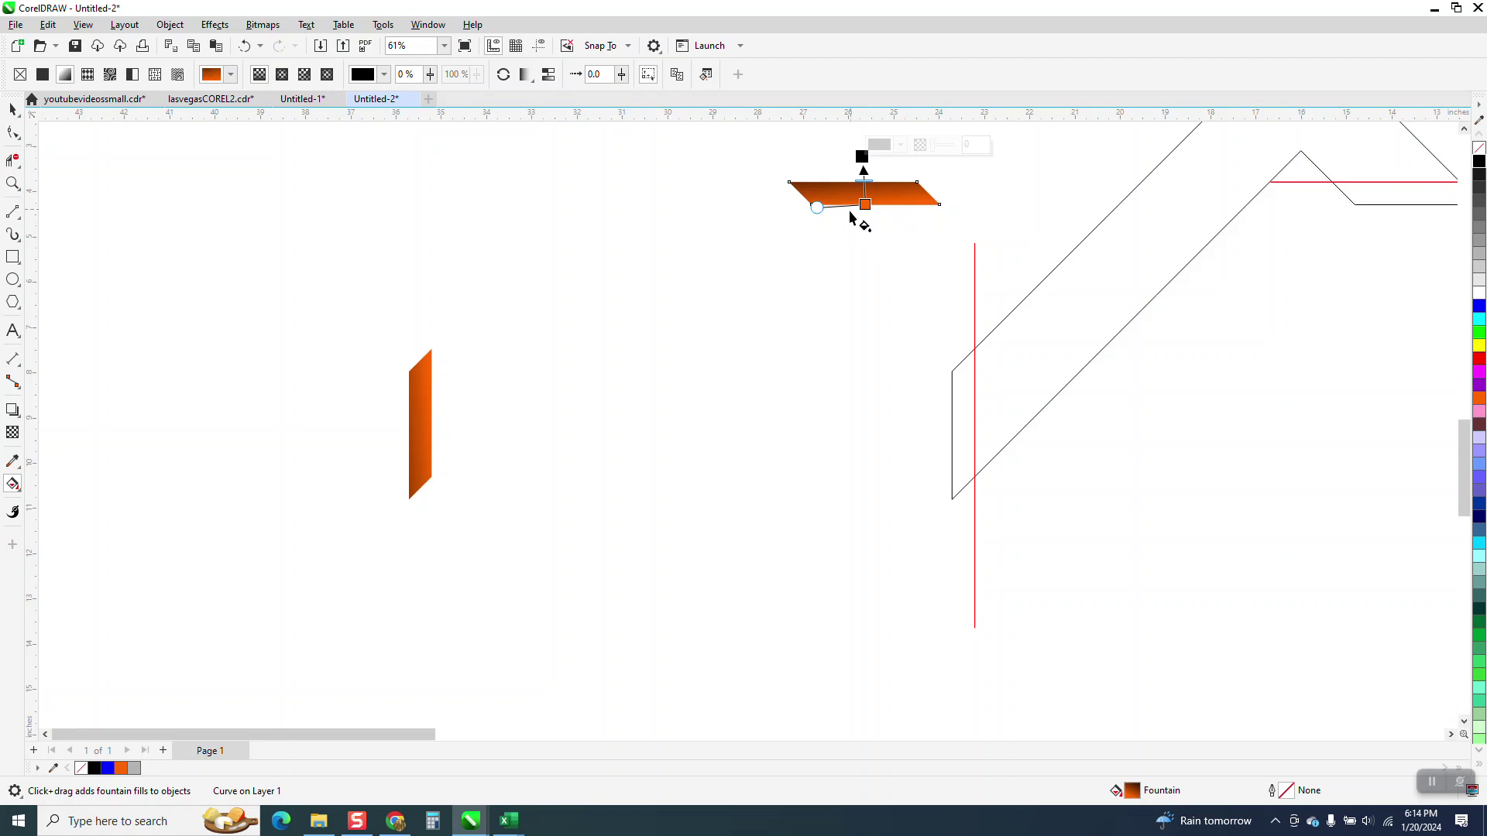
click(817, 204)
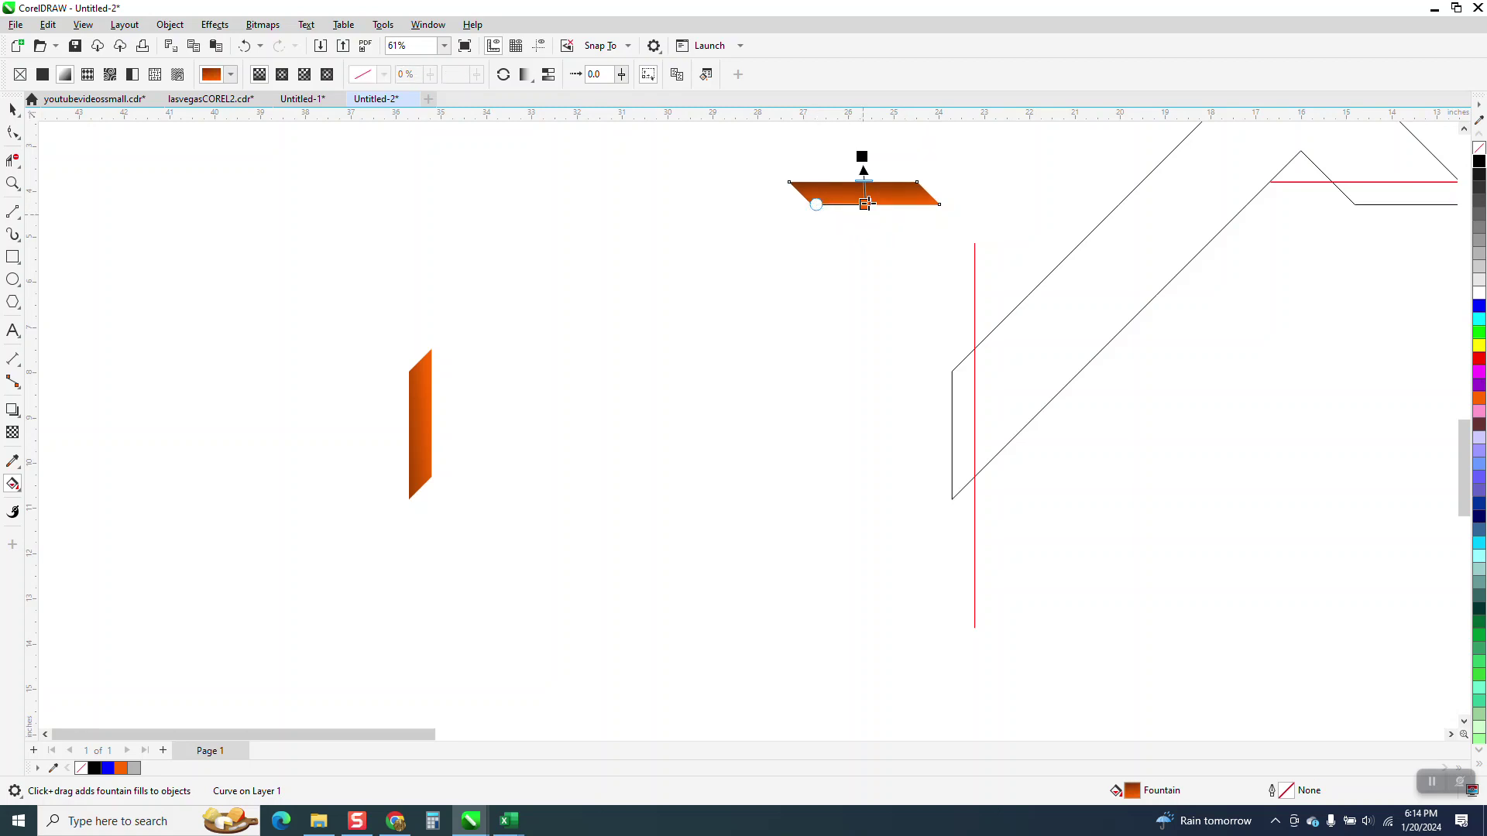
drag(862, 156, 868, 155)
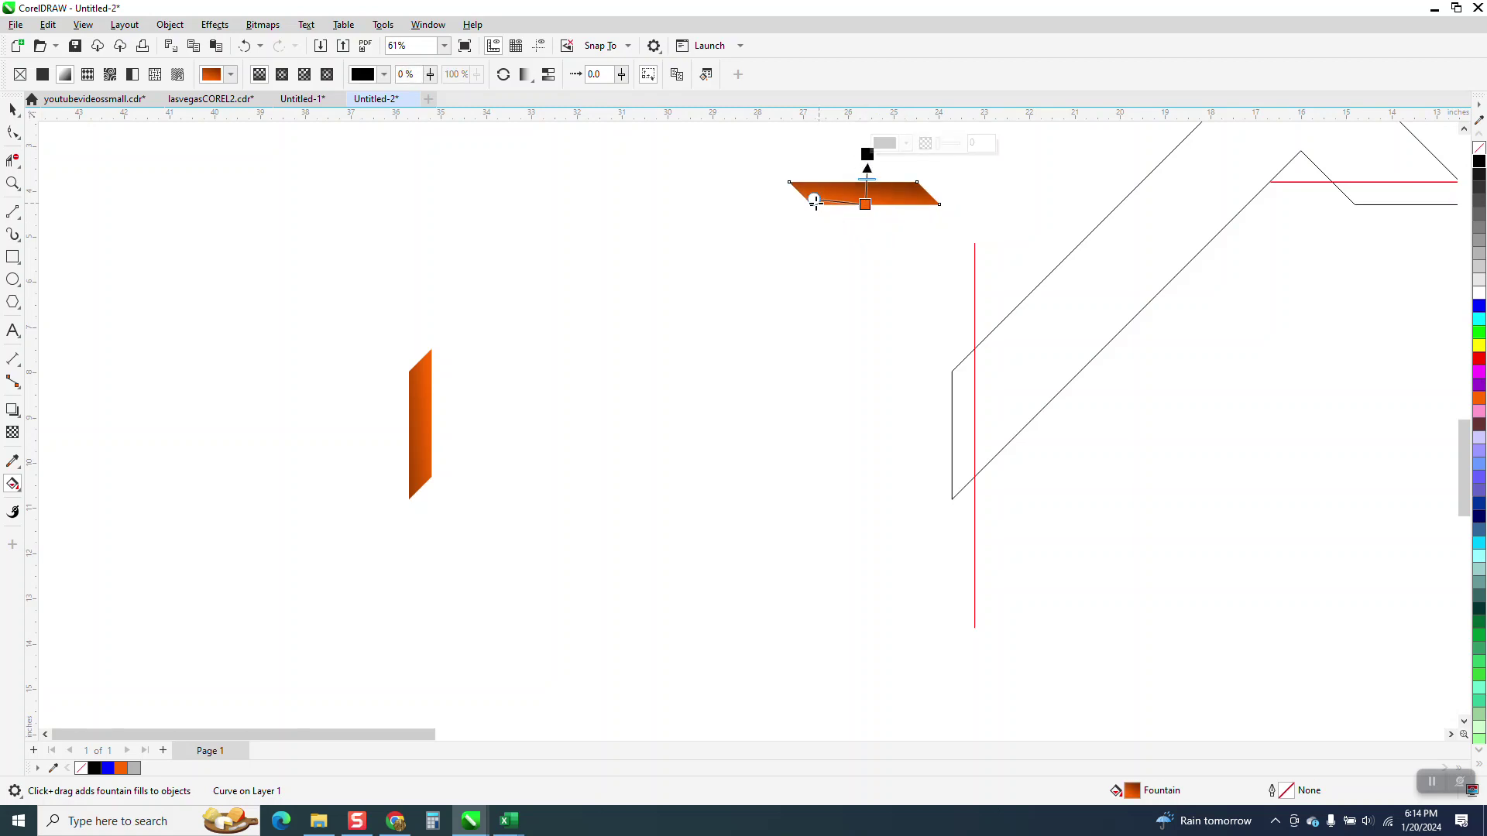
click(817, 203)
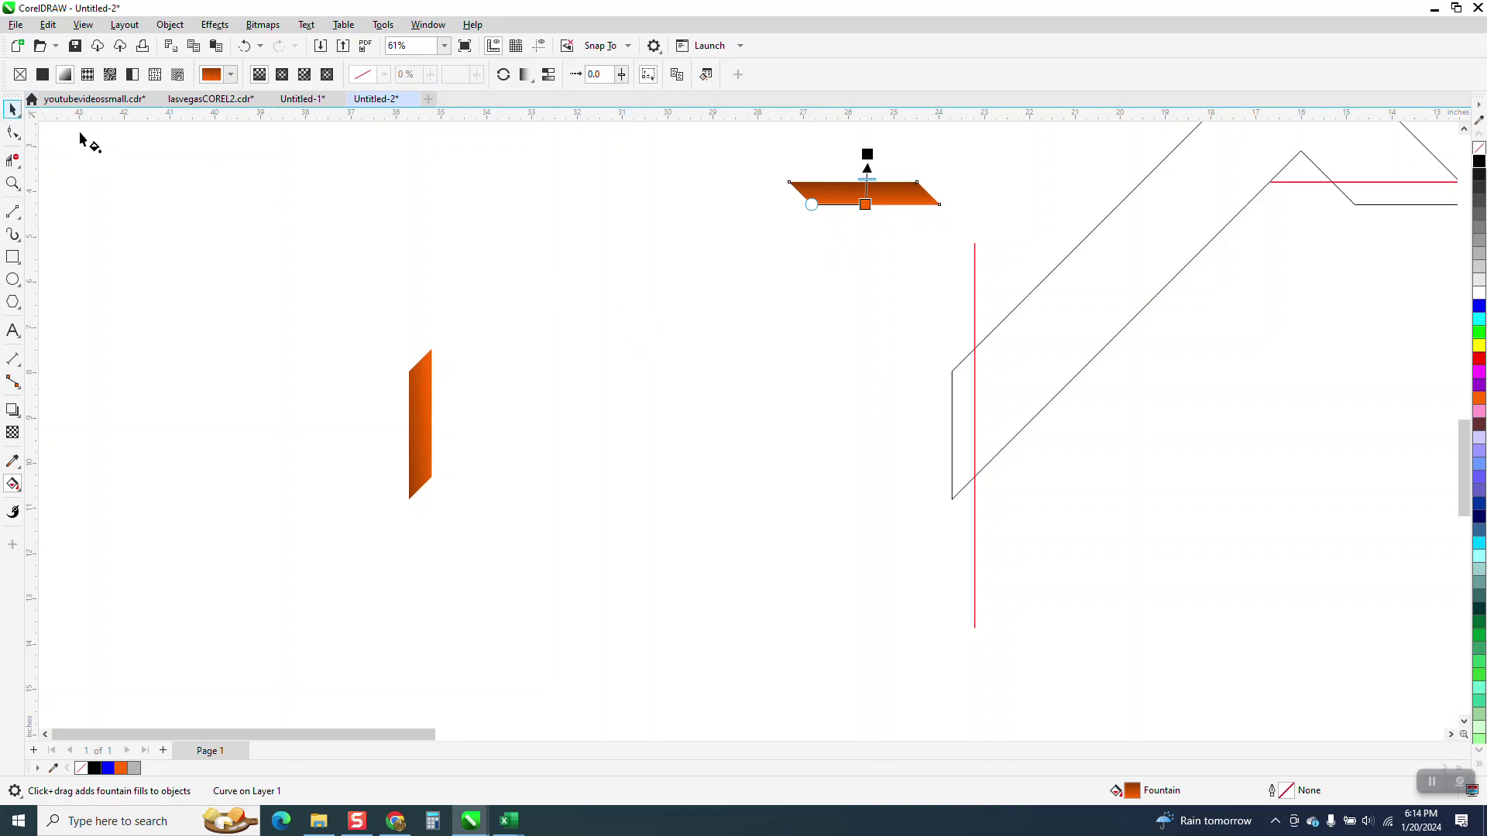
- Select all the detached shaded strip pieces and group them
scroll(315, 313, down, 2)
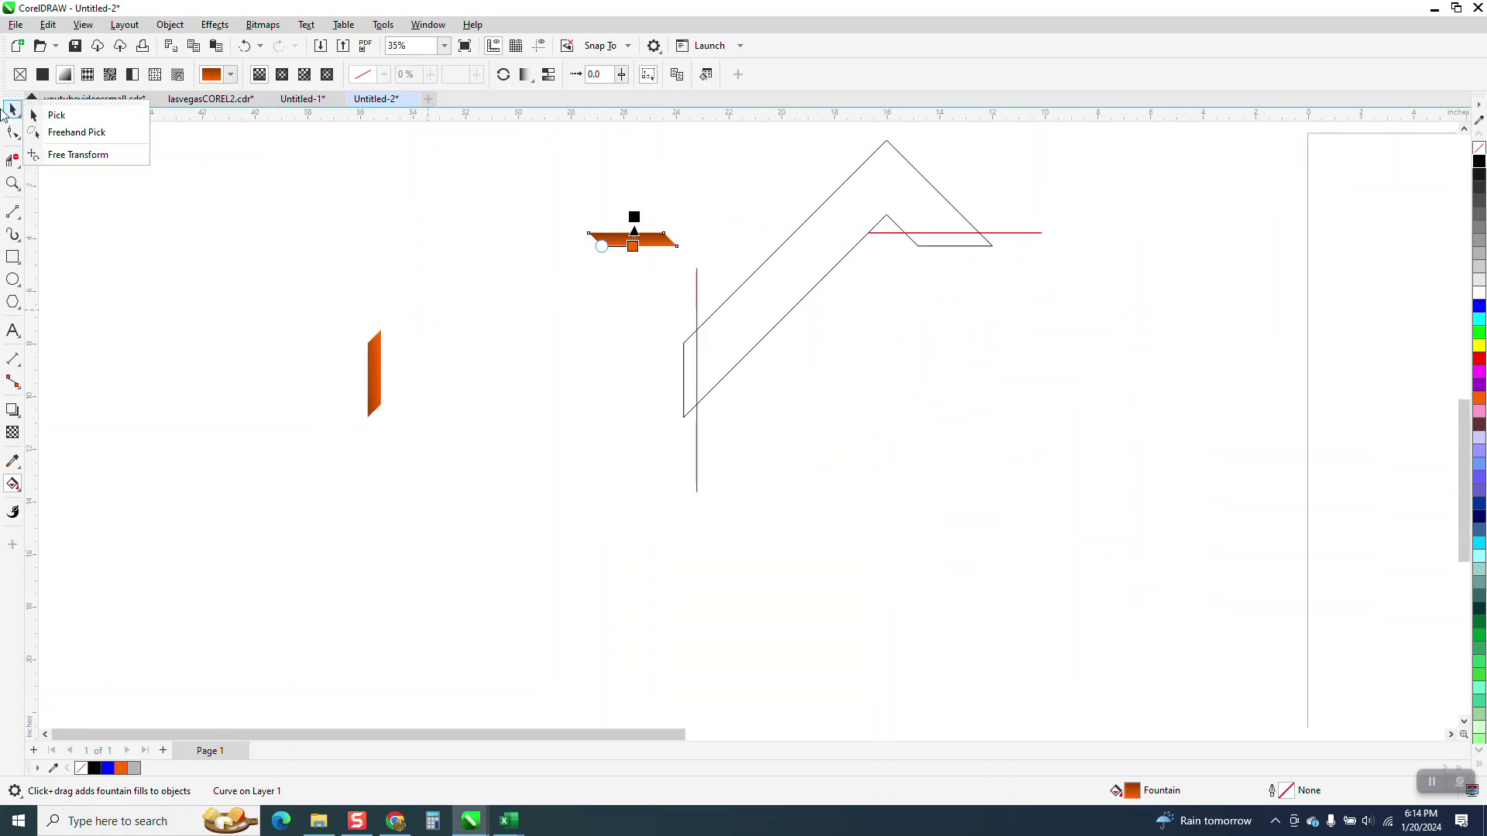
click(54, 115)
drag(219, 167, 684, 496)
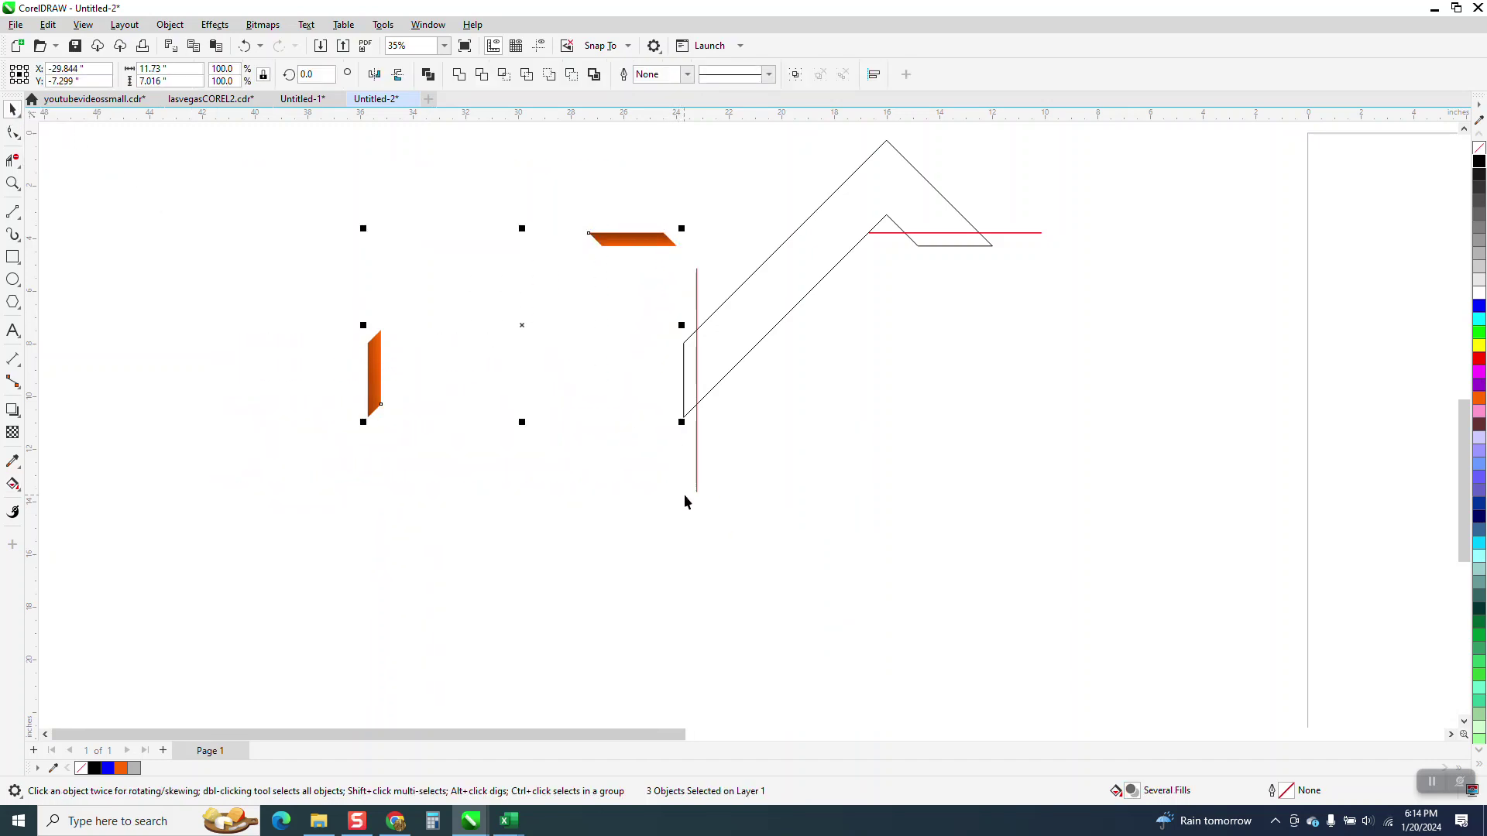
key(ctrl+g)
- Nudge the shaded strip group 48 inches to the right, onto the orange band on the page
scroll(421, 469, down, 3)
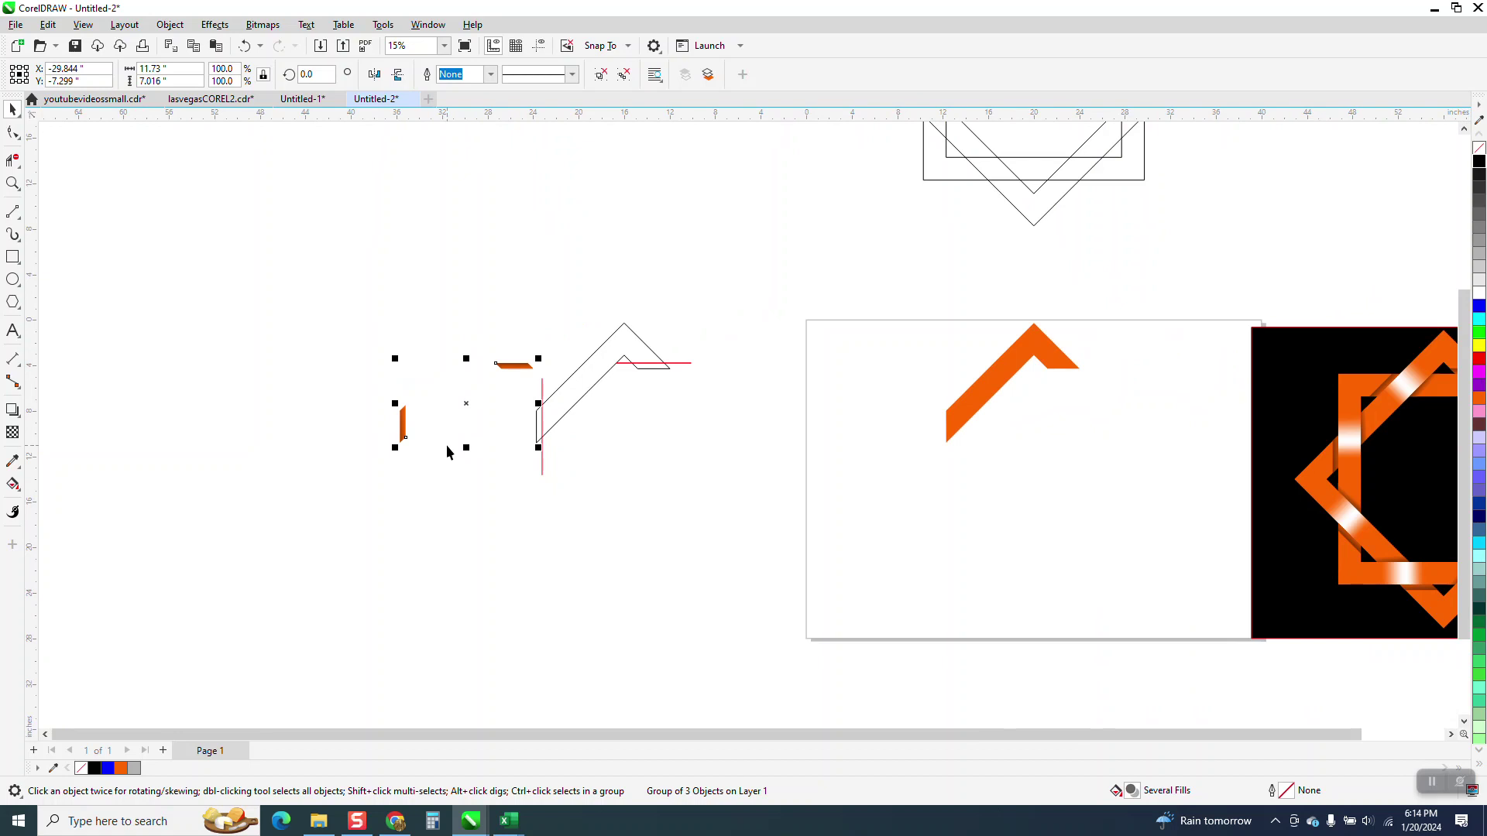
key(Right)
key(Right)
key(Right)
key(Right)
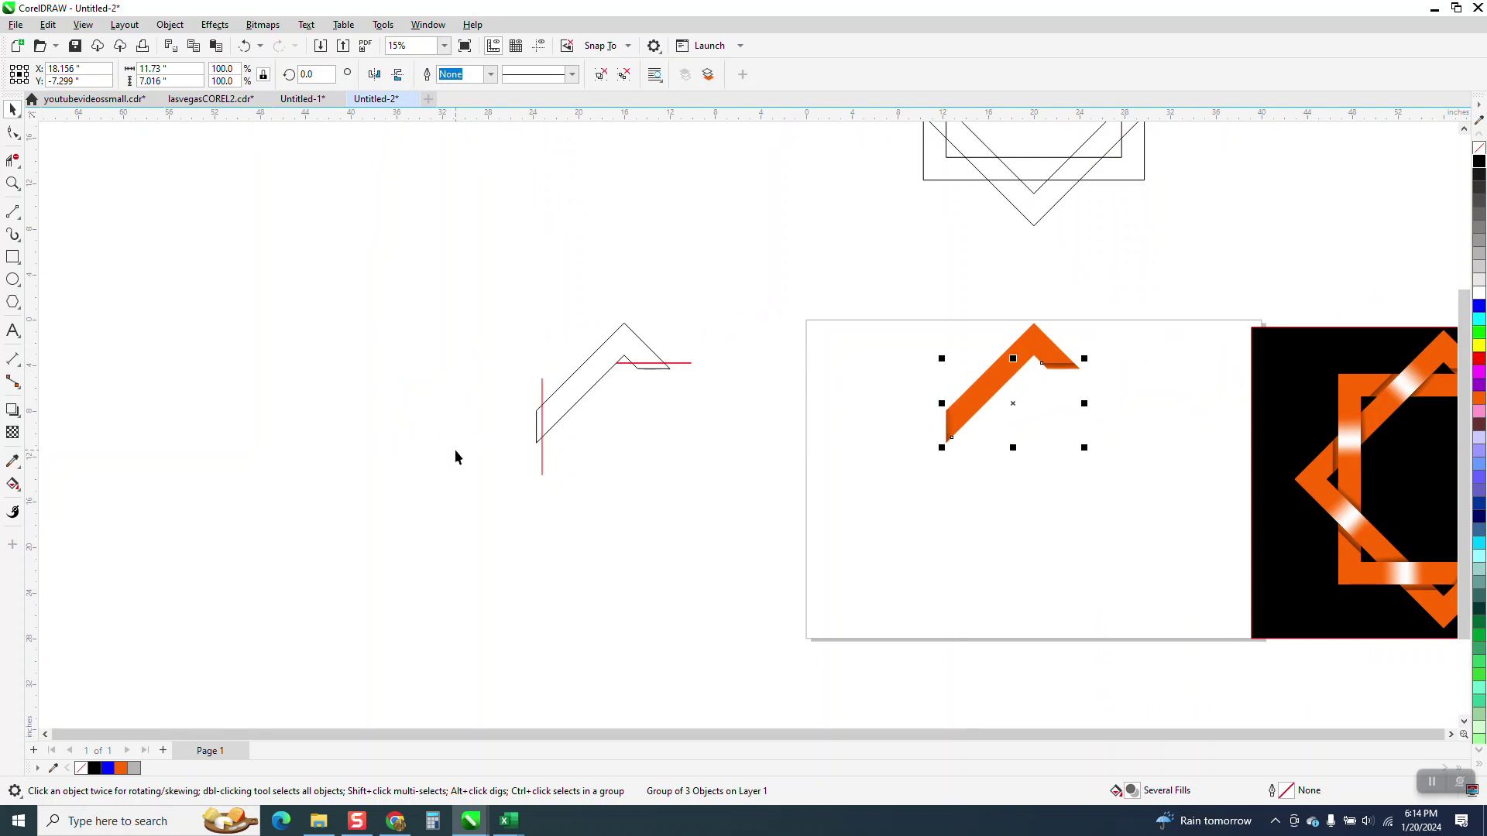
- Ungroup the shaded strips lying on the orange band
click(13, 183)
mouse_move(916, 323)
mouse_down()
mouse_move(1108, 413)
mouse_move(1119, 434)
mouse_up()
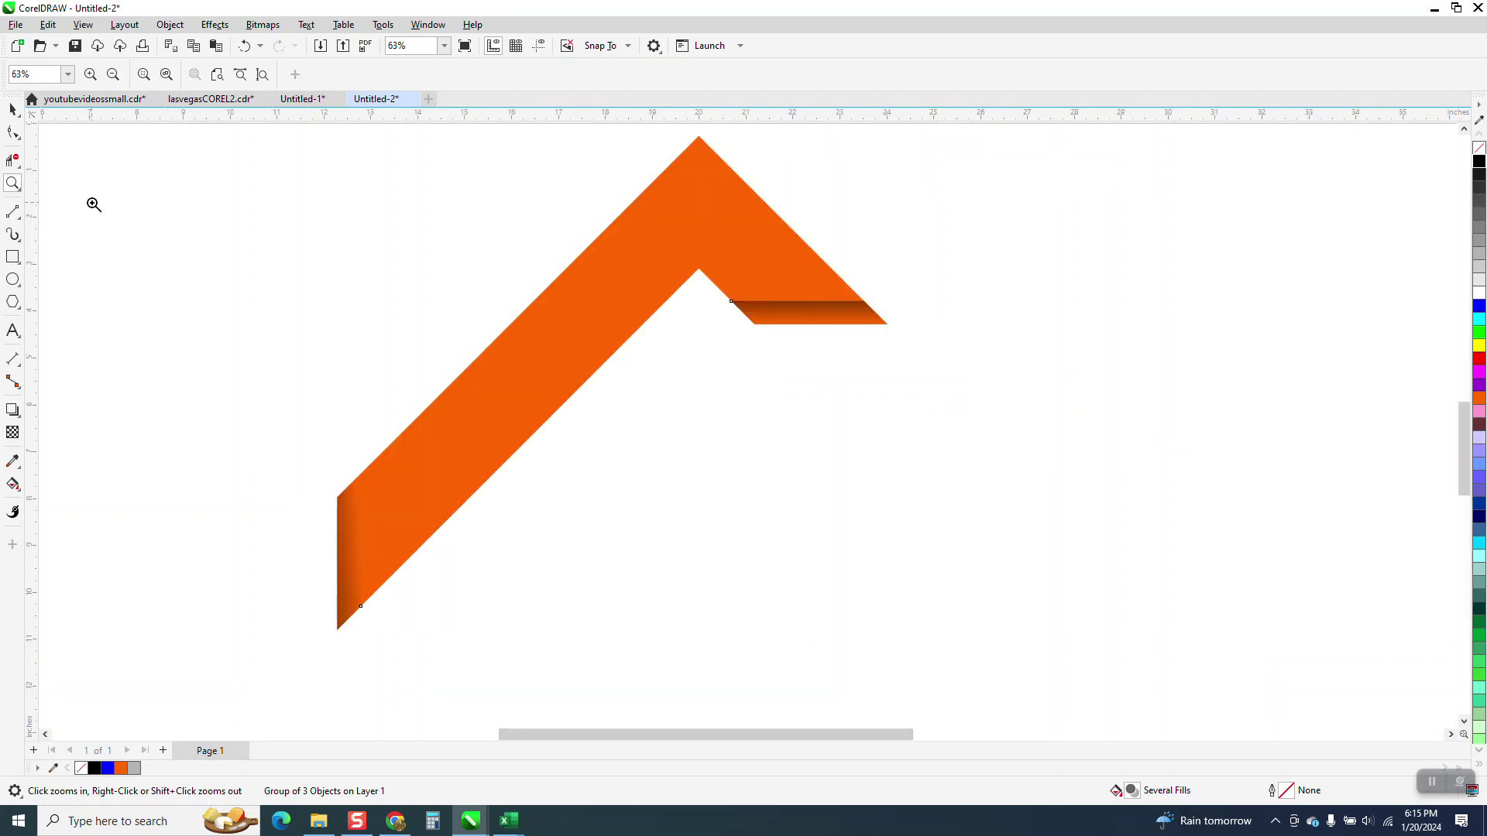
click(13, 109)
click(907, 249)
click(862, 319)
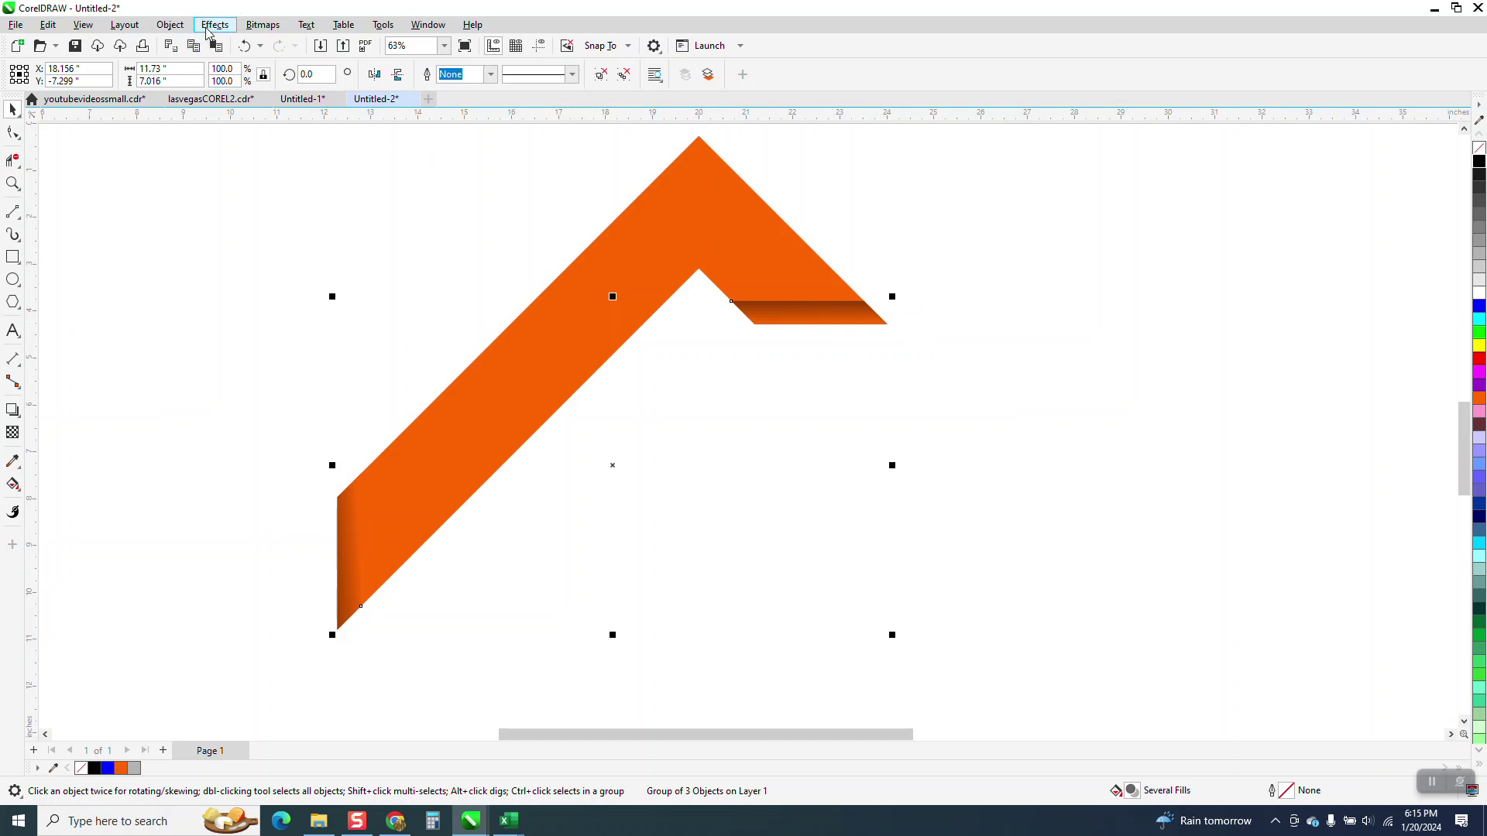
click(172, 26)
mouse_move(201, 287)
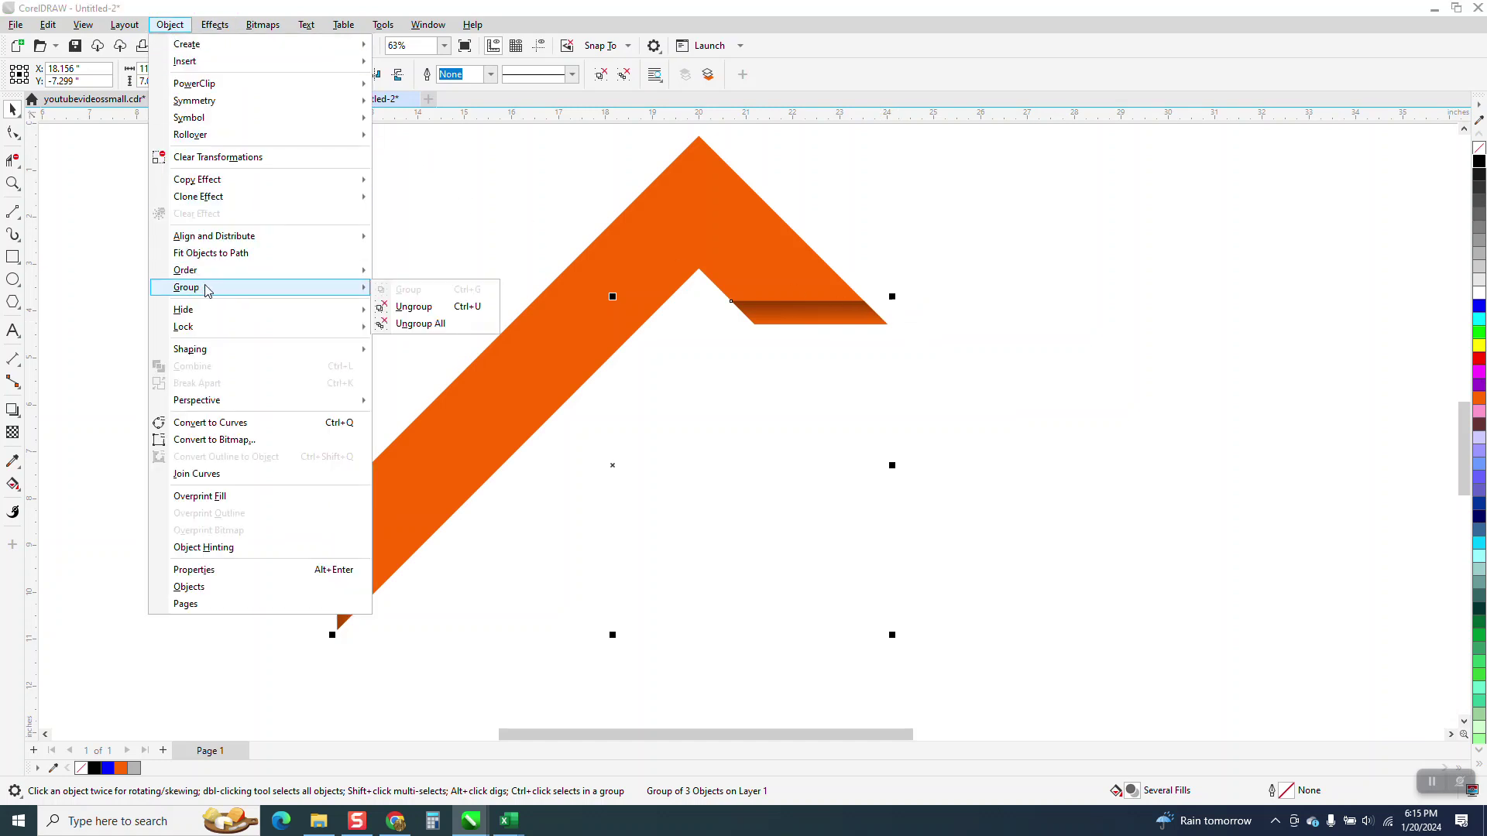
click(398, 302)
click(831, 309)
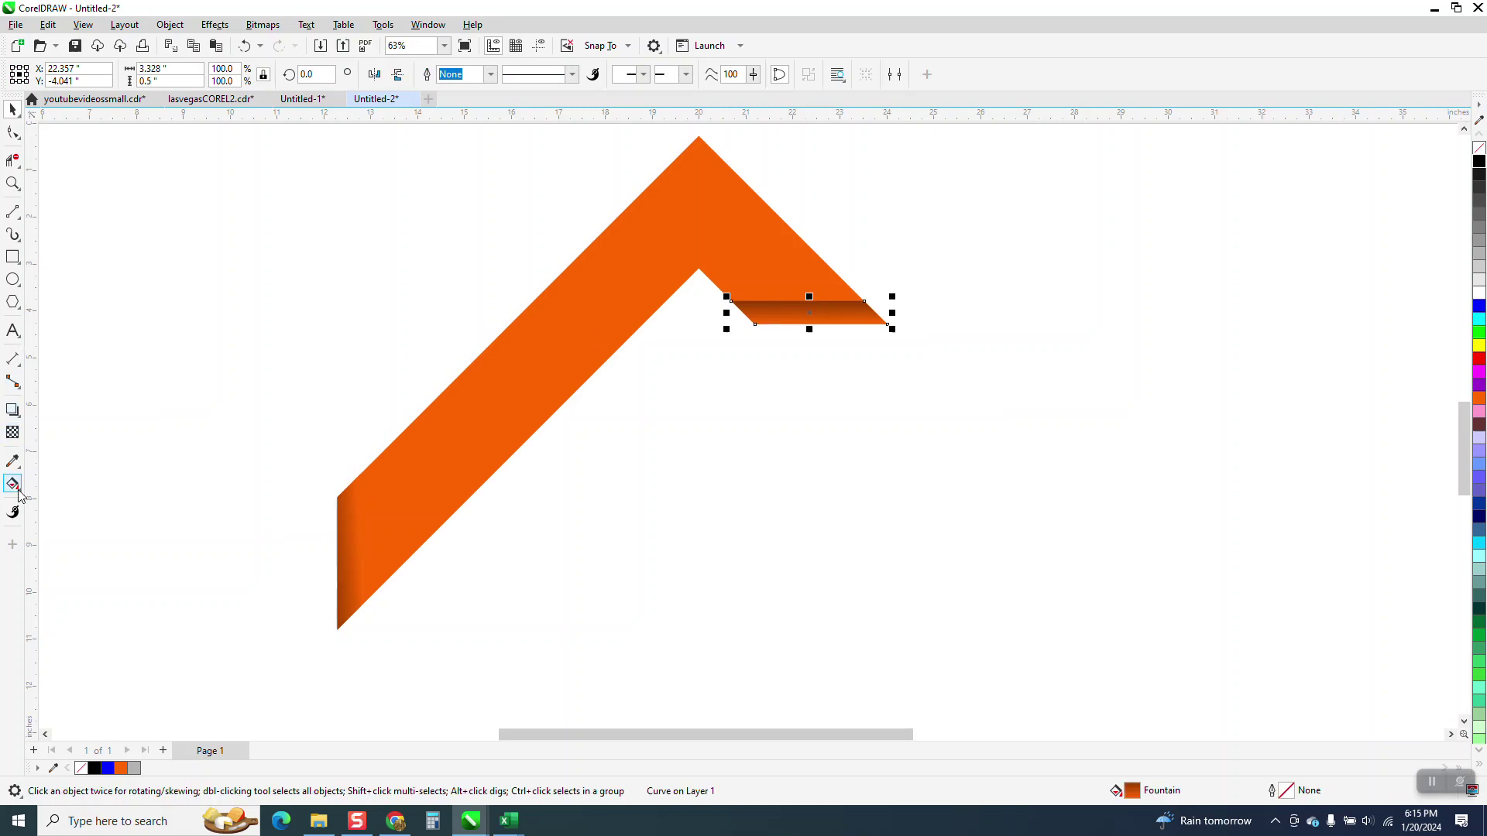
click(223, 29)
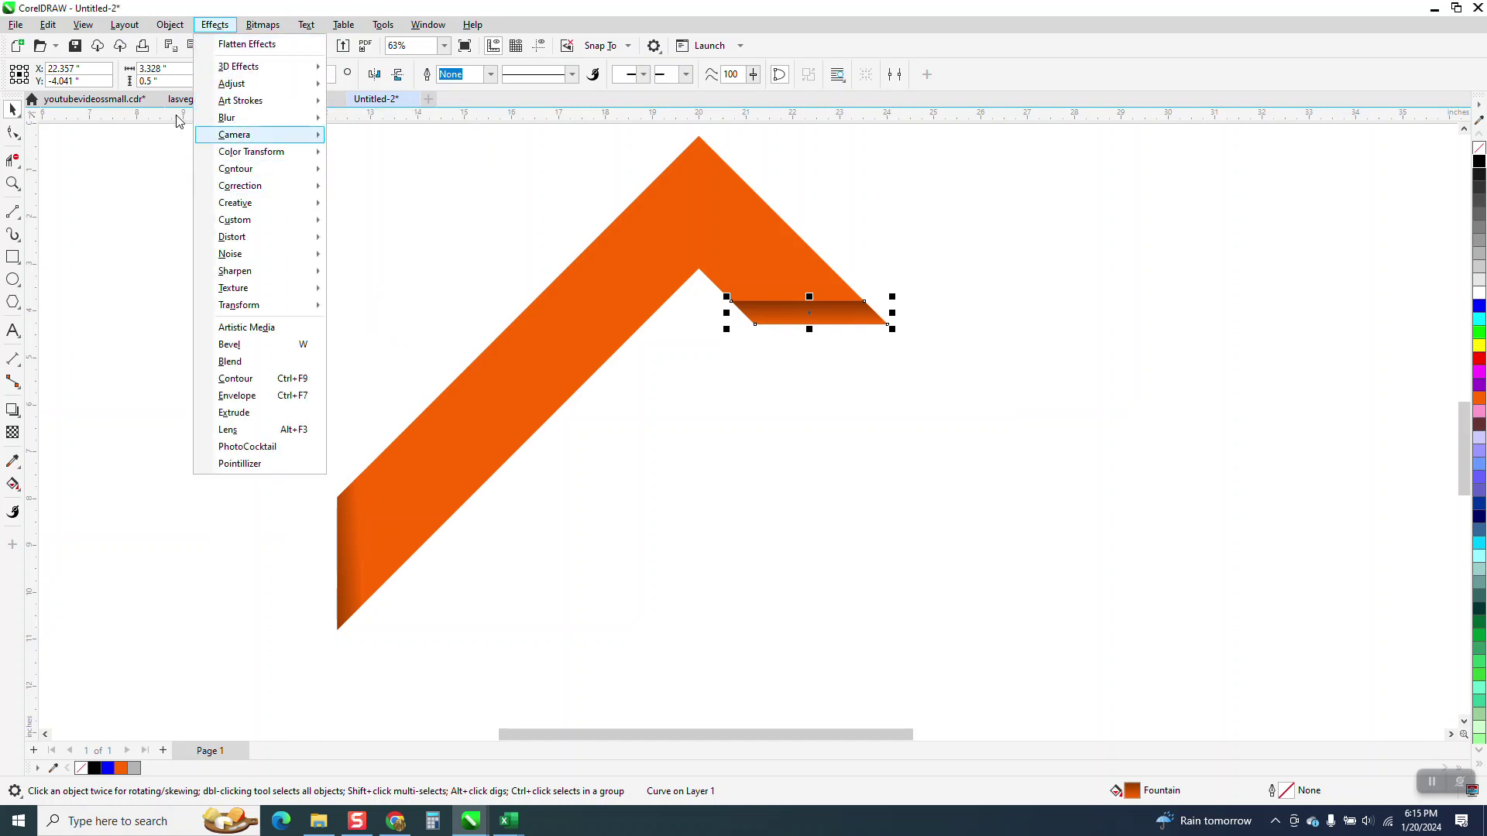
mouse_move(264, 118)
click(374, 177)
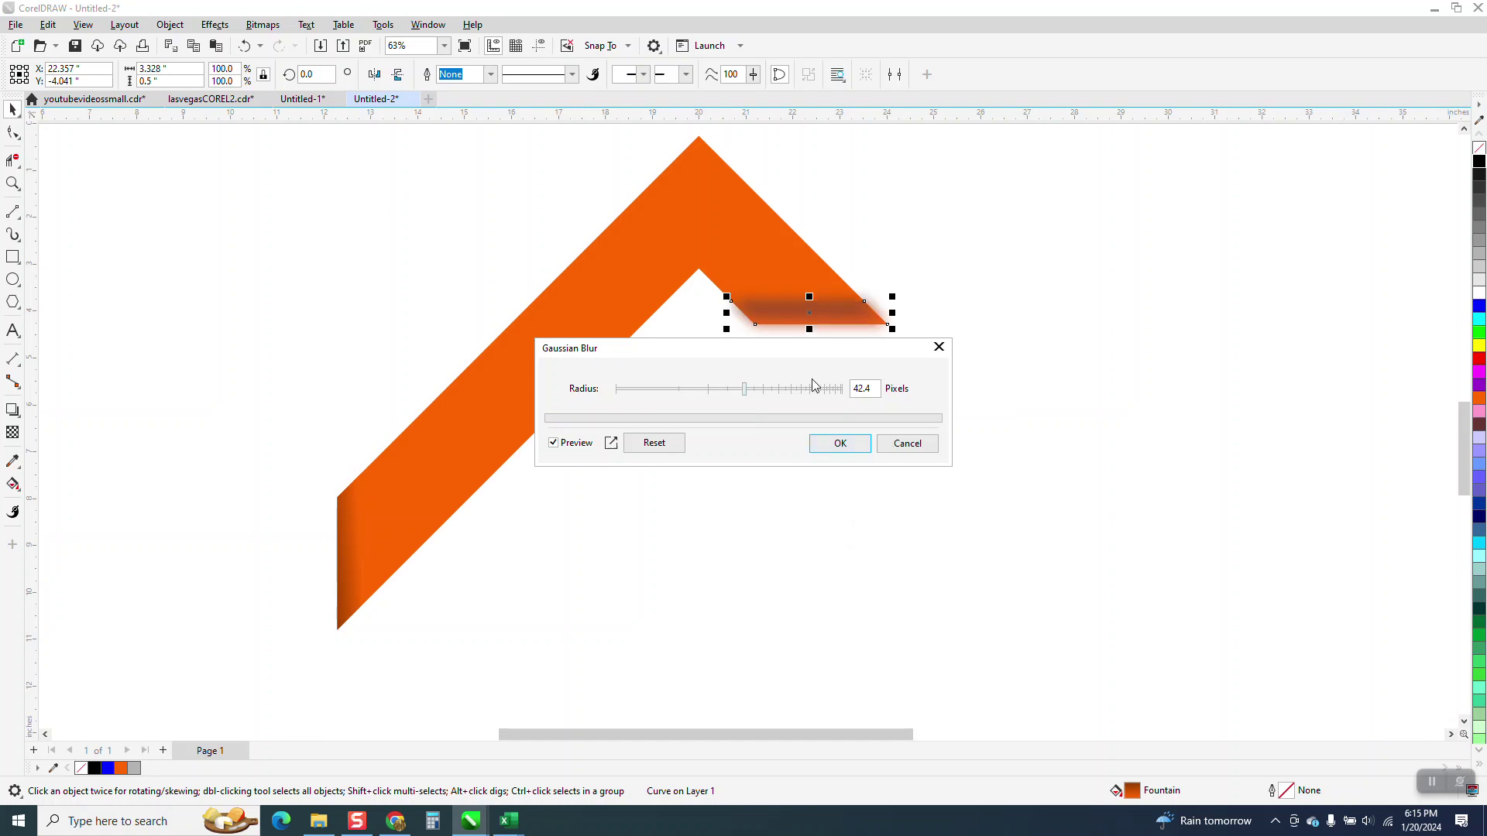
click(905, 444)
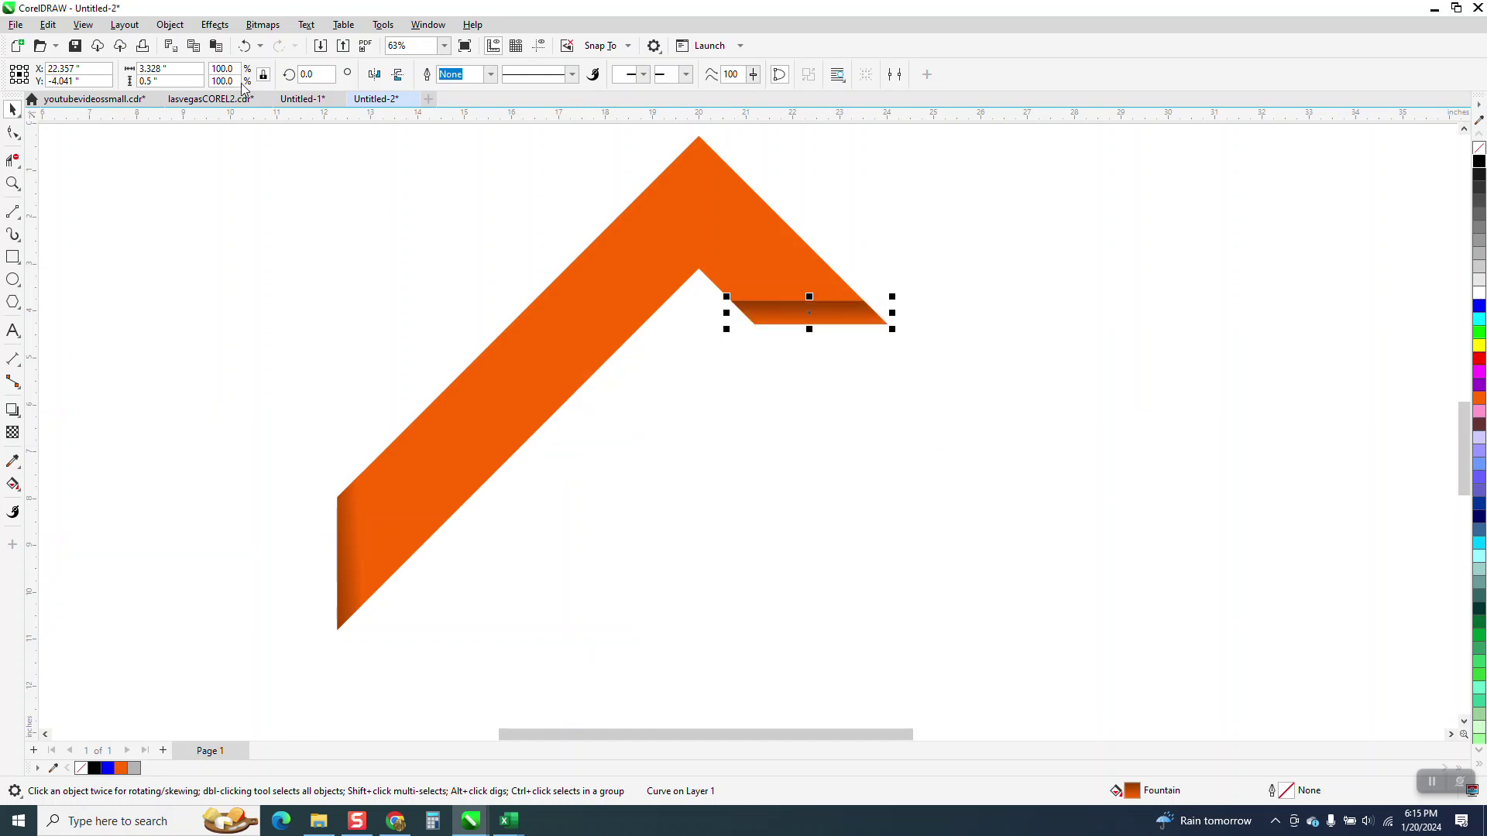
- Move the orange end of the horizontal strip's gradient beyond and inside the strip, and return it to the strip's lower edge
click(20, 494)
click(47, 486)
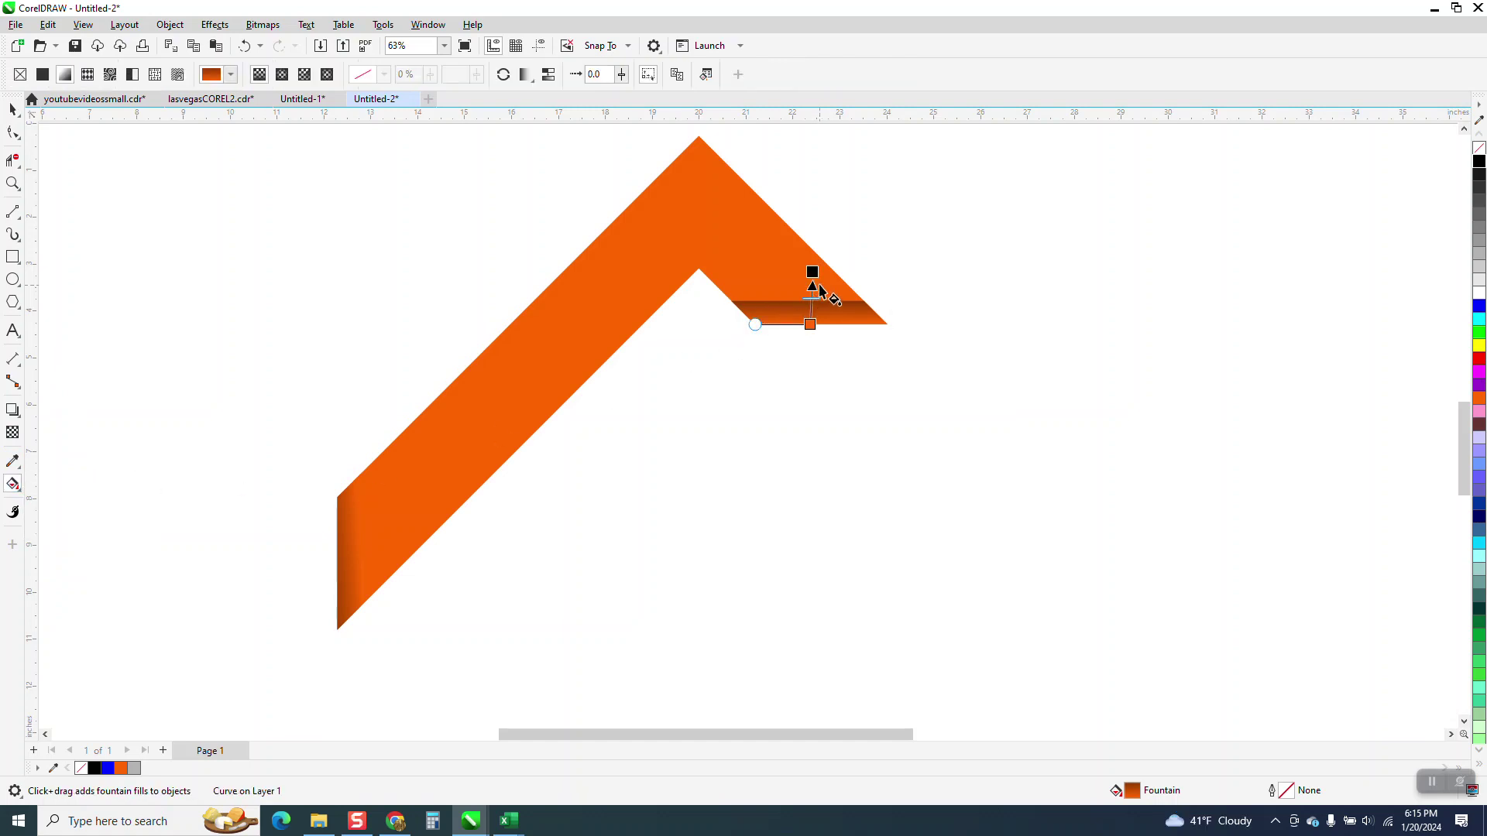
drag(809, 326, 808, 339)
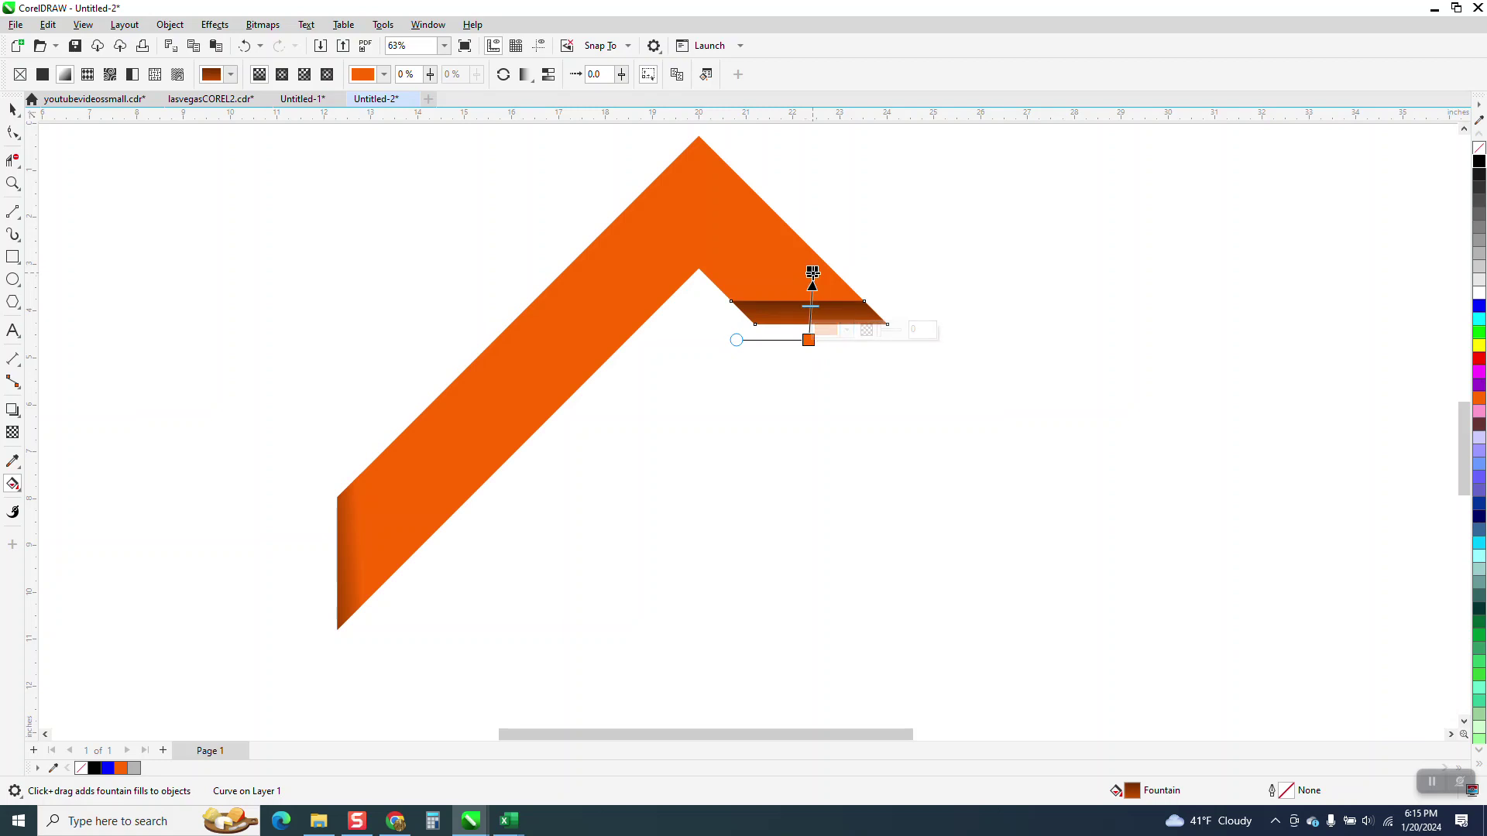
drag(808, 339, 812, 318)
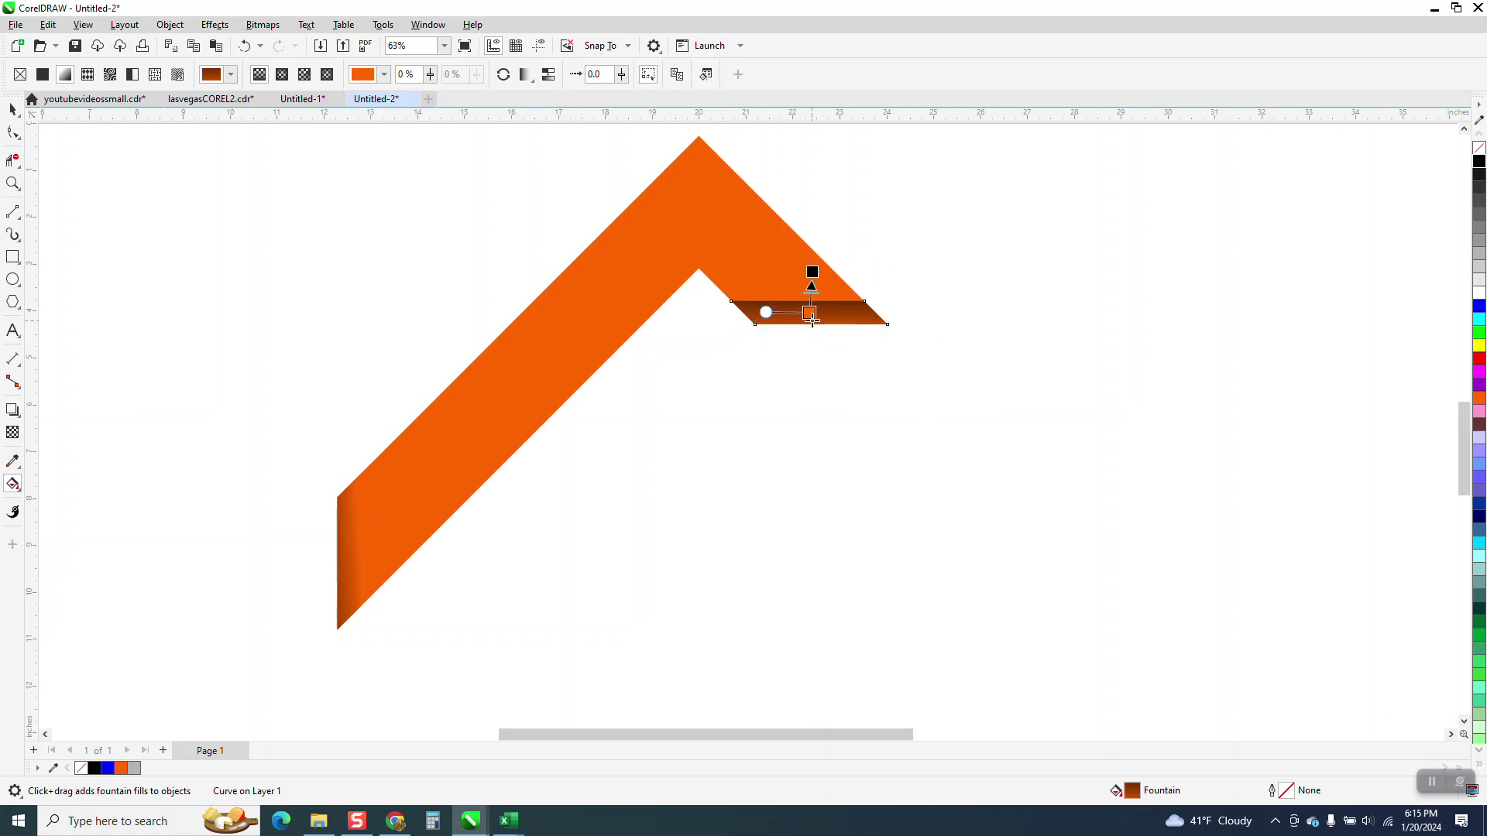
click(812, 314)
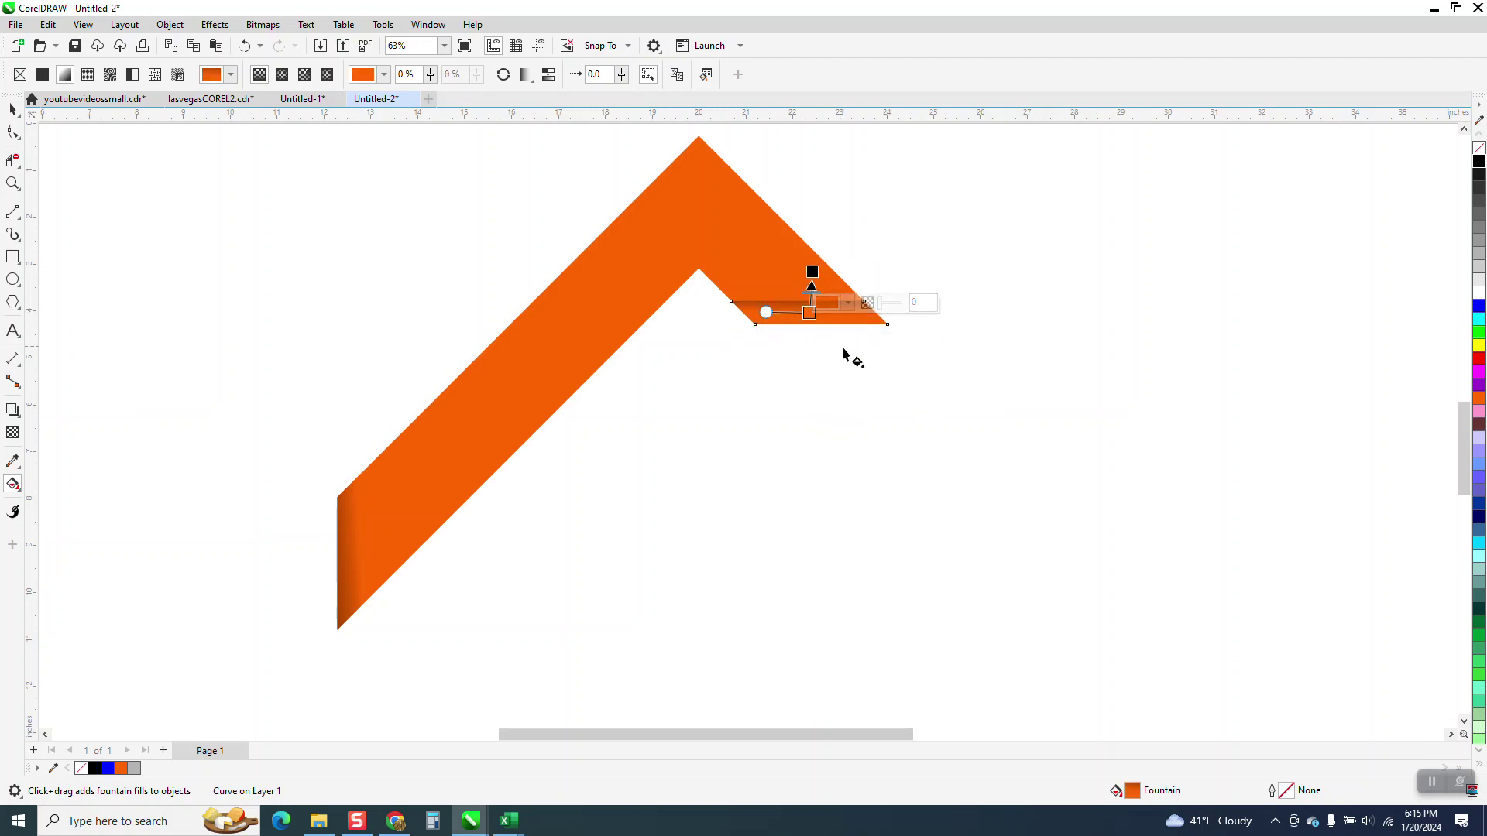
drag(809, 313, 810, 323)
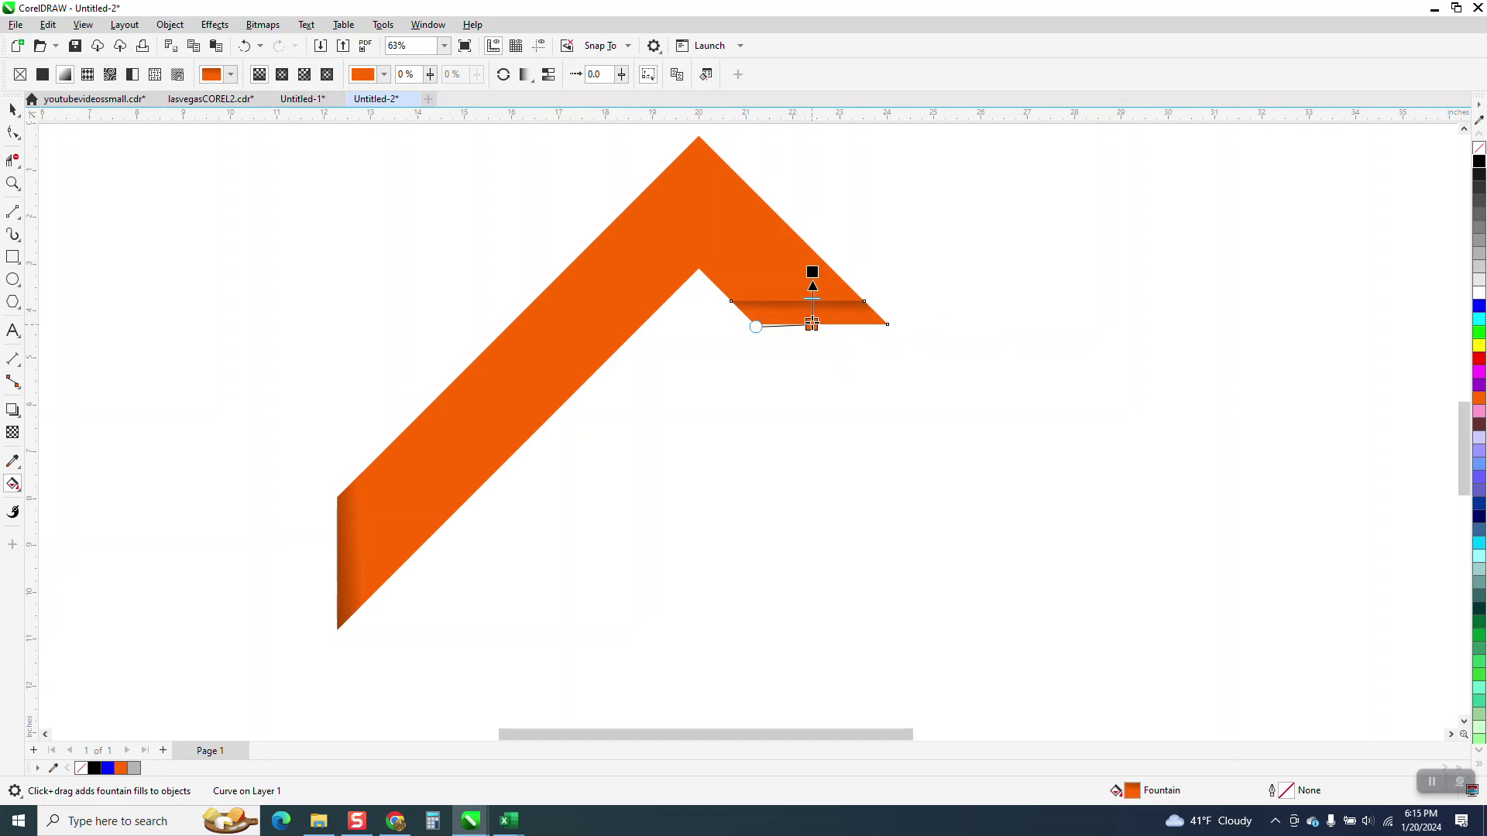
key(space)
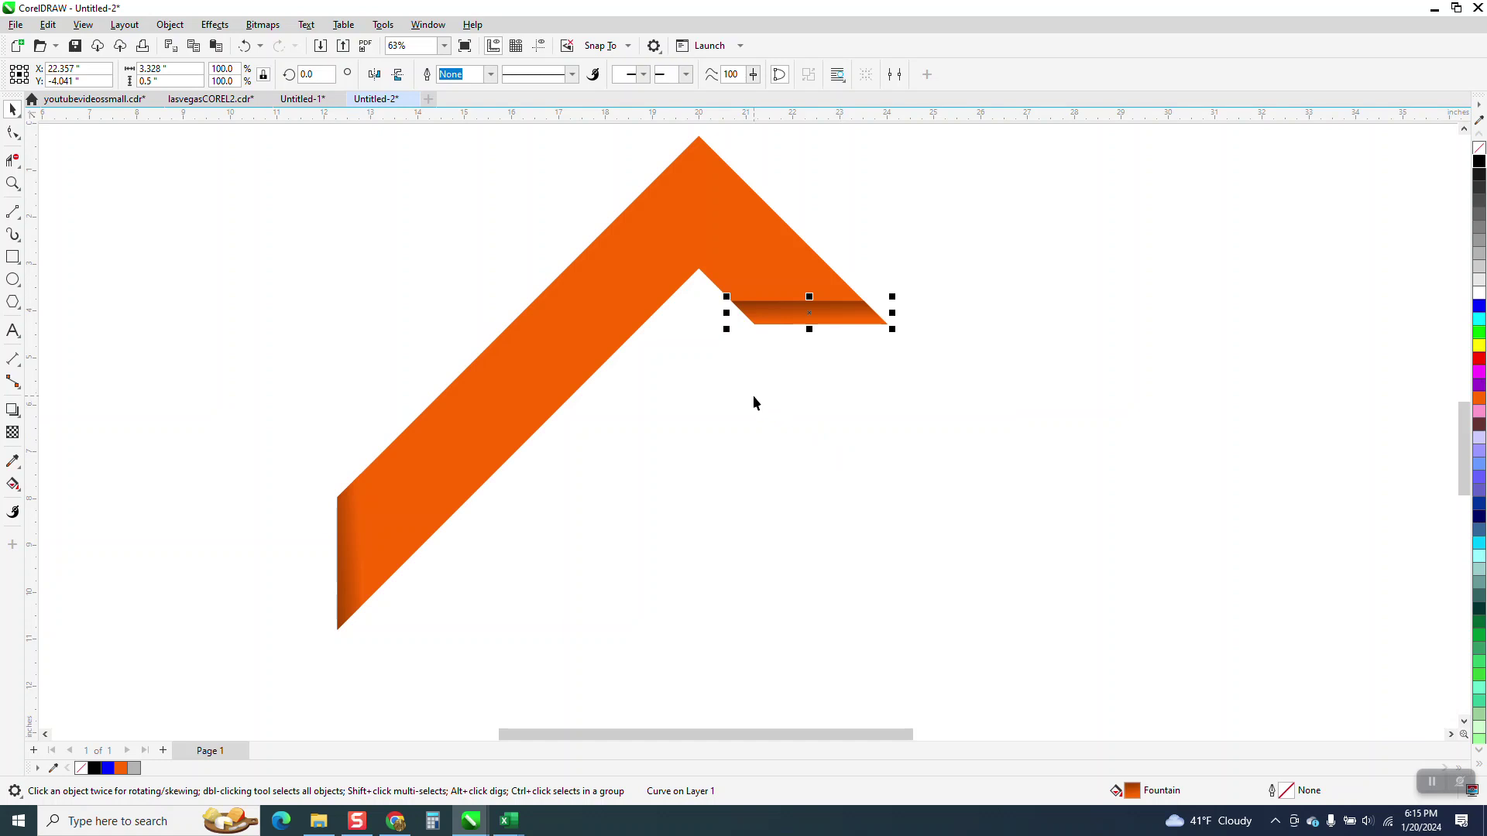
- Nudge the horizontal and vertical shaded strips 12 inches to the left, off the orange band
scroll(742, 393, down, 1)
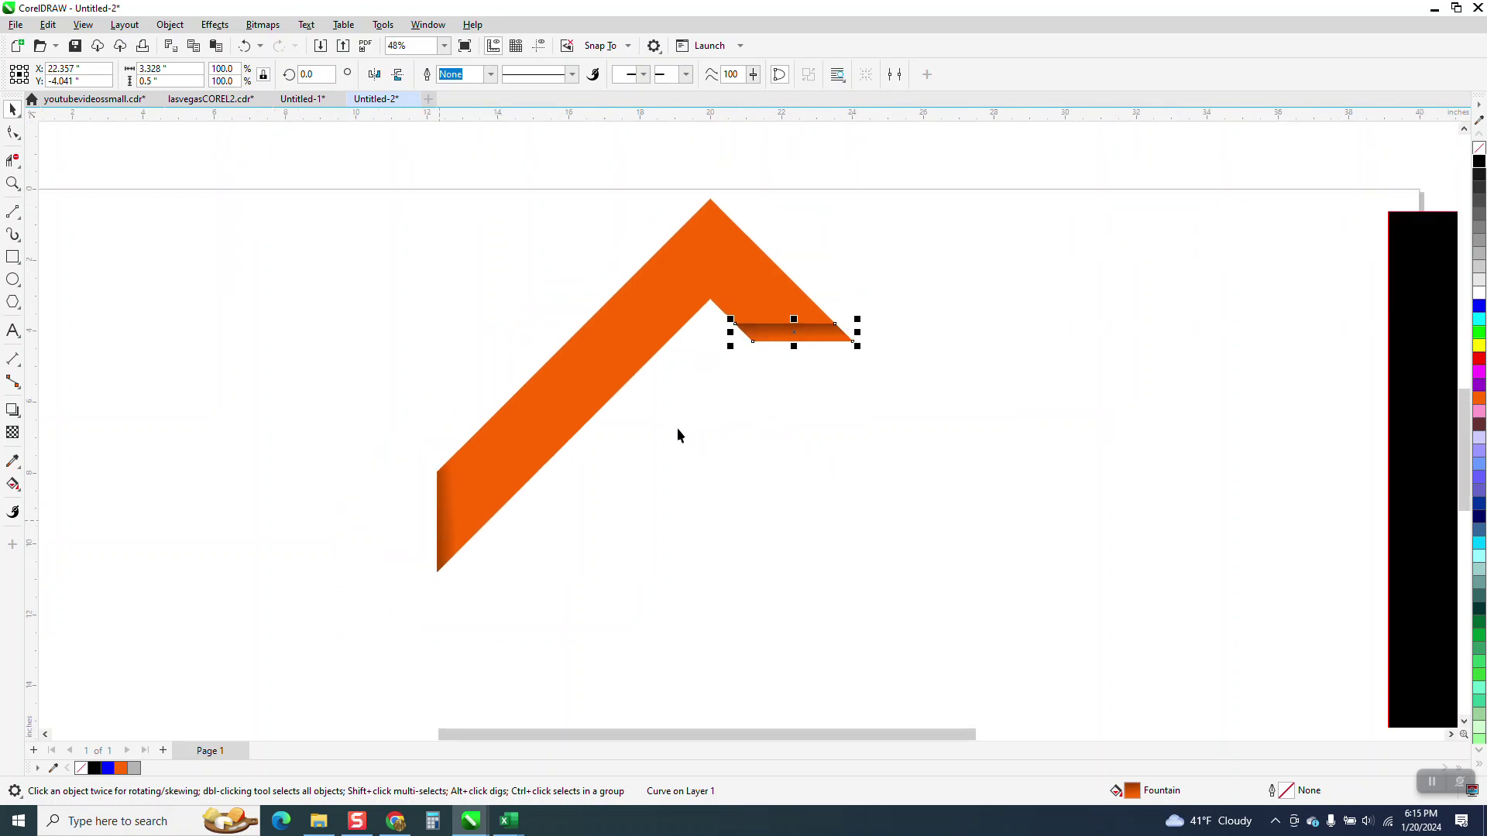
scroll(355, 293, down, 1)
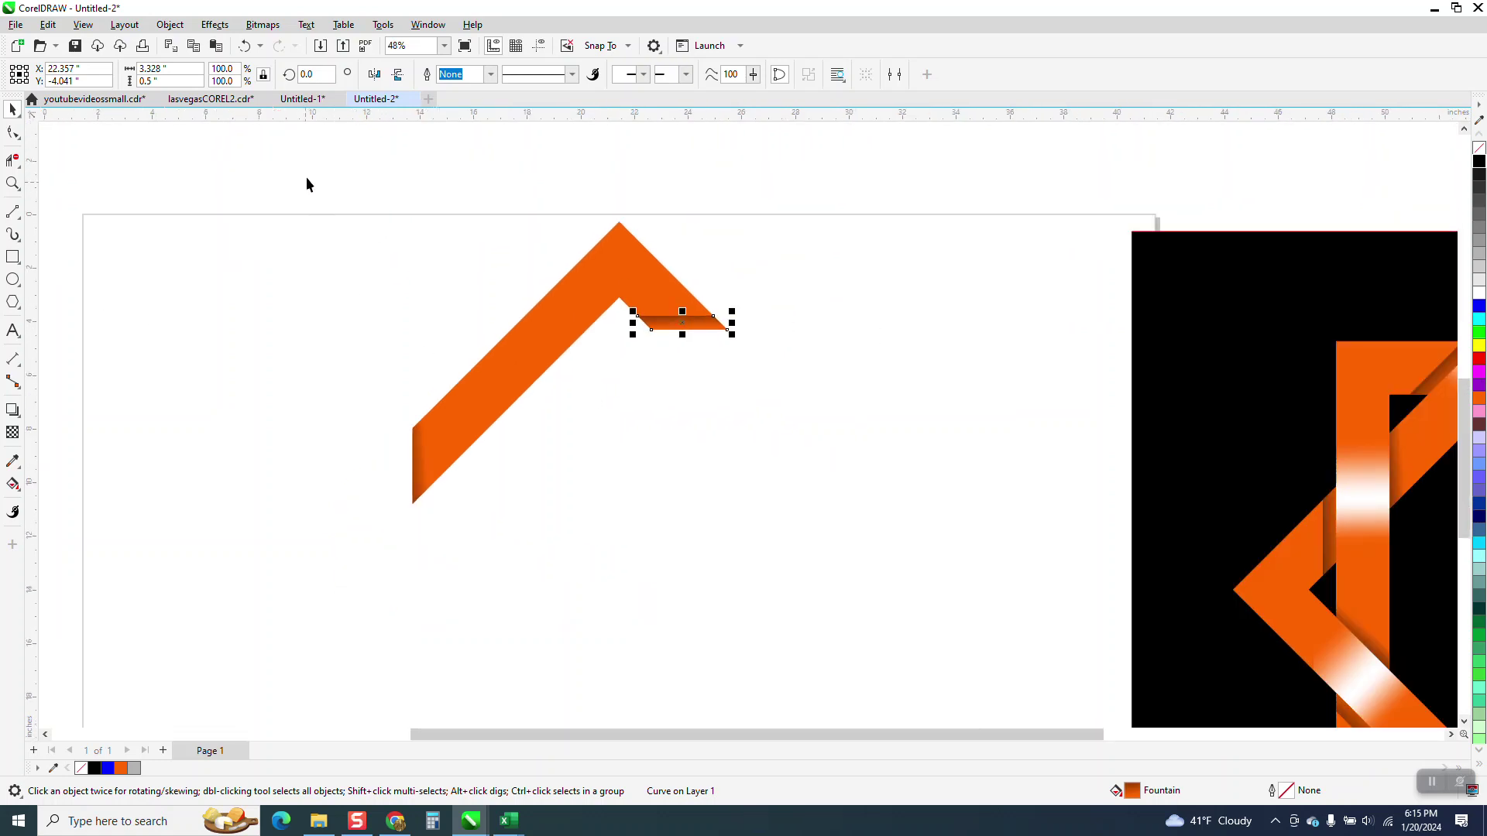
click(740, 313)
click(719, 326)
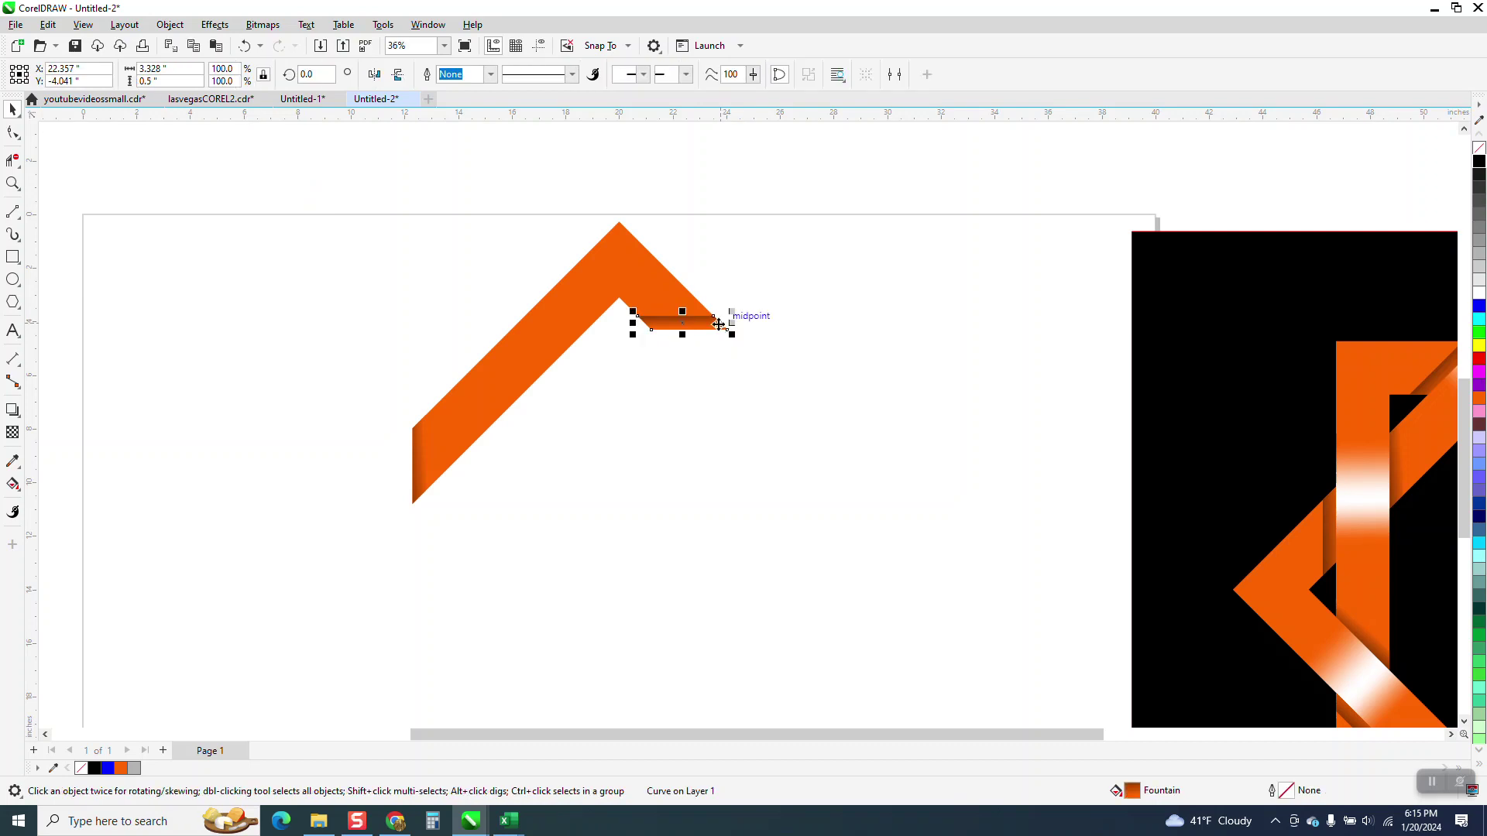
scroll(719, 325, down, 1)
drag(712, 341, 501, 340)
click(520, 424)
key(ctrl+r)
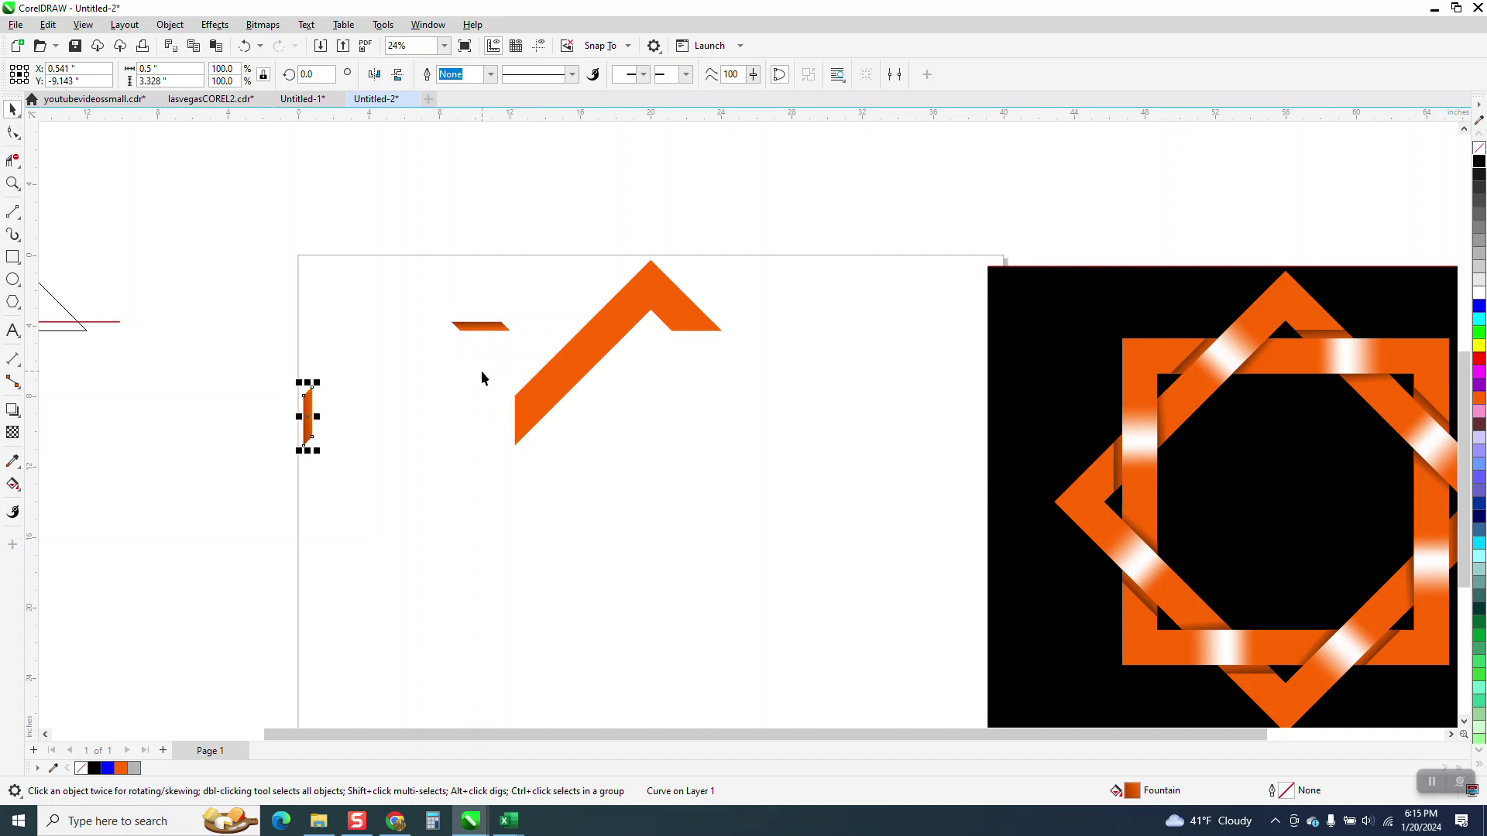
- Put both shaded strips back on the orange band and group all four pieces
key(ctrl+z)
click(500, 326)
key(ctrl+z)
drag(492, 227, 837, 520)
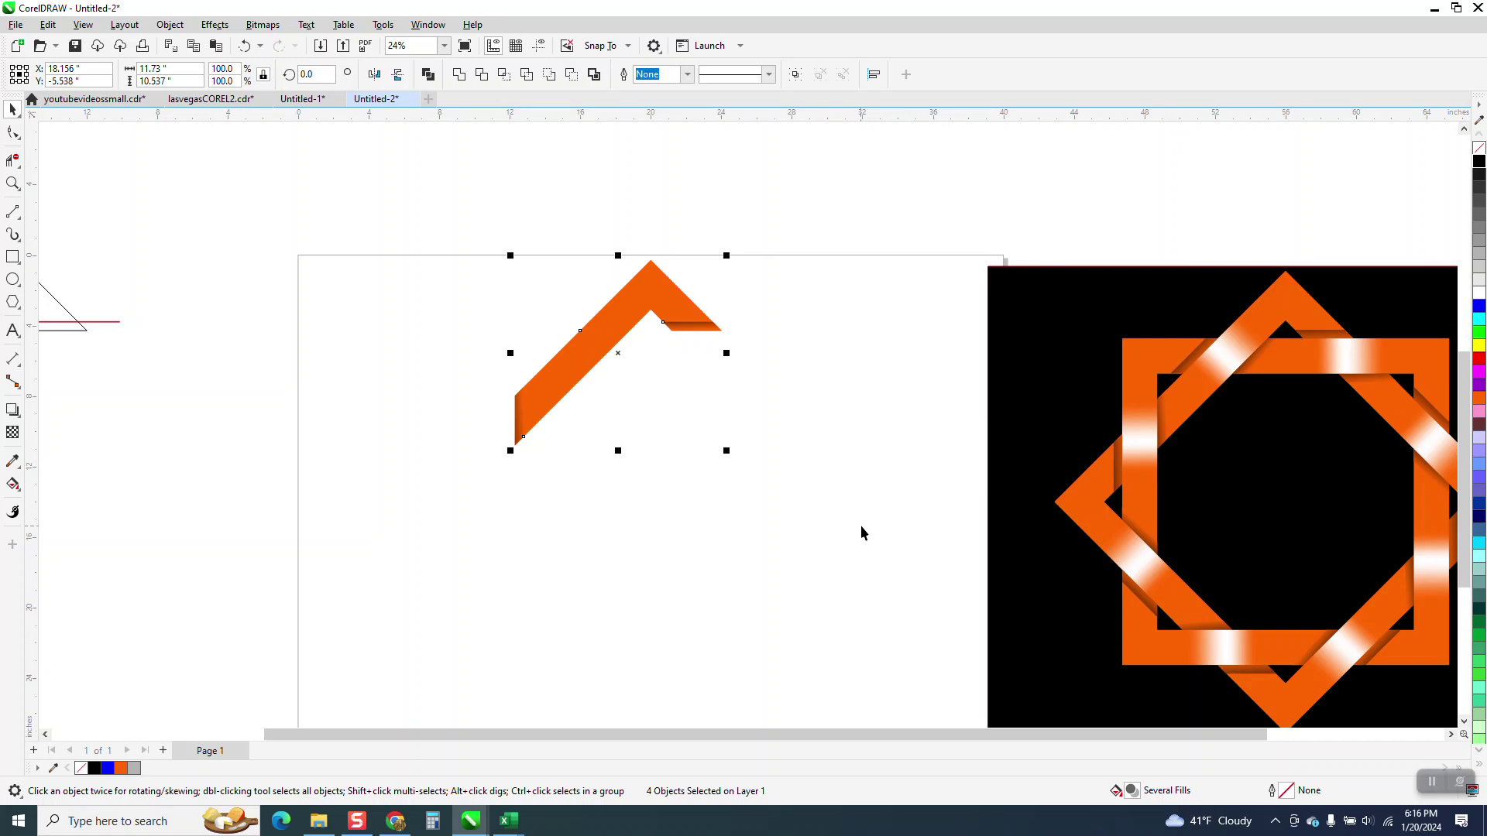
key(ctrl+g)
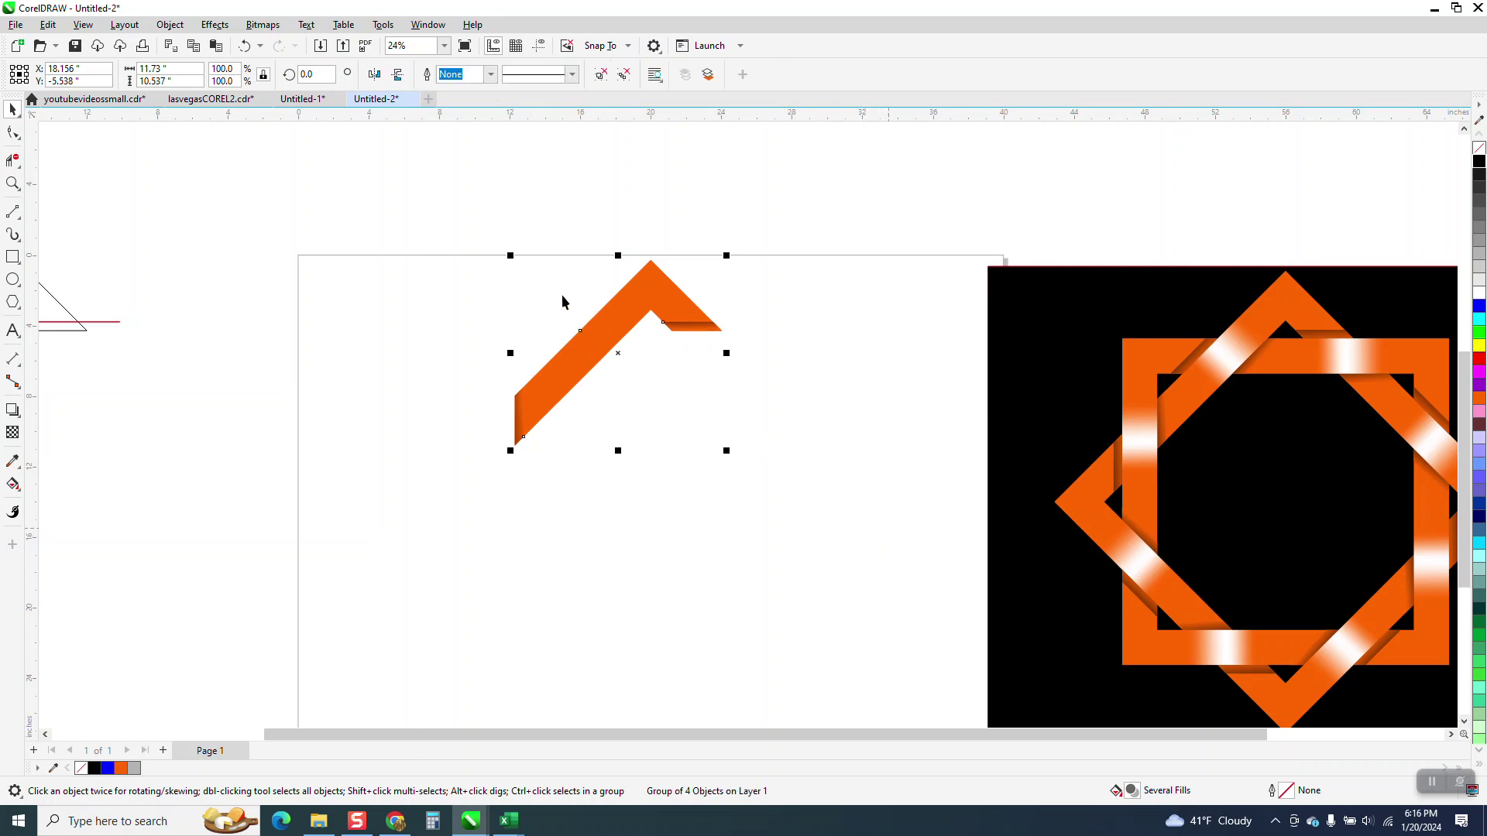
- Rotate copies of the grouped band in 45-degree increments about the star's centre to build the full star
click(618, 350)
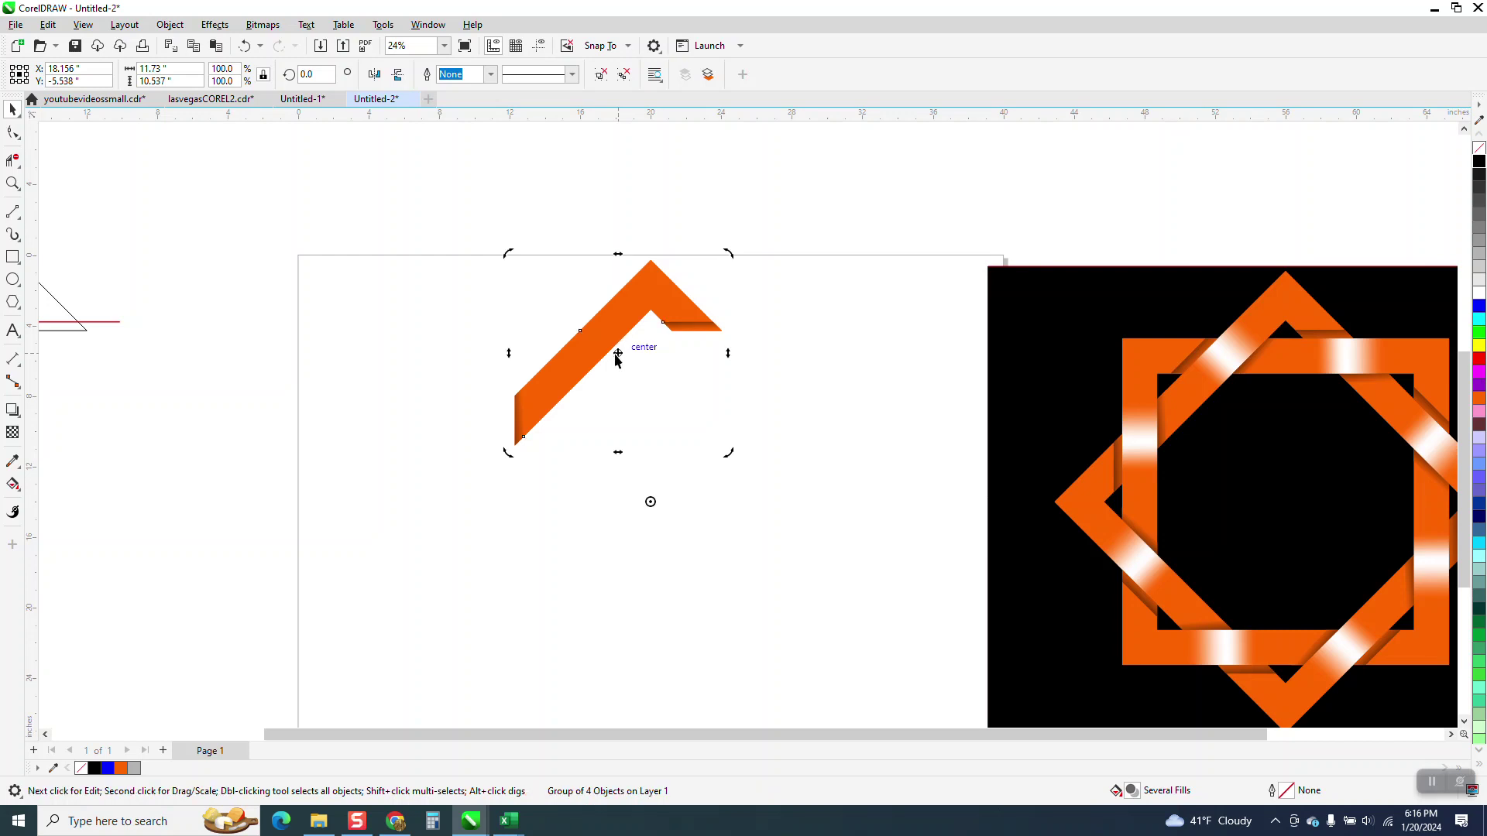
text(45)
key(Return)
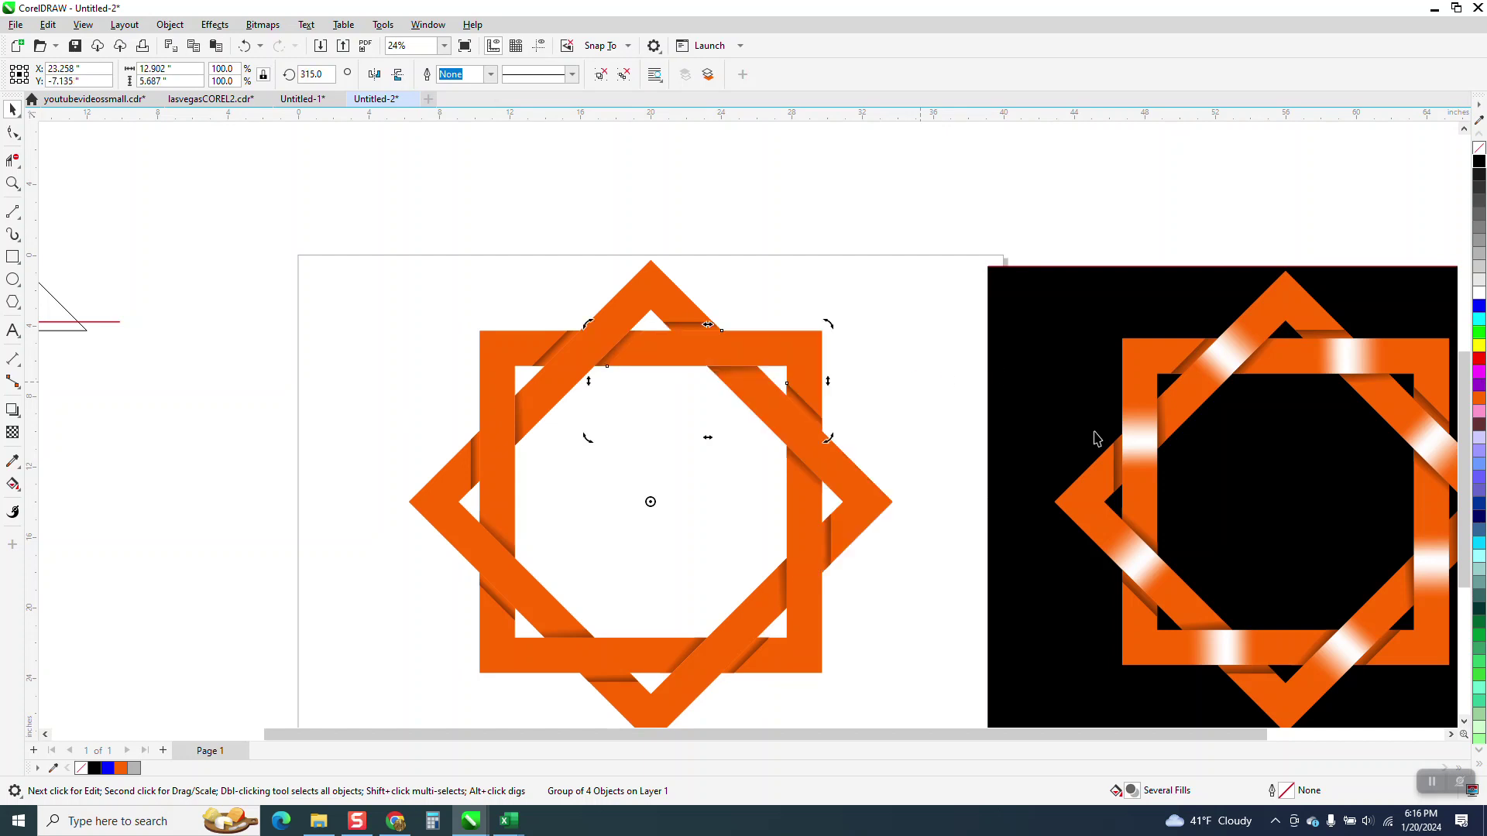
- Undo the rotated copies, the grouping and the strips' return, back to the shaded strips lying apart from the band
click(245, 46)
click(245, 45)
click(244, 45)
click(244, 46)
click(245, 45)
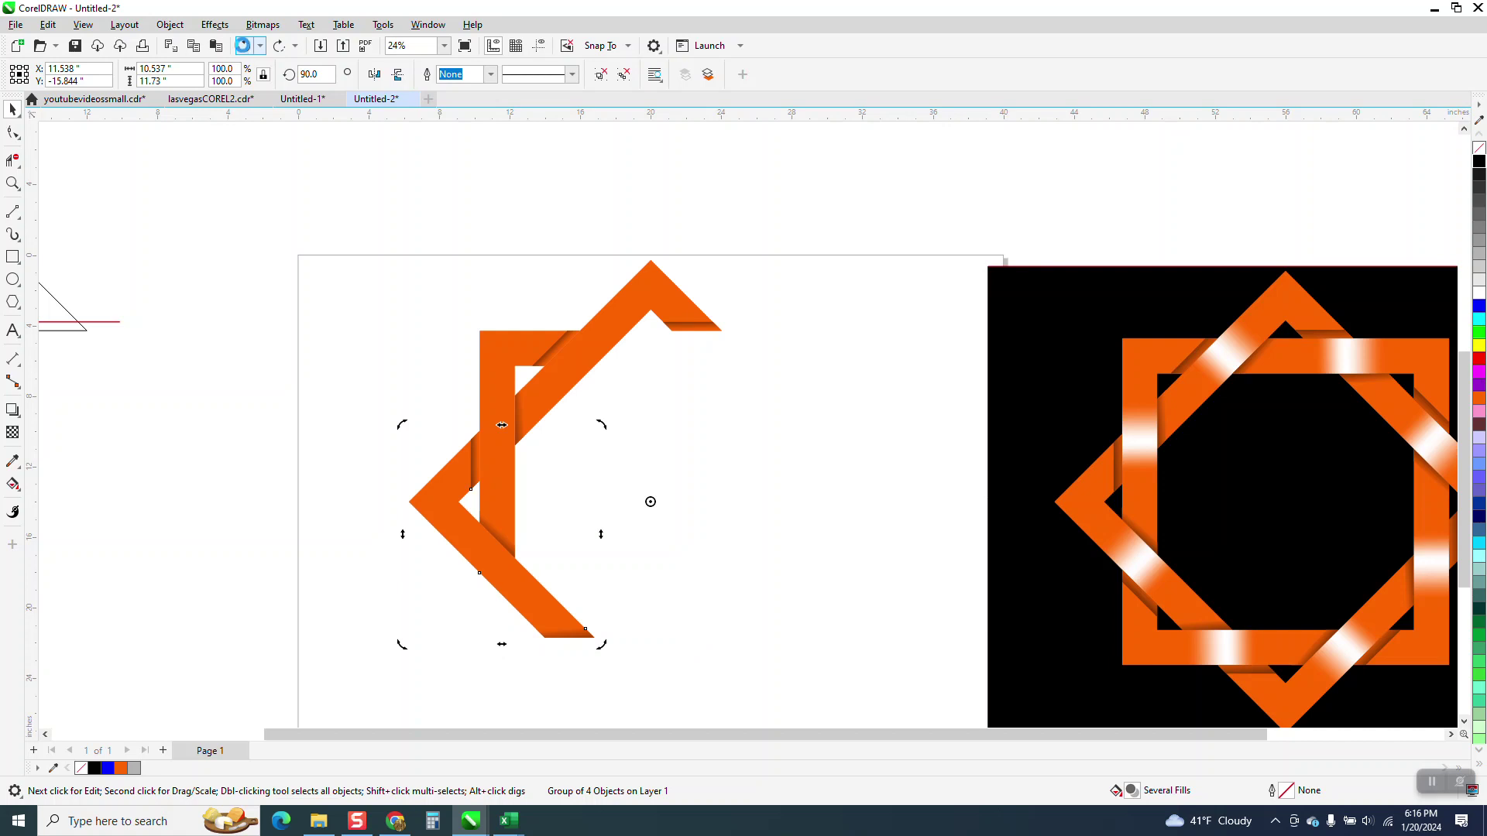
click(245, 45)
click(245, 45)
click(245, 45)
click(245, 49)
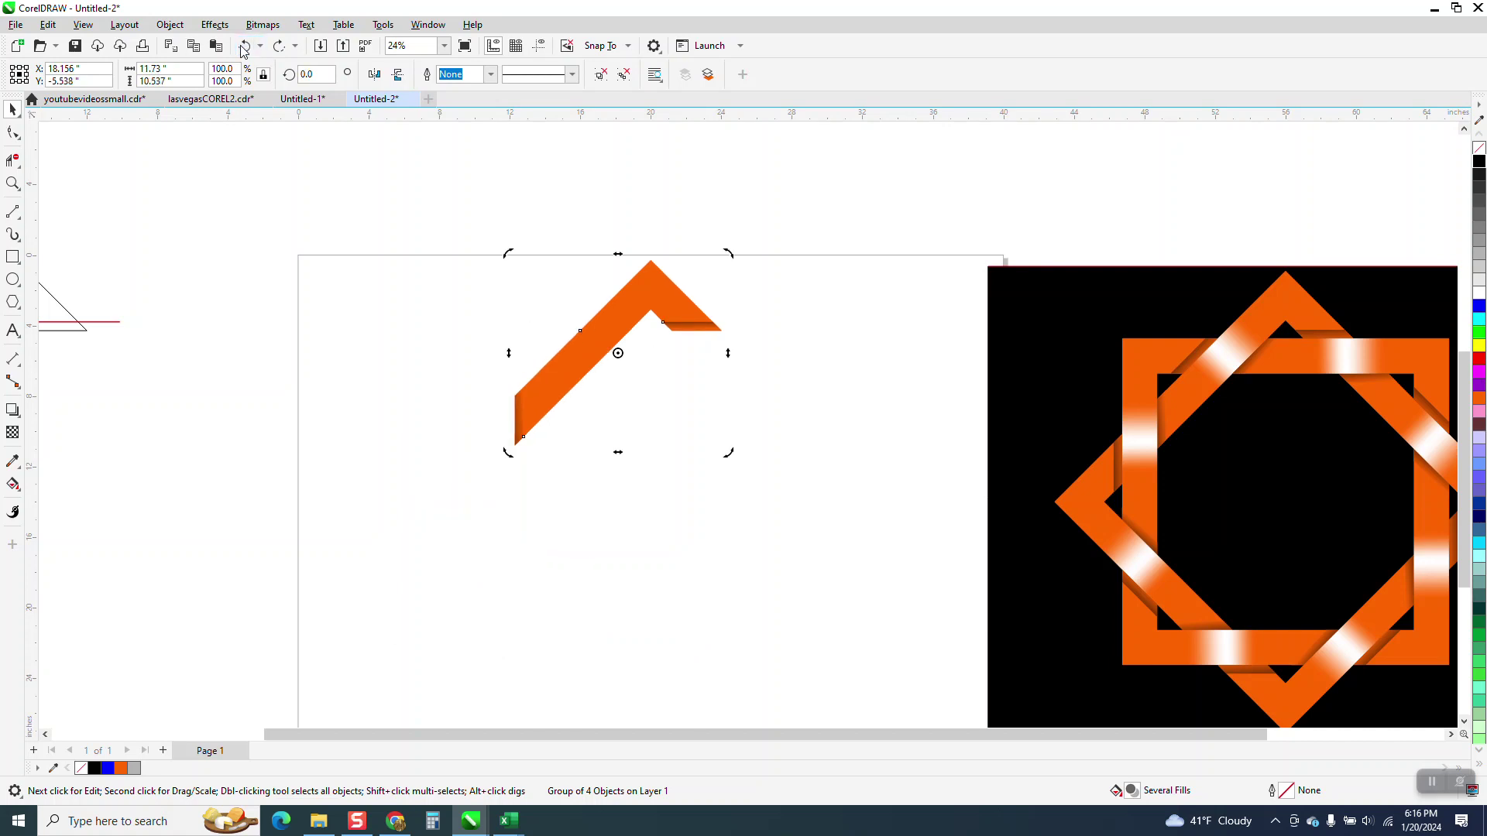
click(245, 46)
click(245, 46)
click(245, 45)
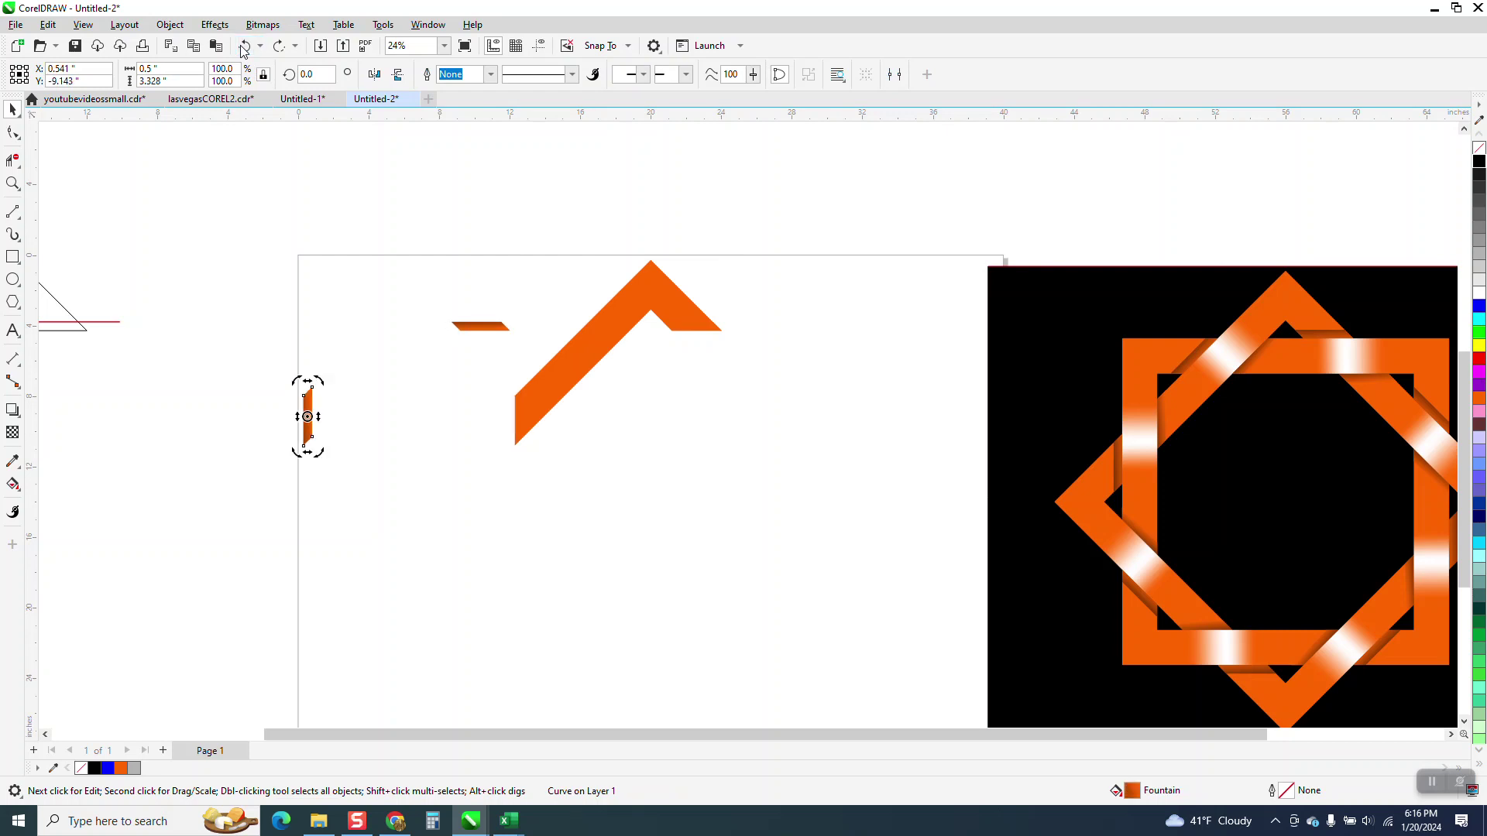
- Give the orange band a fountain fill running along its long diagonal arm, with orange at both ends
click(597, 349)
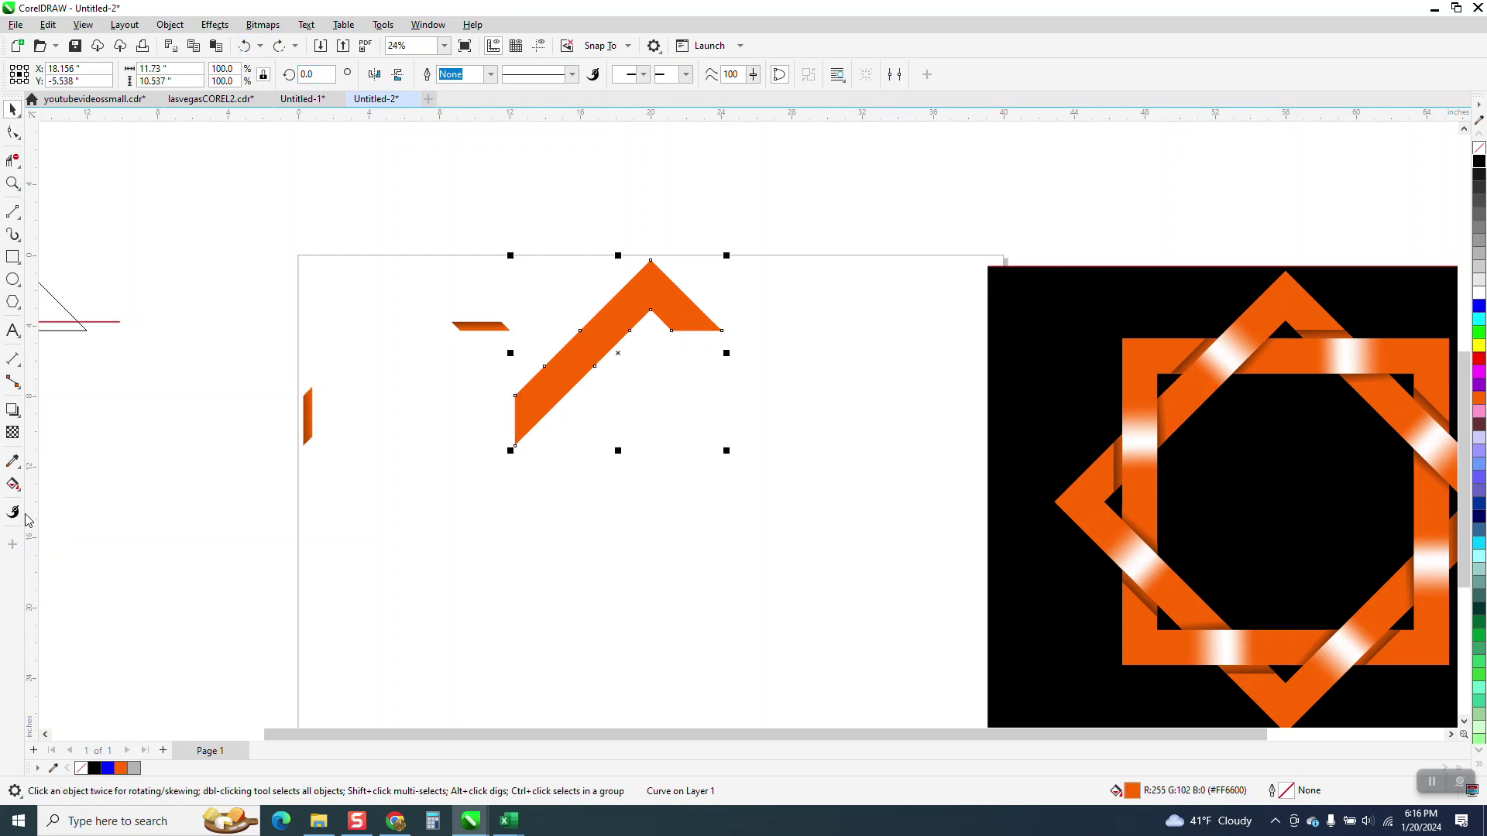
click(19, 489)
click(78, 487)
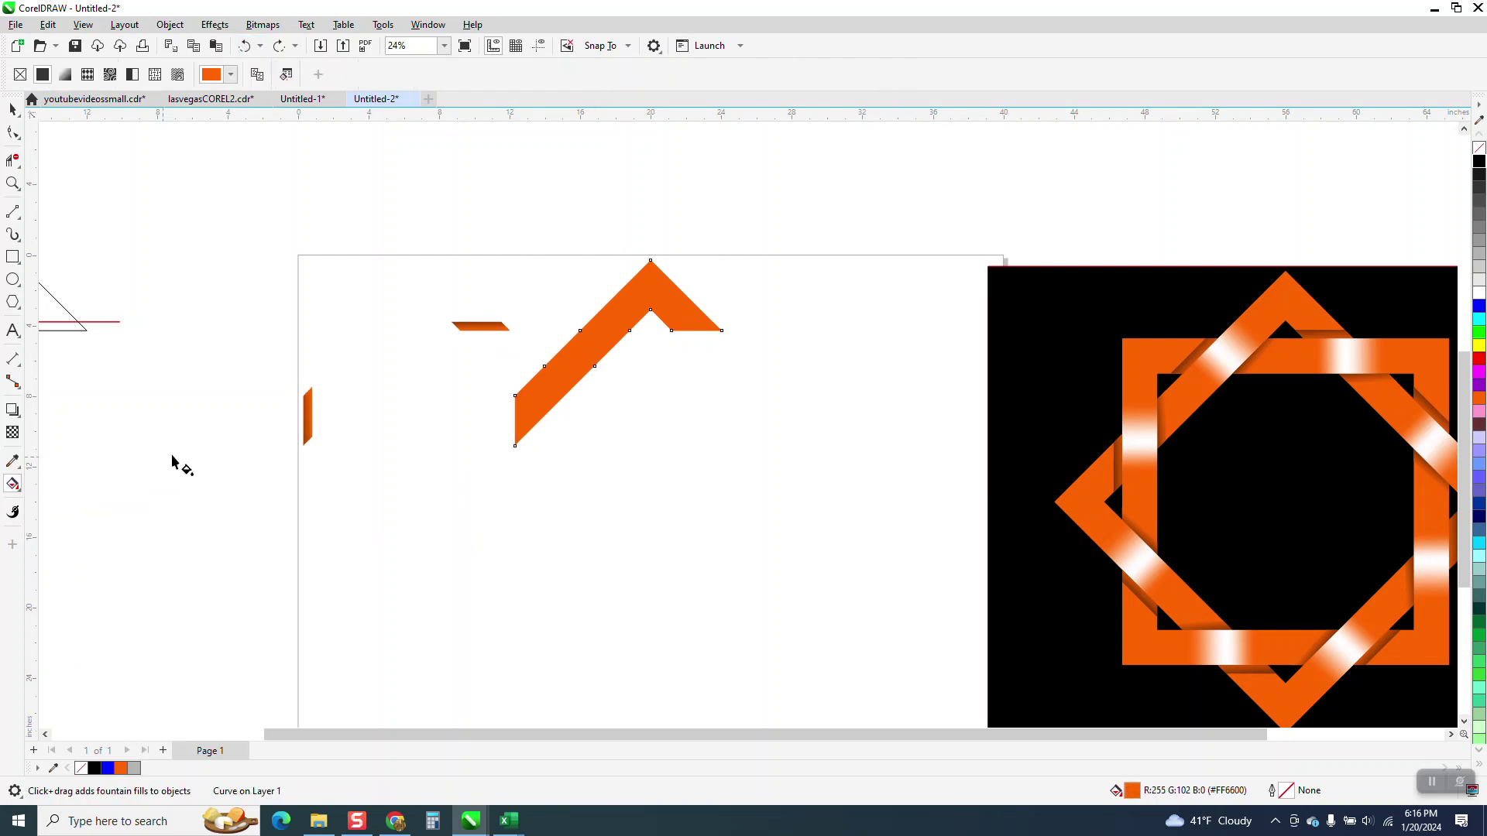
drag(650, 296, 515, 430)
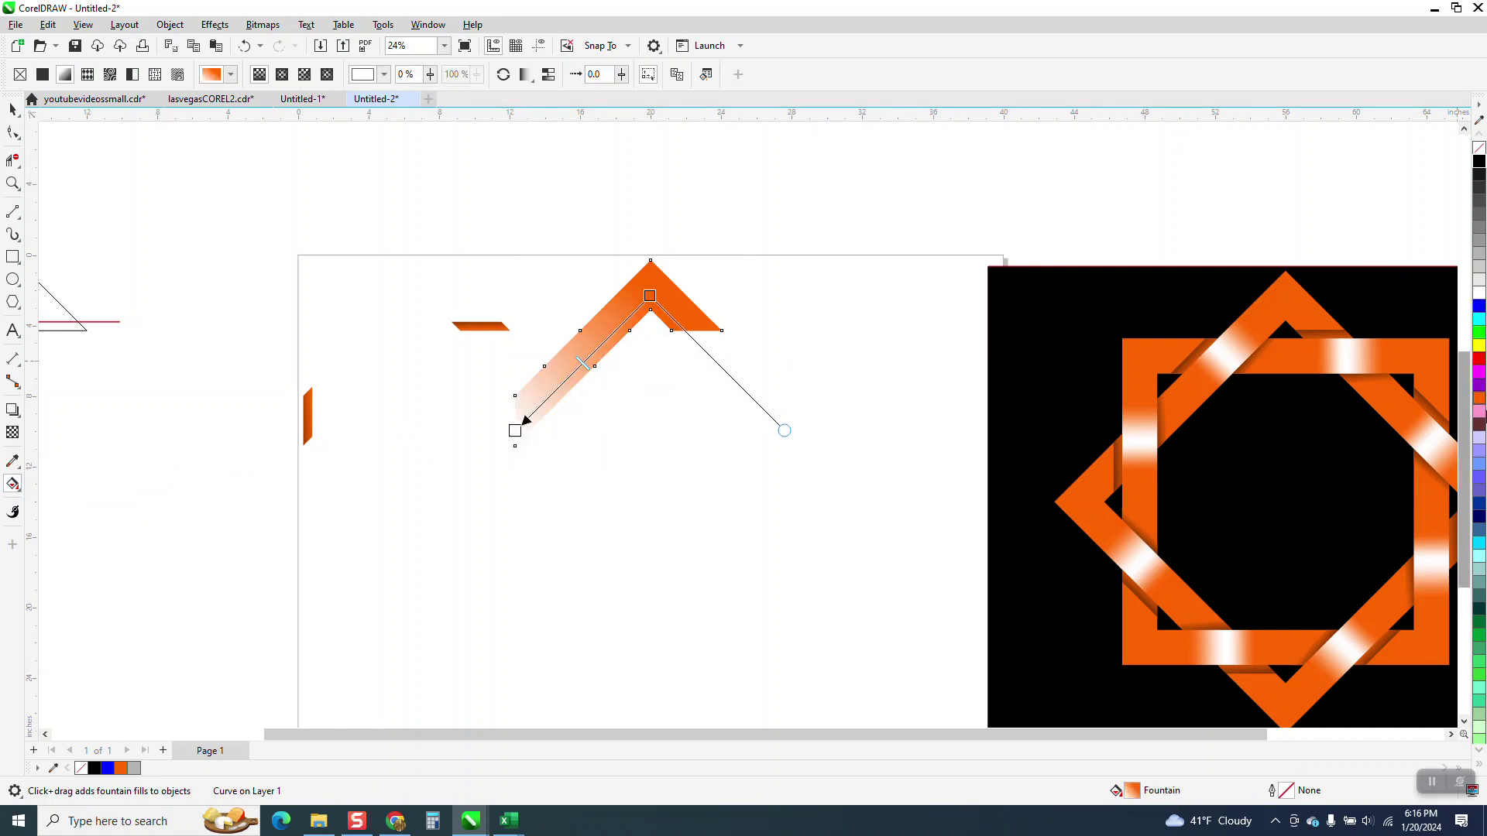
drag(1480, 401, 516, 431)
drag(649, 295, 661, 276)
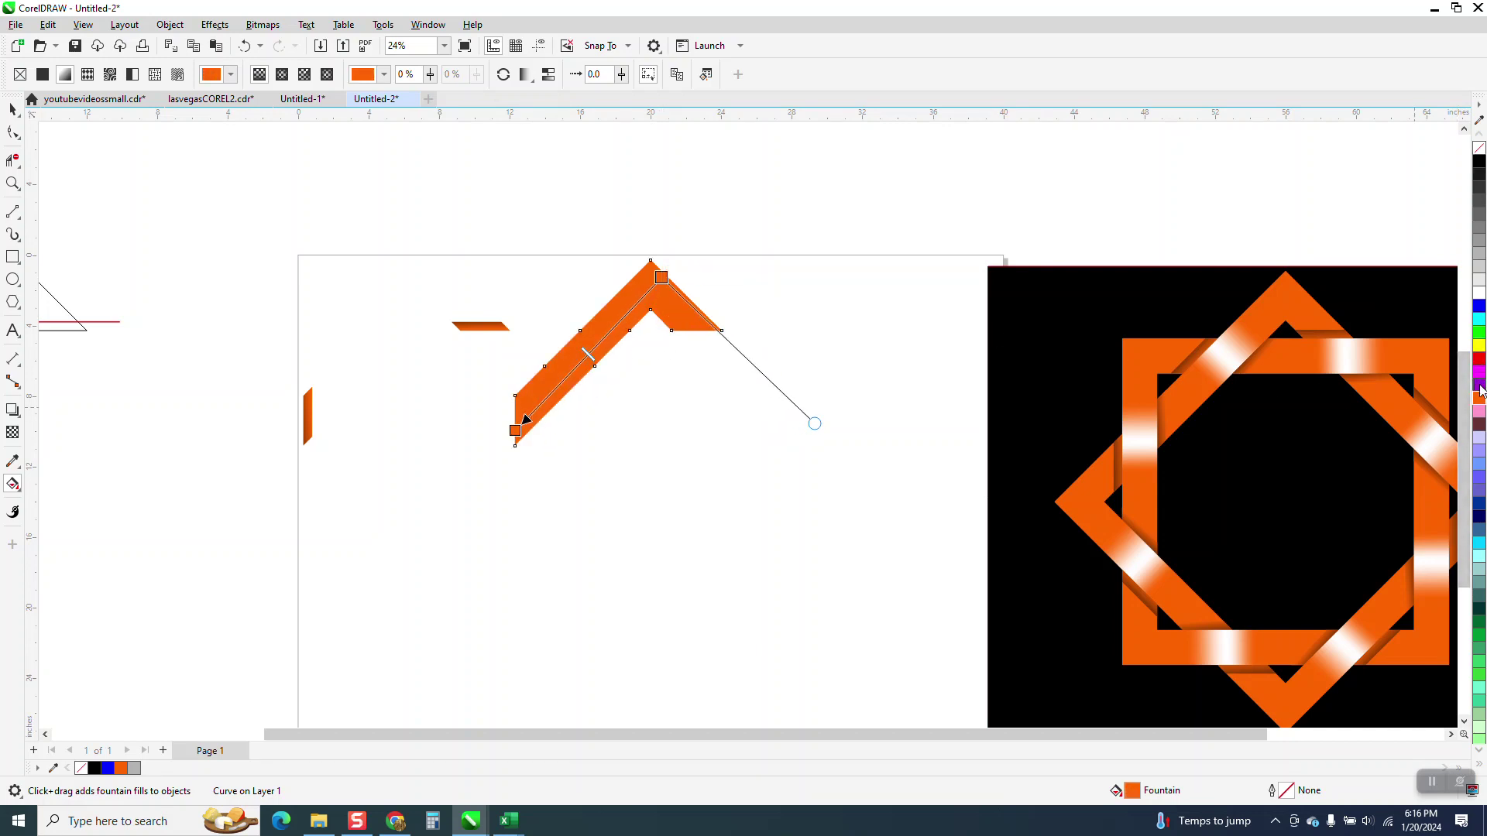
- Add a white stop midway along the band's gradient and flank it with orange stops at 33% and 62%
drag(1480, 297, 599, 354)
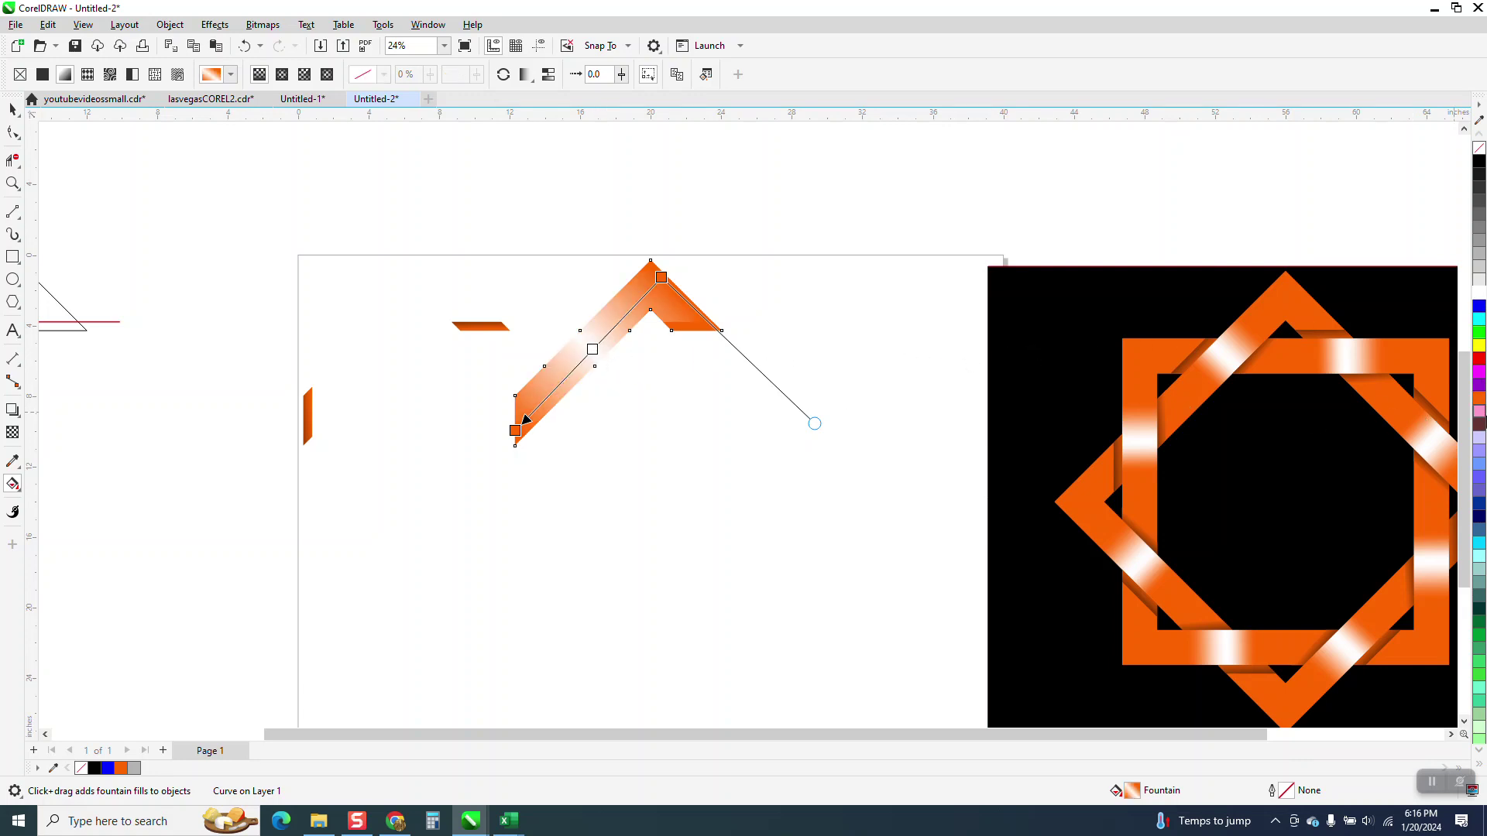
drag(1479, 406, 604, 338)
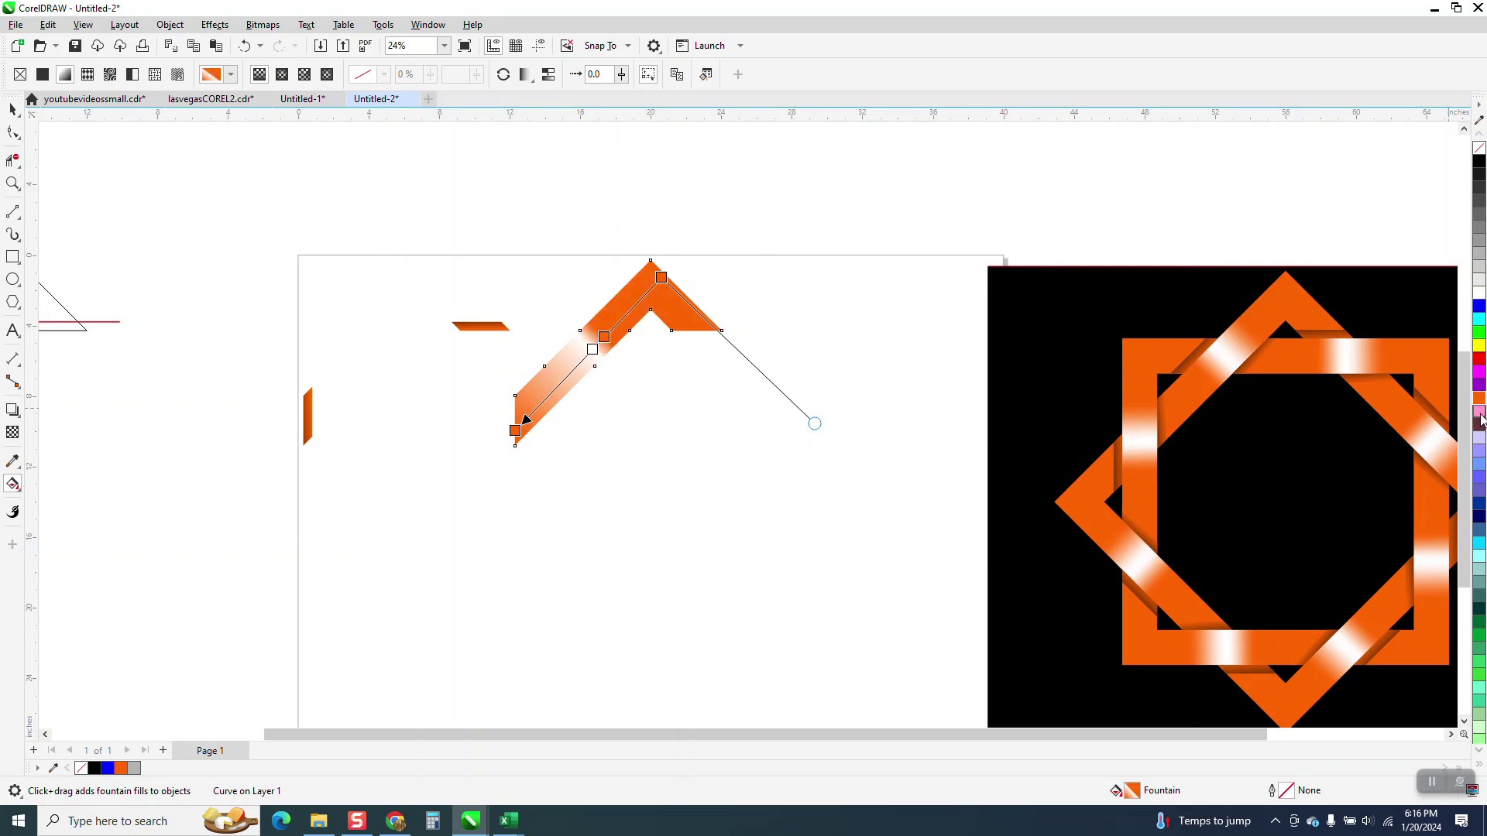
drag(1481, 420, 612, 329)
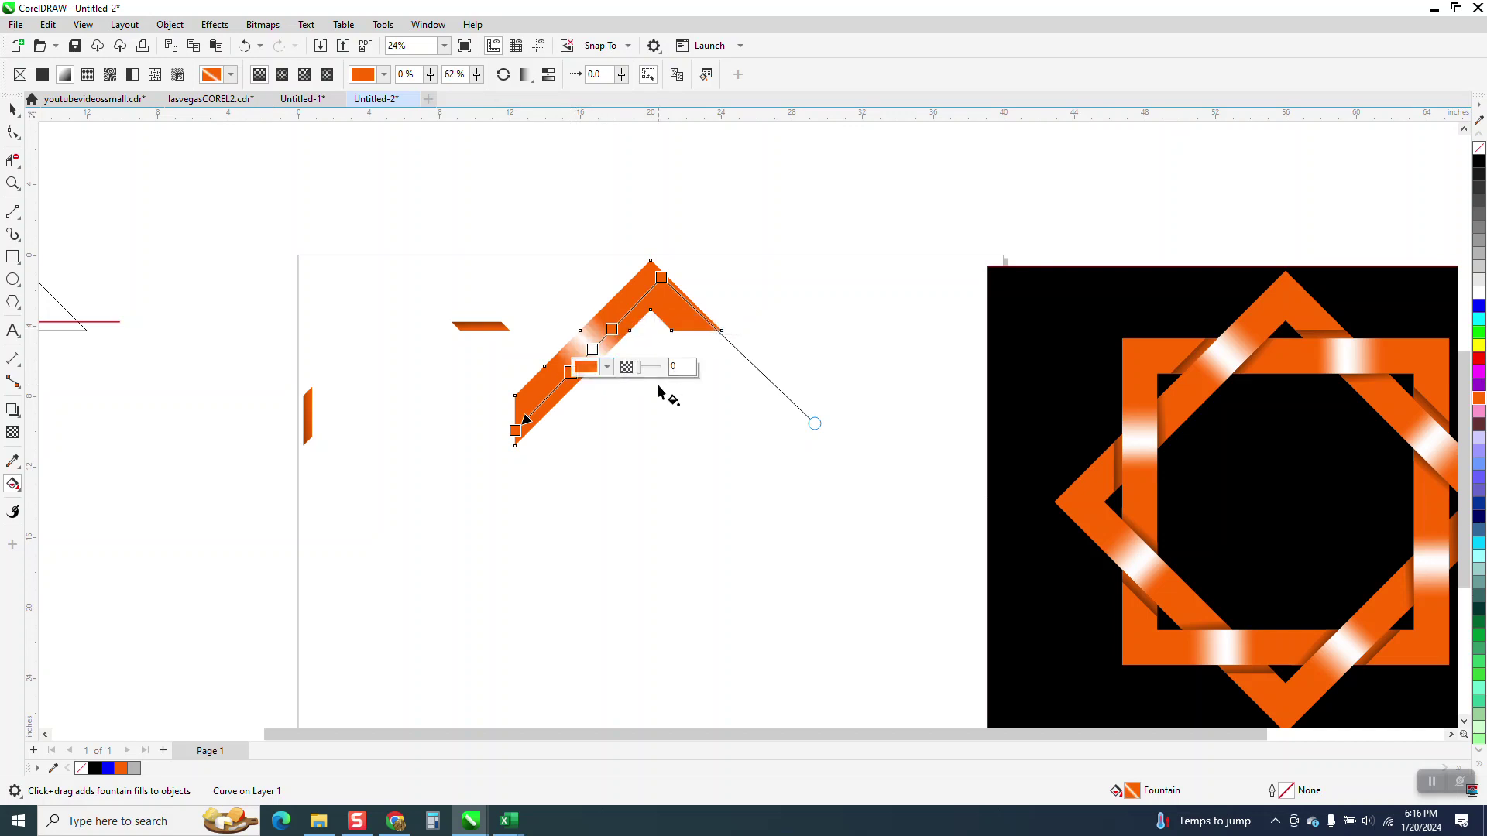
click(613, 330)
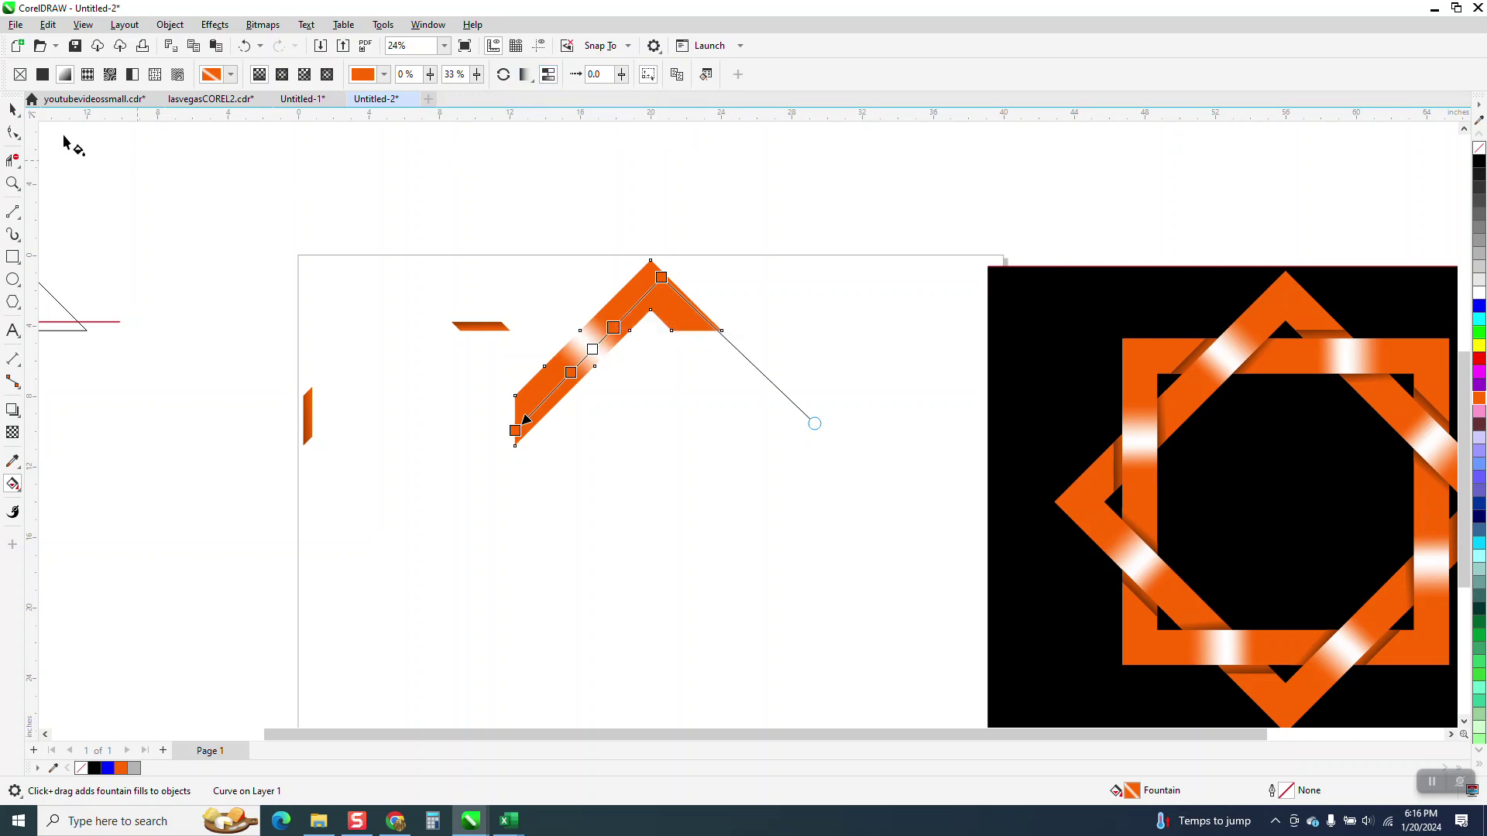
- Nudge both shaded strips 12 inches to the right onto the highlighted band, and group all four pieces
click(17, 111)
scroll(457, 388, down, 1)
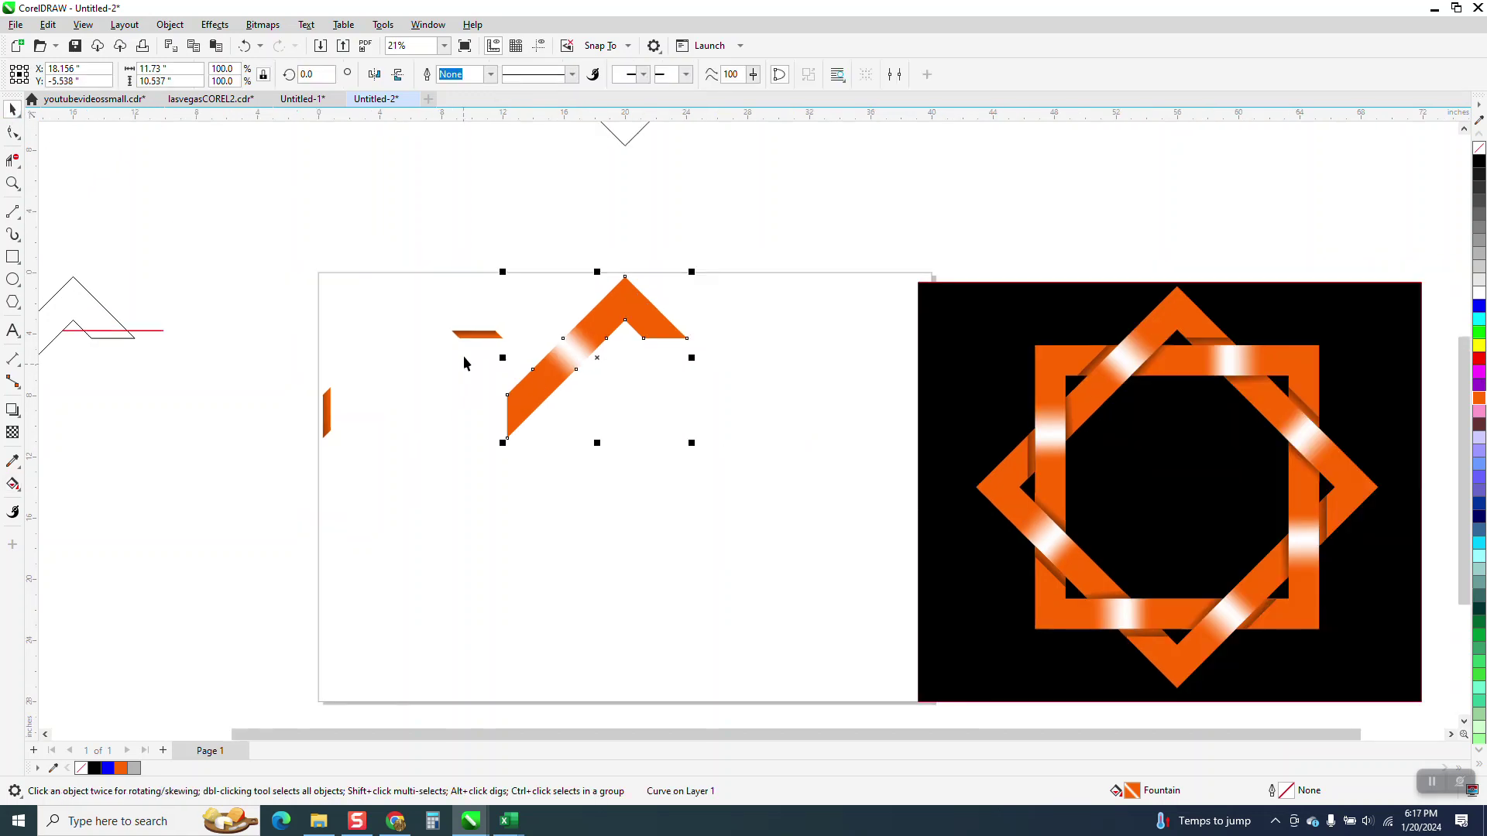
drag(248, 281, 423, 444)
drag(502, 470, 504, 472)
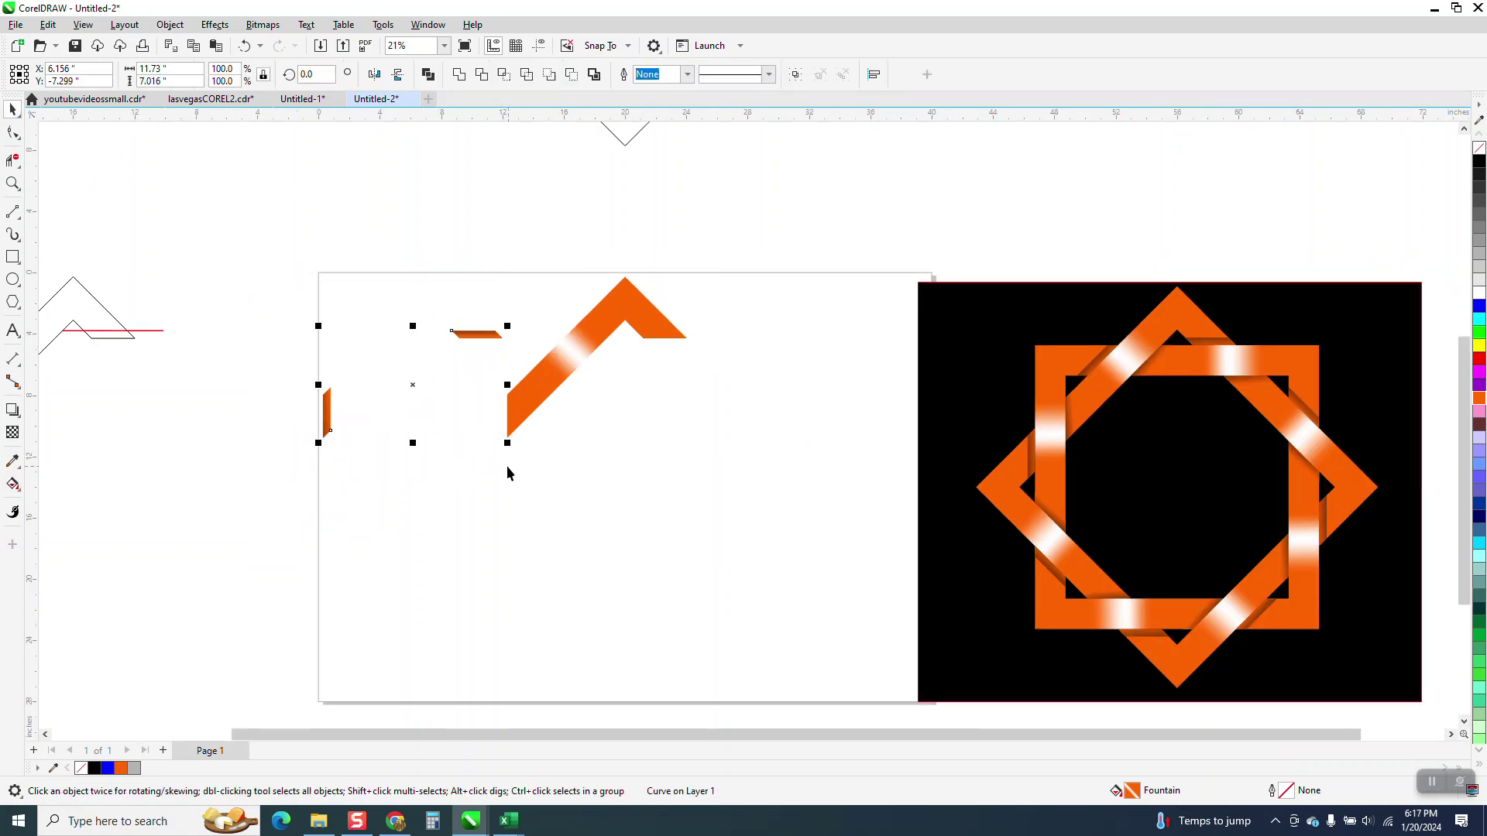
key(Right)
drag(441, 244, 777, 518)
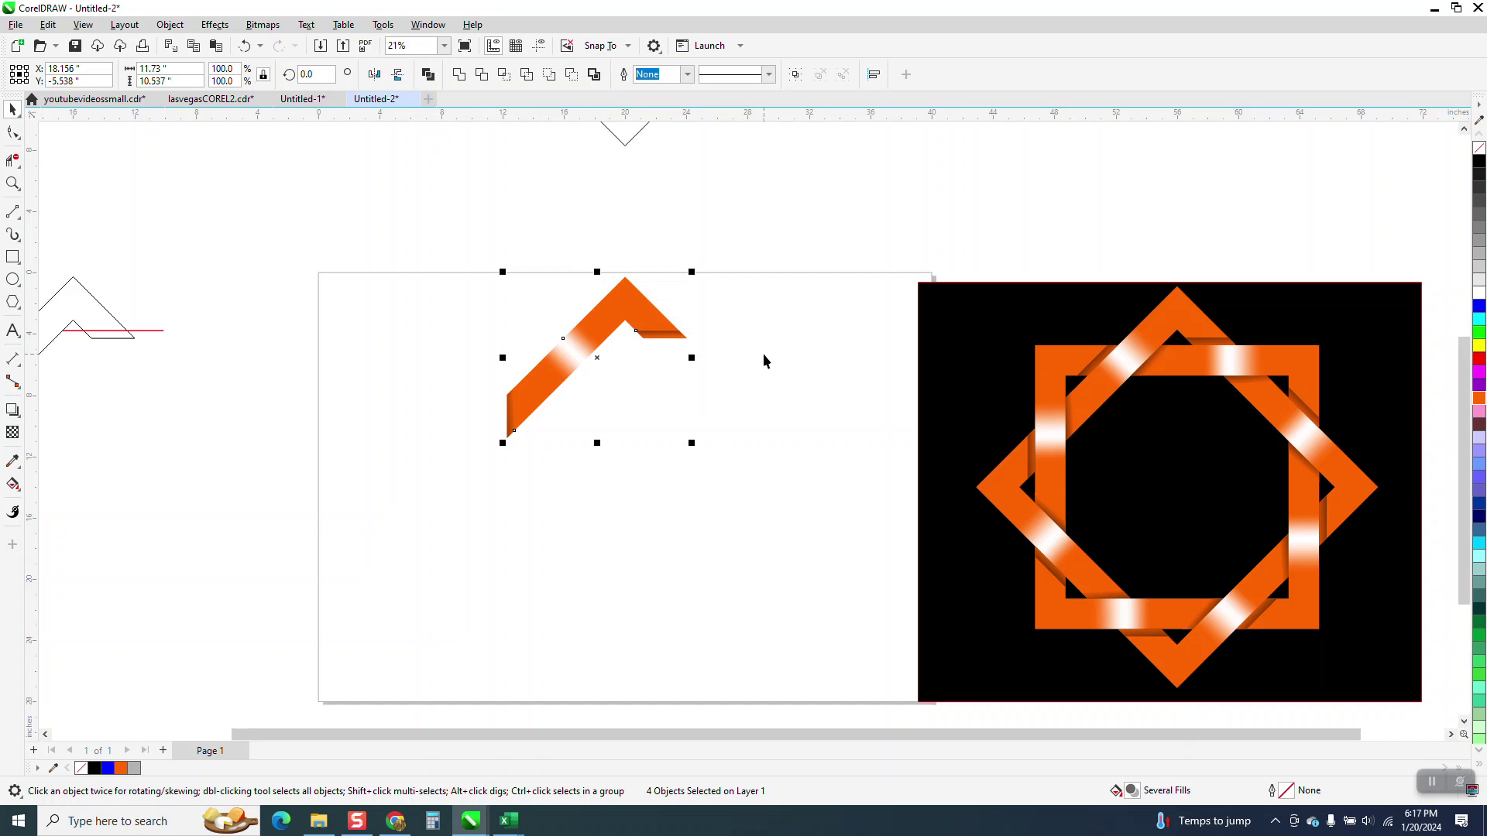
key(ctrl+g)
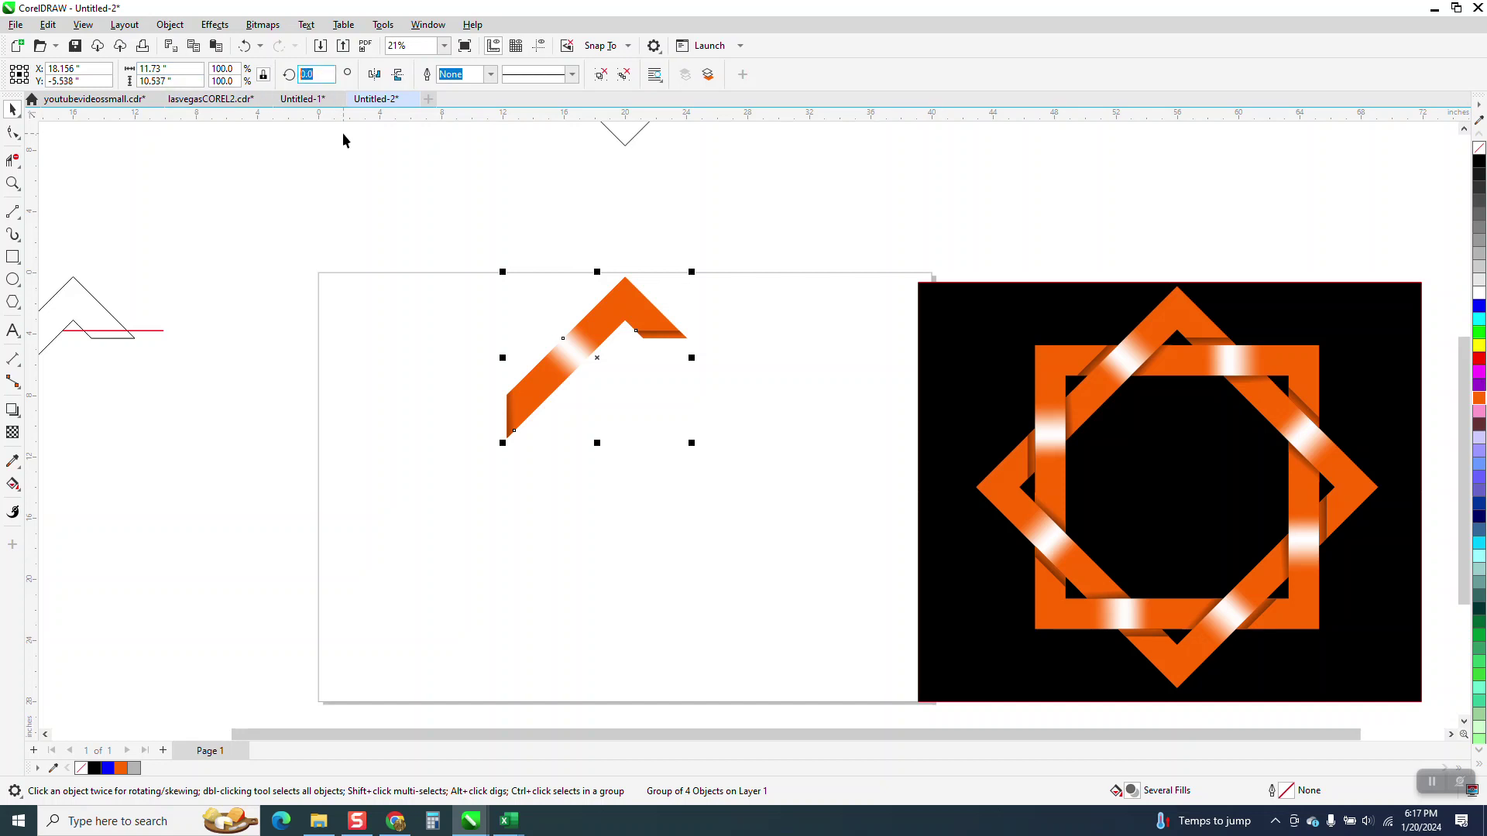
- Create a copy of the grouped band rotated 45 degrees about the star's centre, and repeat it six more times to complete the star
text(45)
key(Return)
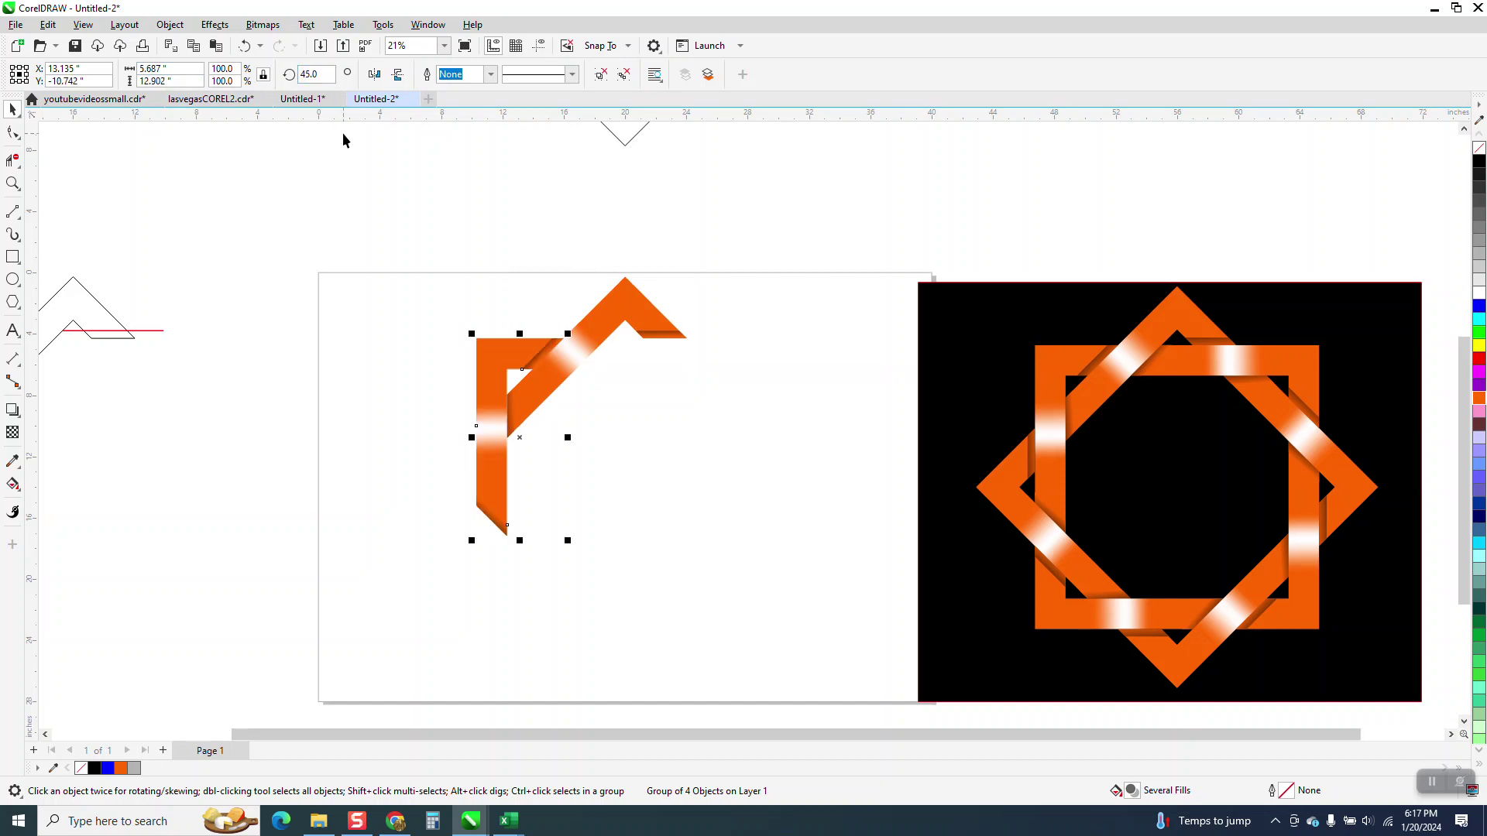
key(ctrl+r)
key(ctrl+r)
key(ctrl+r)
key(ctrl+r)
key(ctrl+r)
key(ctrl+r)
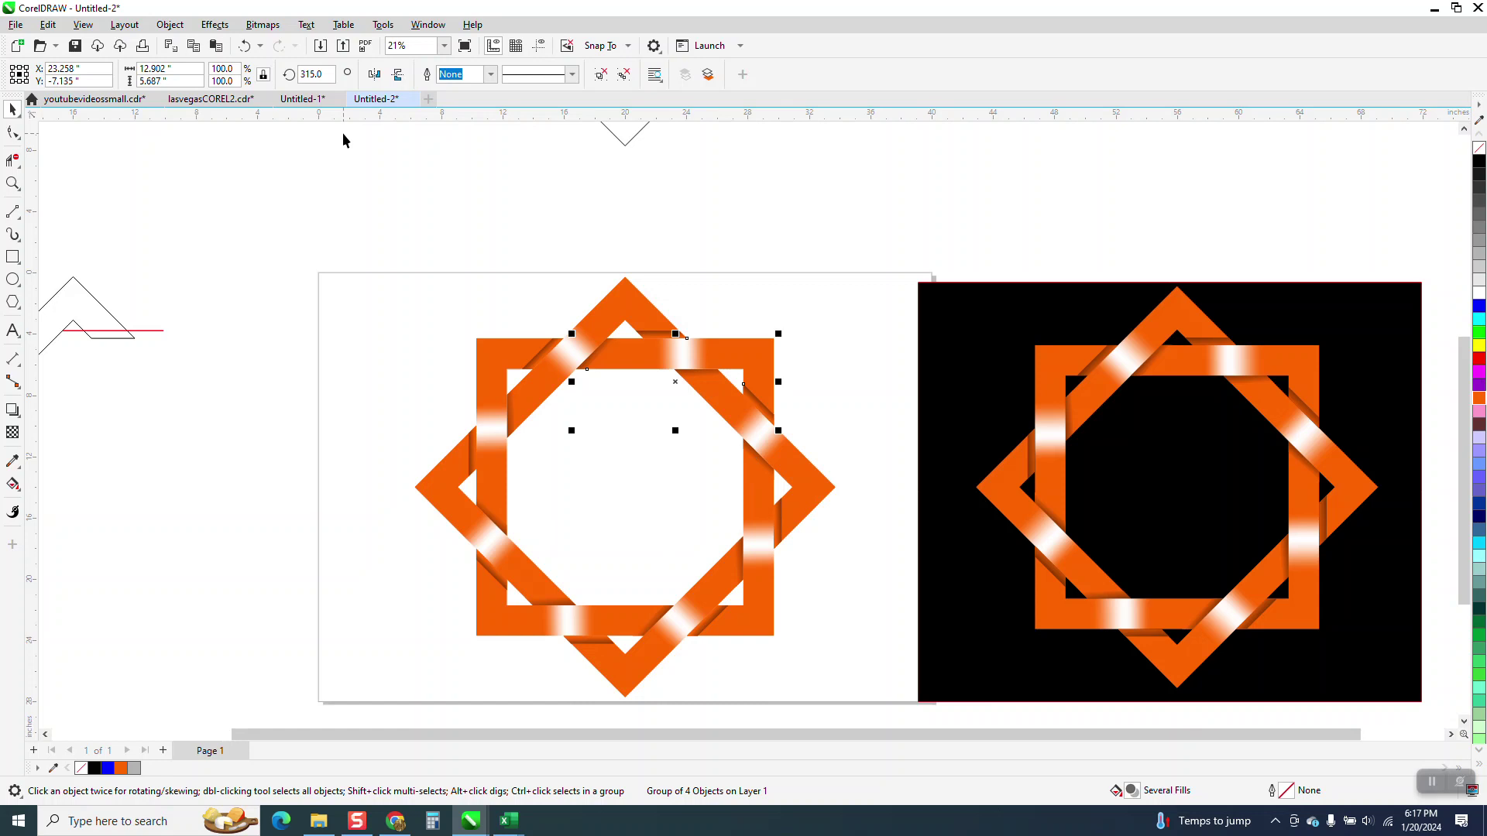
- Move the black background rectangle from the reference star to behind the newly built star, covering its full height
drag(912, 344, 372, 335)
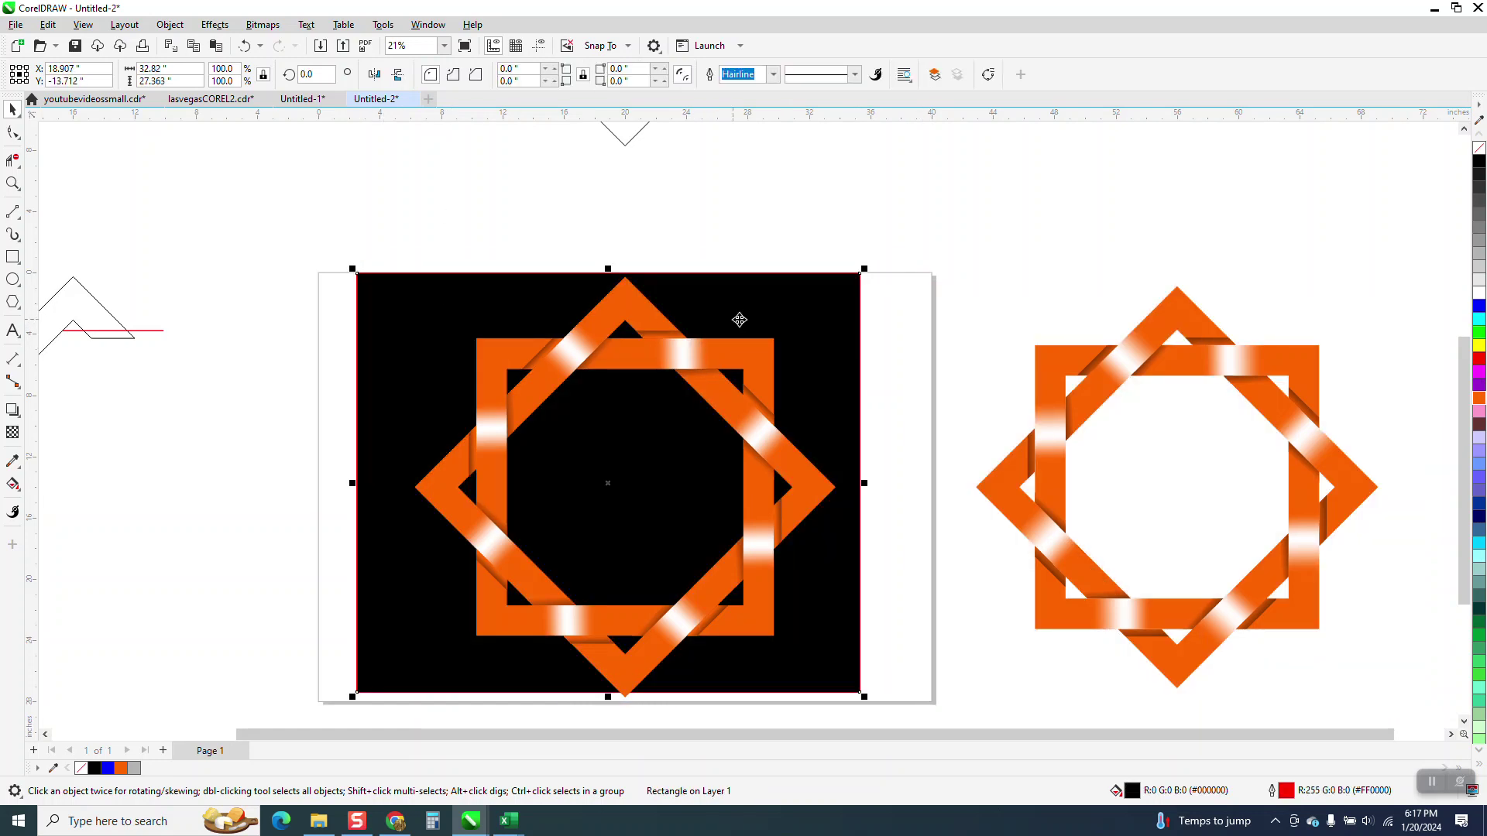
drag(773, 322, 779, 333)
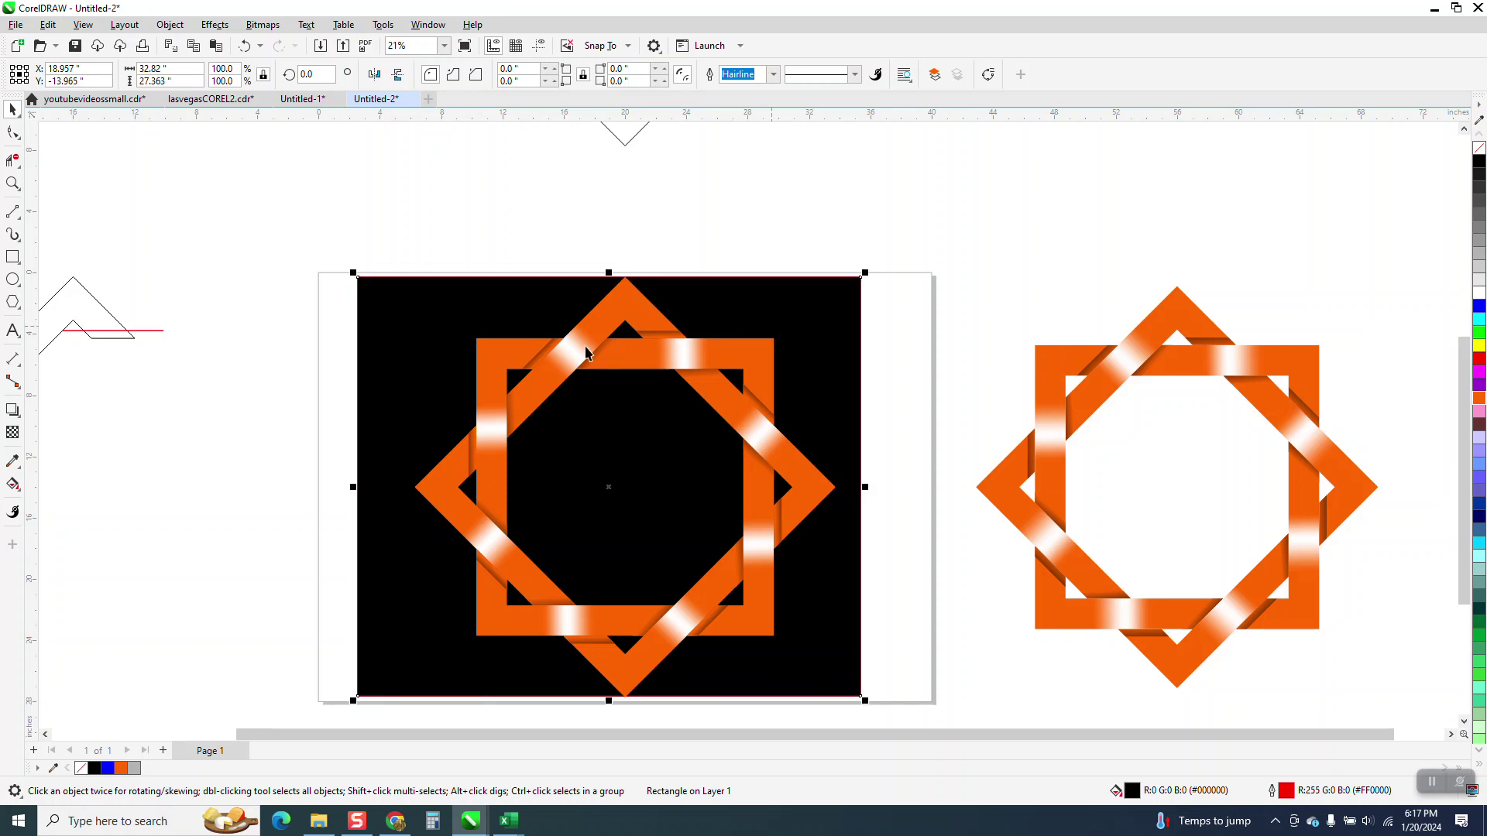
- Inspect the shadows and white highlights where the new star's bands cross, up close and as a whole
click(13, 184)
drag(582, 295, 709, 378)
scroll(790, 392, down, 4)
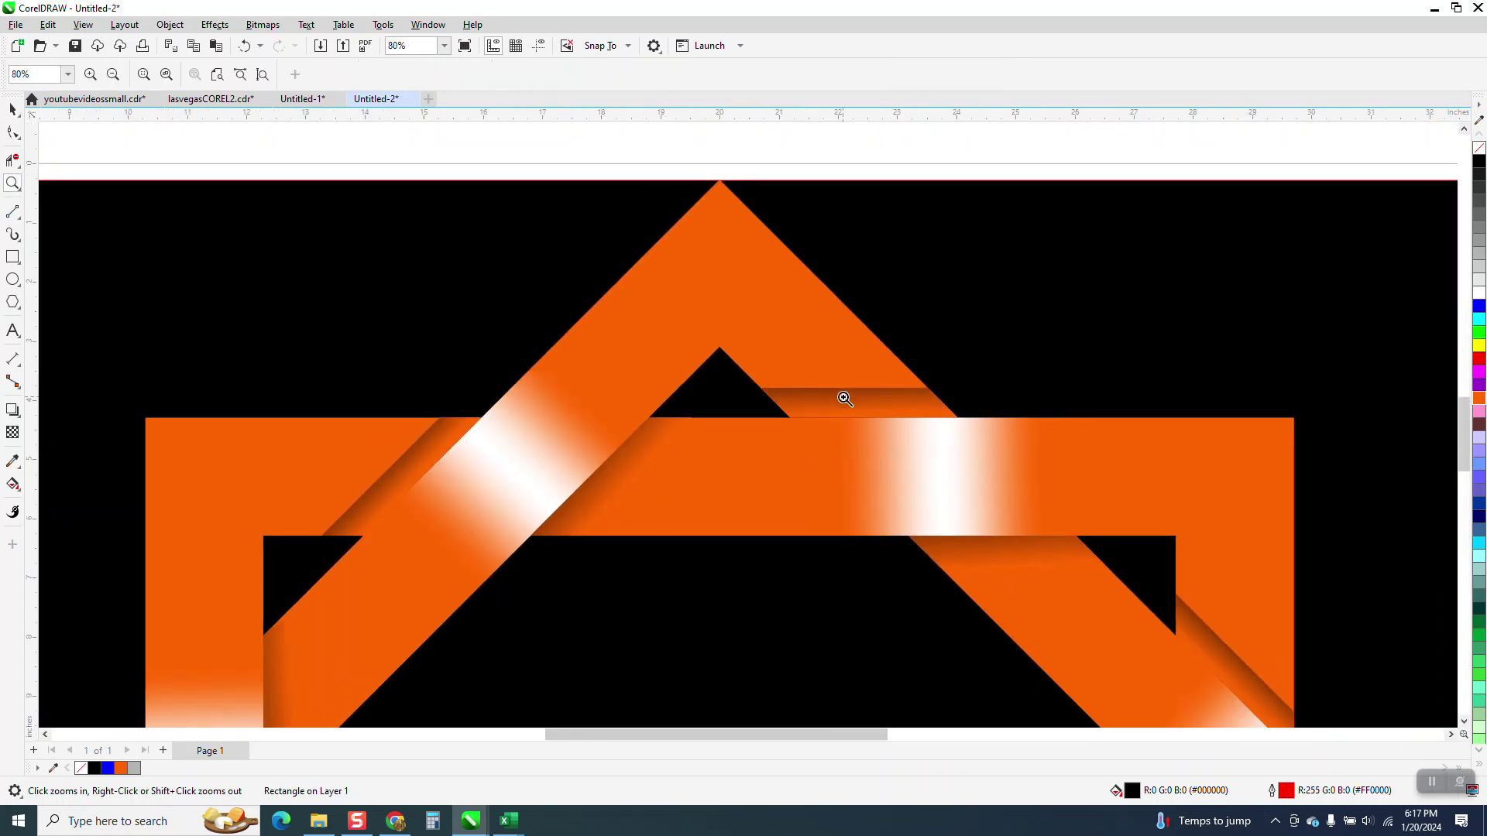
scroll(845, 398, down, 2)
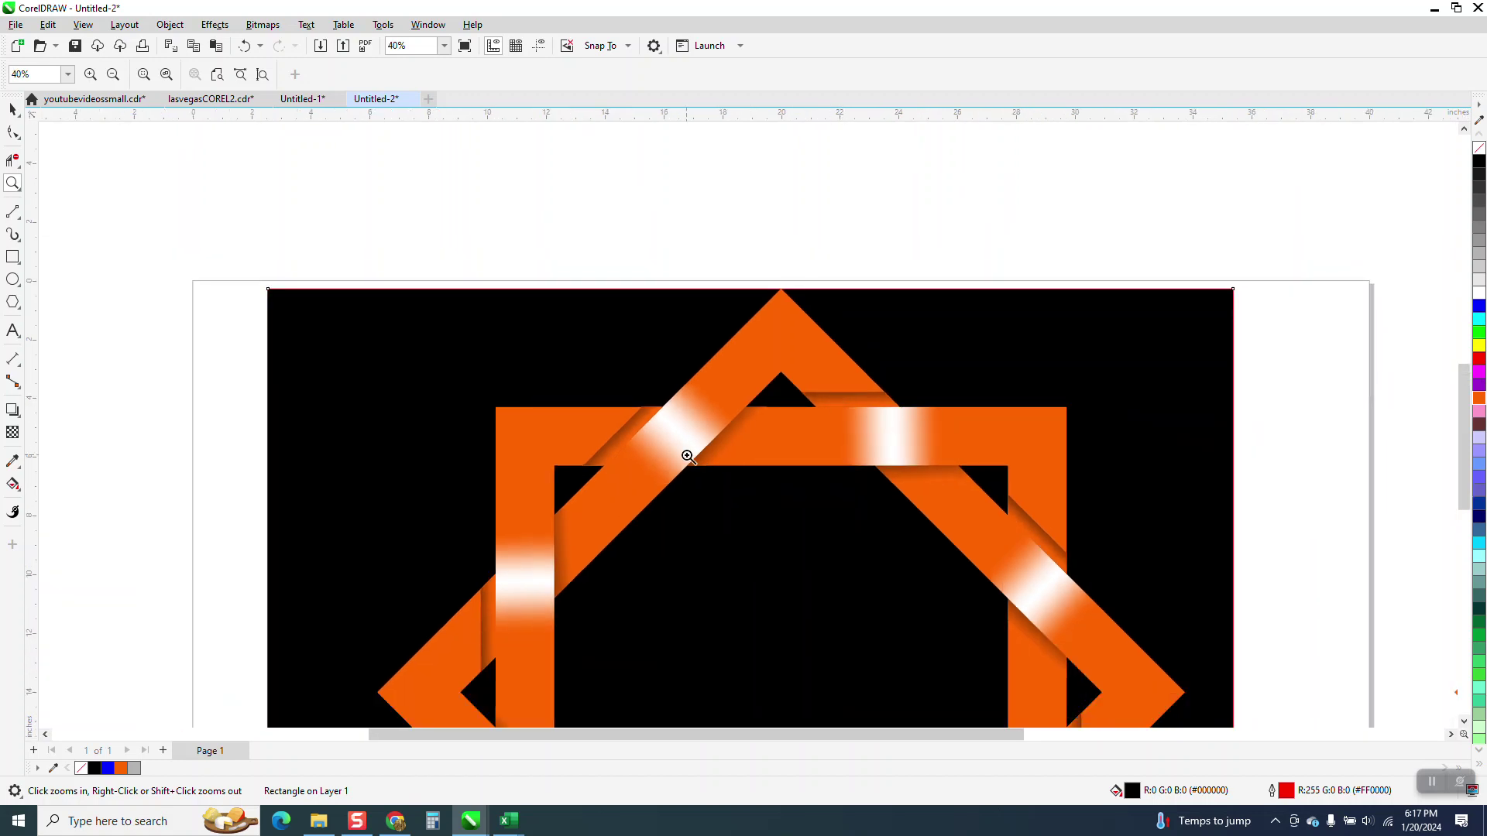
scroll(667, 446, down, 3)
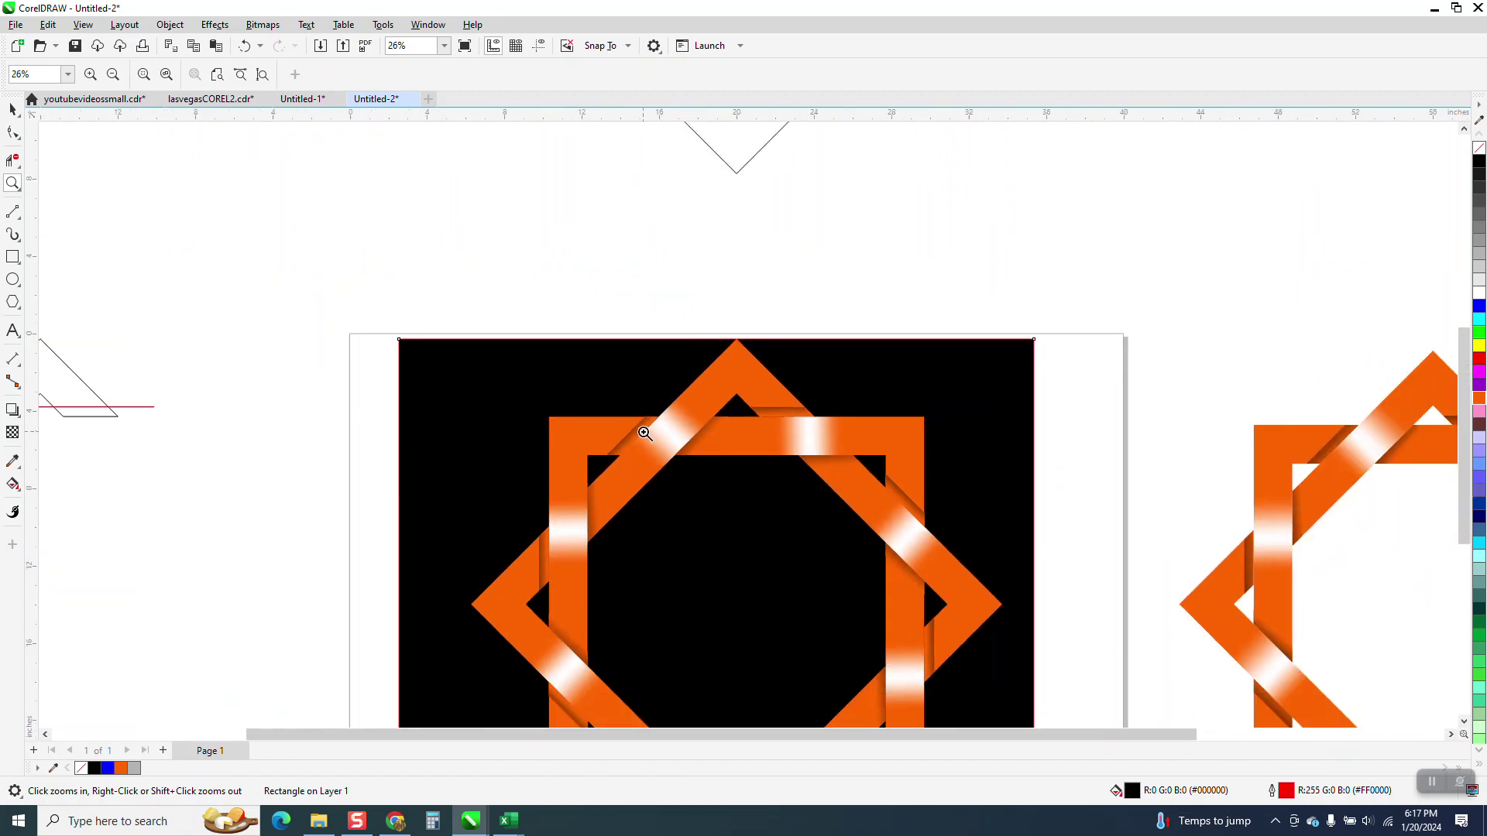
drag(724, 395, 874, 423)
scroll(590, 398, down, 2)
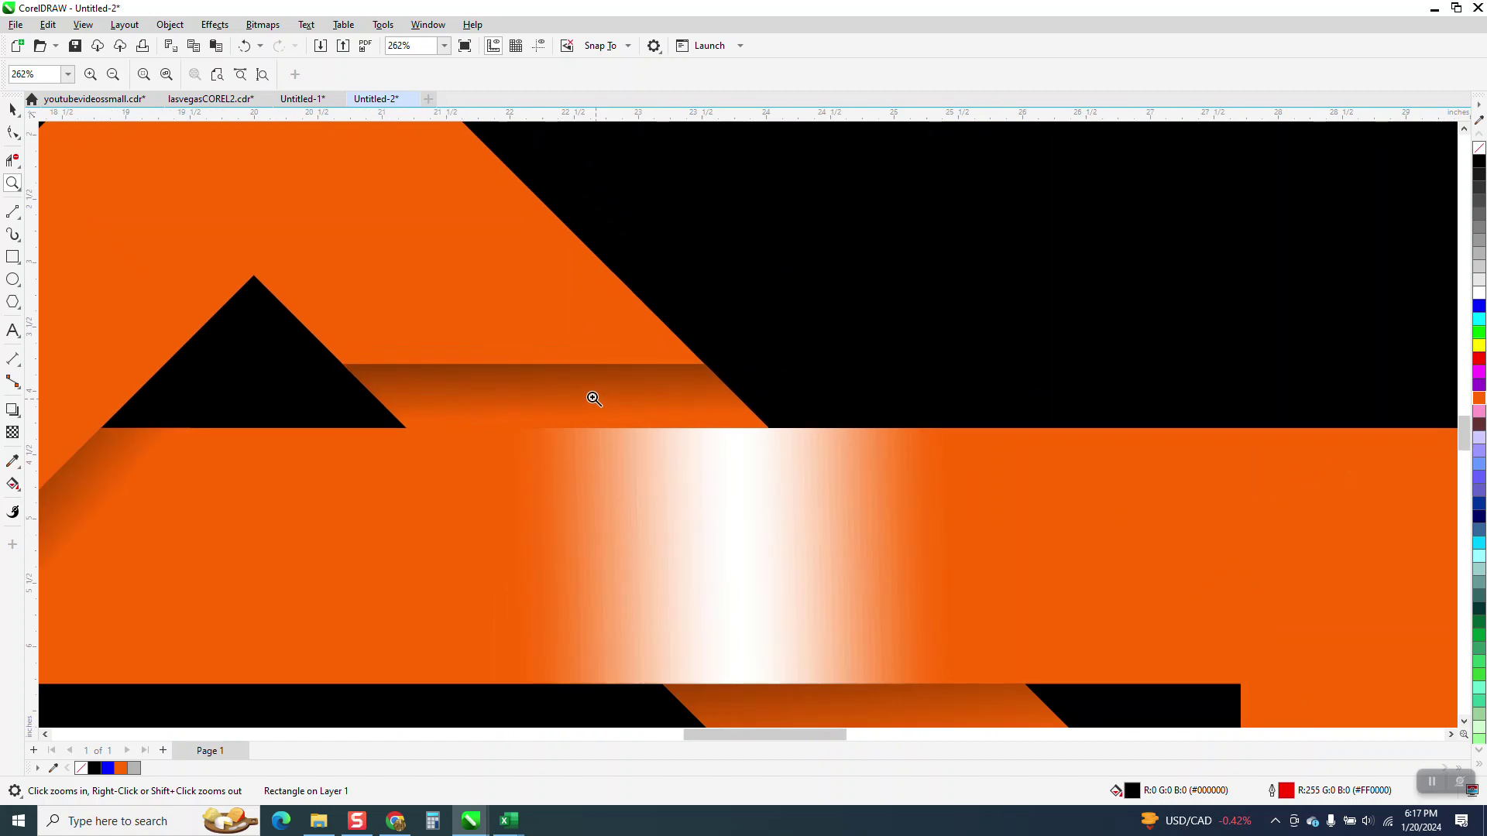
scroll(587, 397, down, 4)
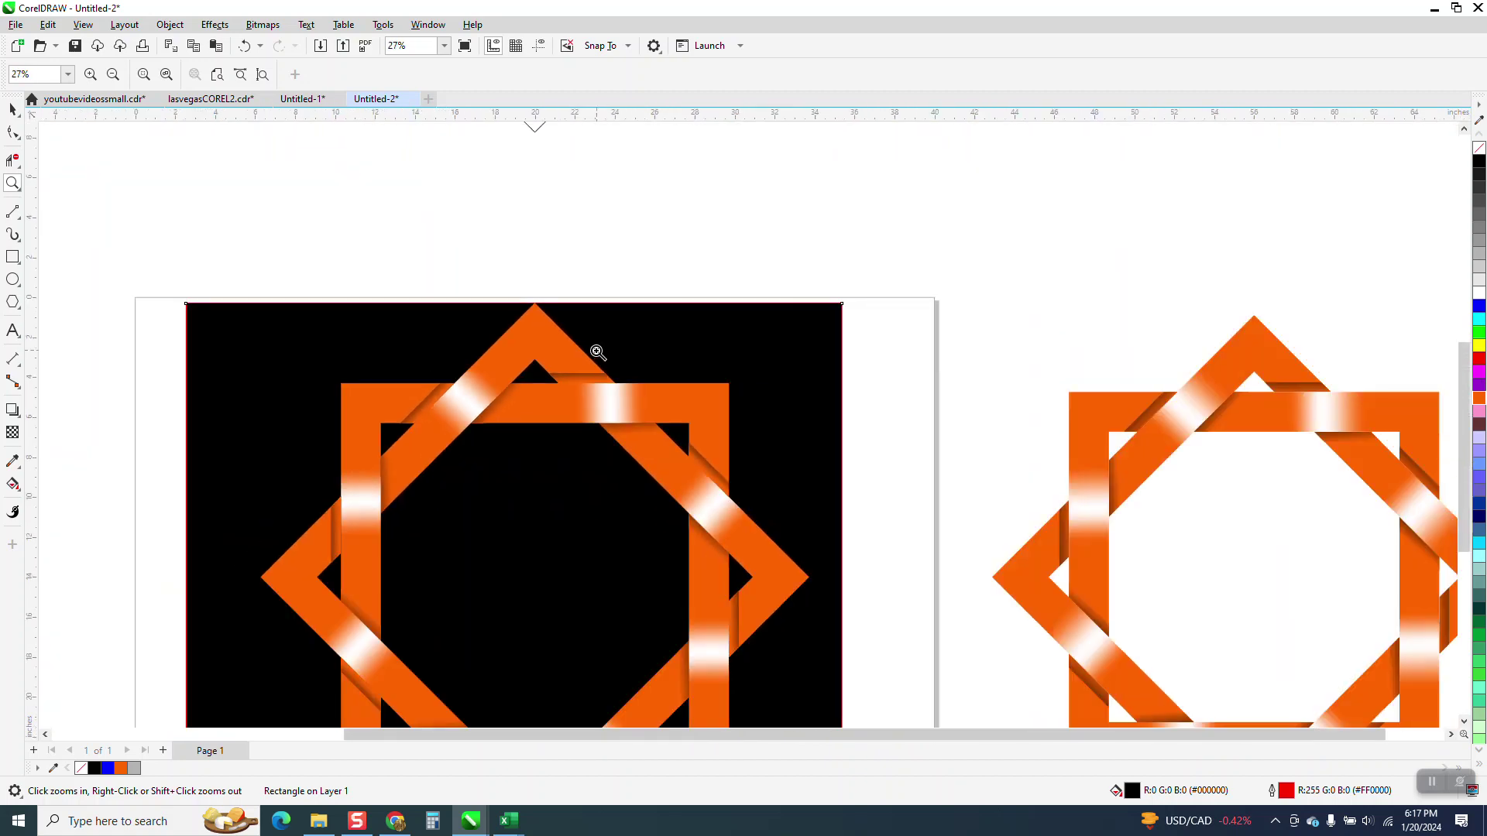
scroll(597, 352, down, 1)
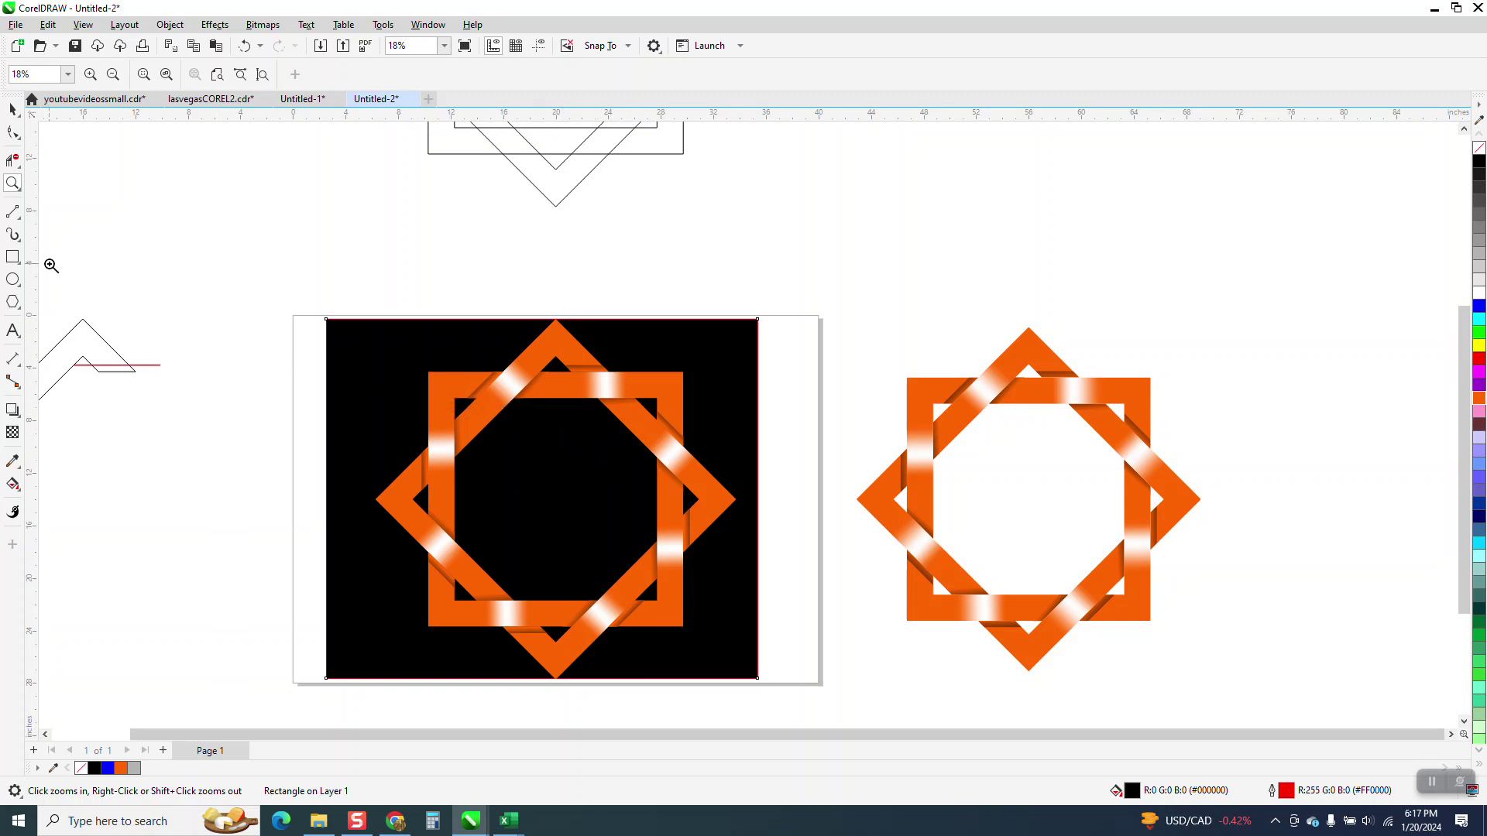
drag(393, 336, 725, 668)
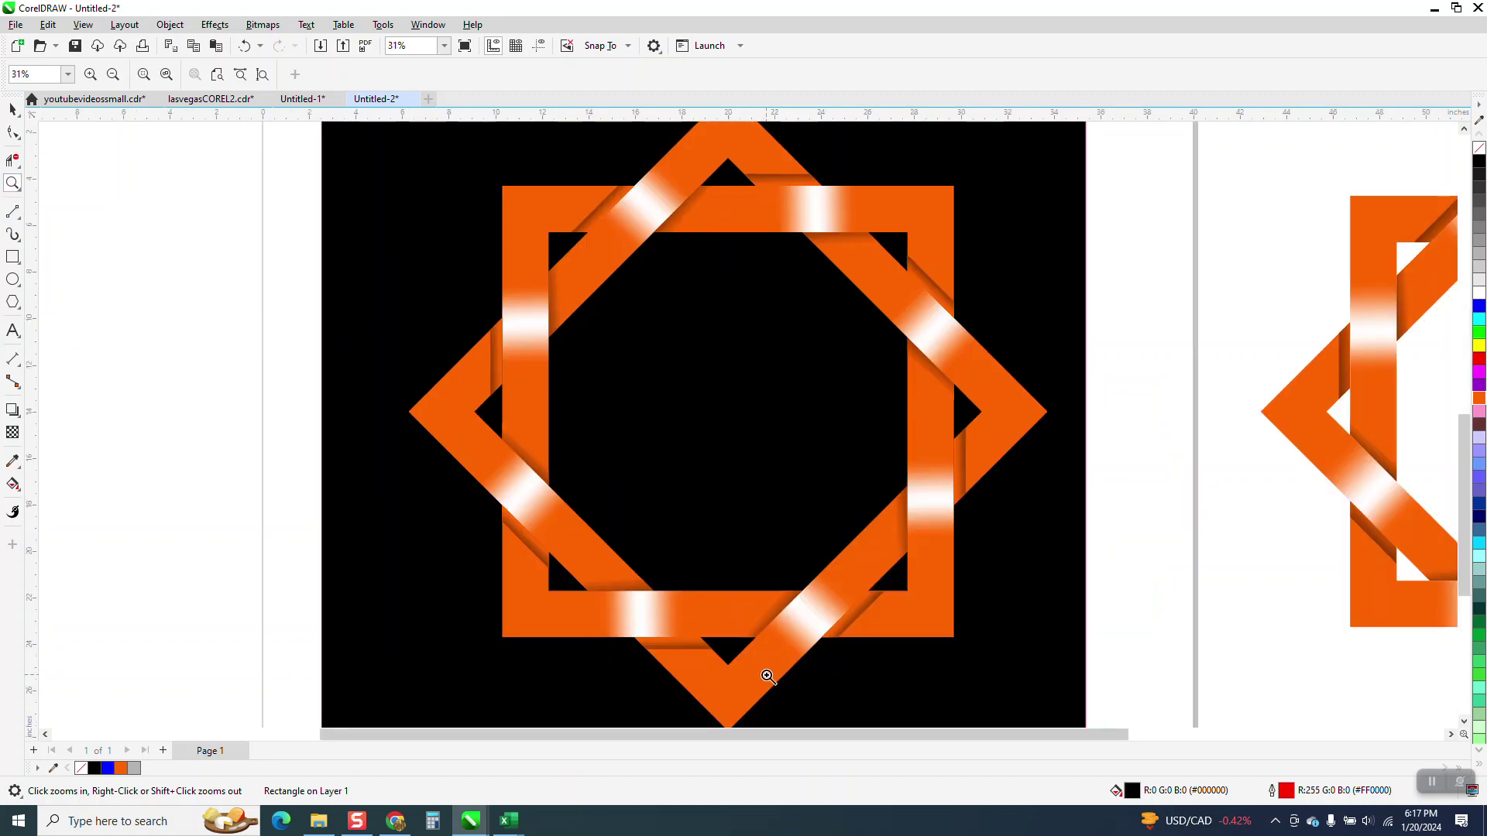